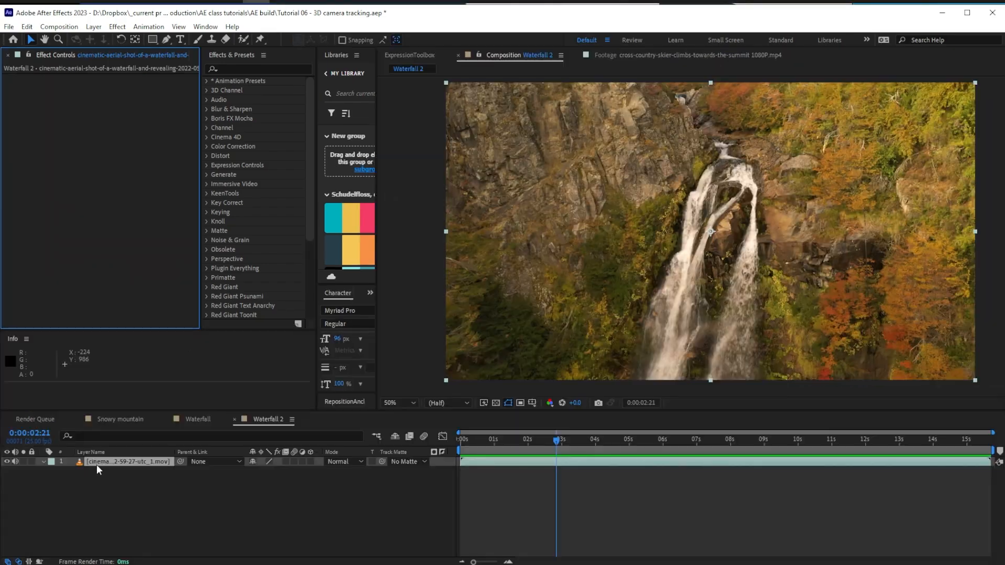
- Apply Track Camera to the waterfall footage layer in the Waterfall 2 composition
{"action": "right_click", "coordinate": [129, 463]}
{"action": "left_click", "coordinate": [115, 463]}
{"action": "right_click", "coordinate": [114, 464]}
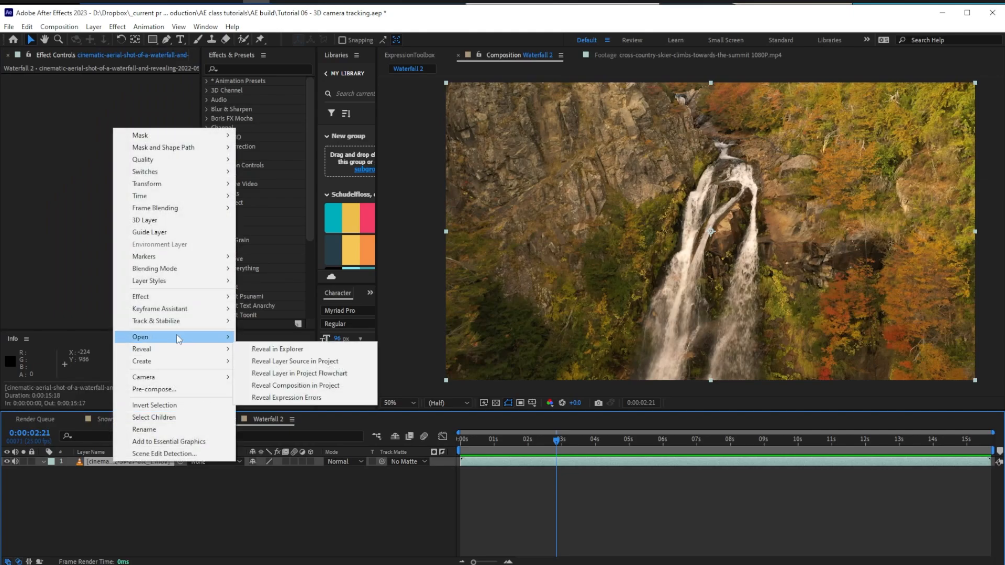
{"action": "mouse_move", "coordinate": [201, 325]}
{"action": "left_click", "coordinate": [279, 323]}
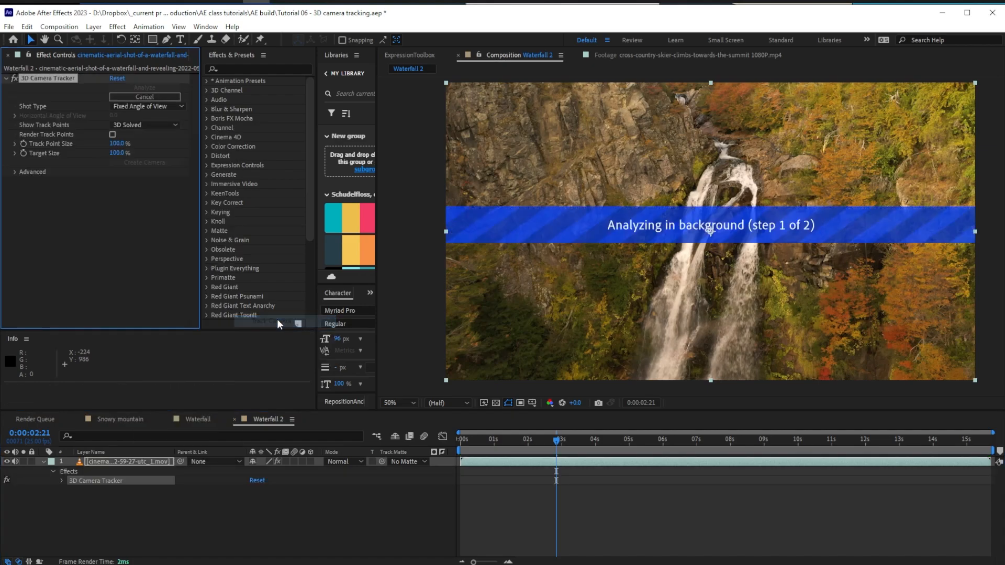
- Keep the 3D Camera Tracker's advanced Solve Method on Auto Detect and analyze the footage
{"action": "left_click", "coordinate": [13, 171]}
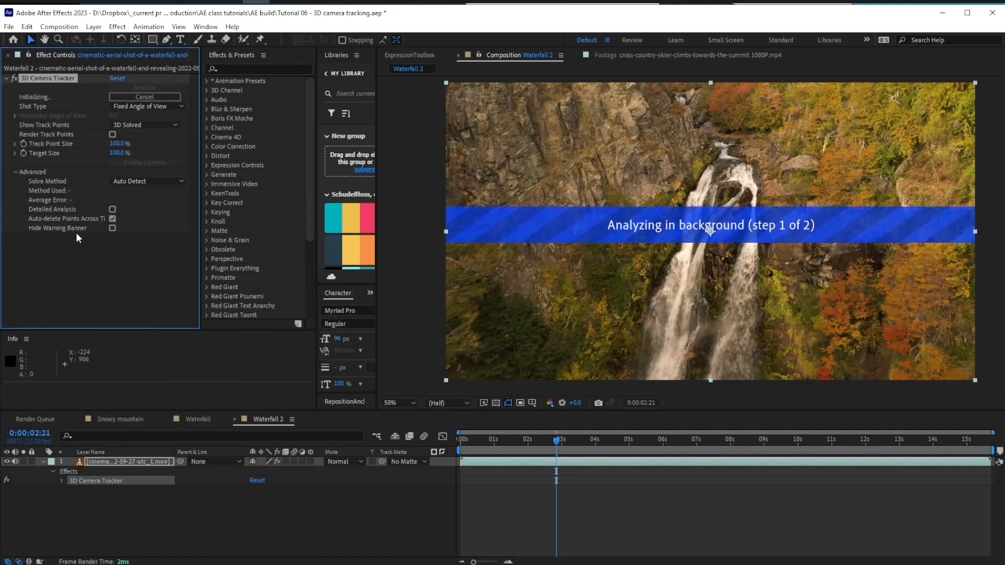
{"action": "left_click", "coordinate": [149, 182]}
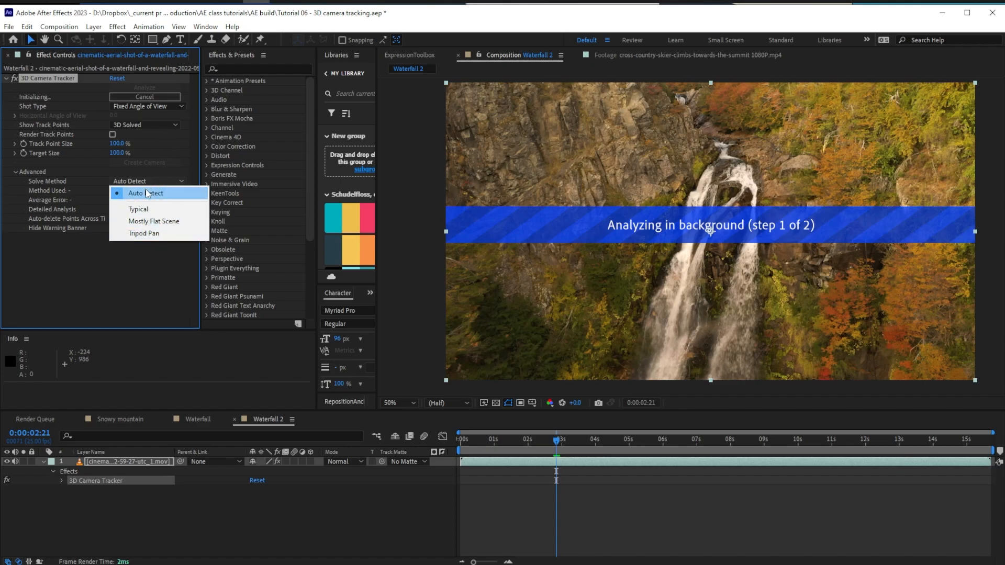
{"action": "left_click", "coordinate": [157, 194]}
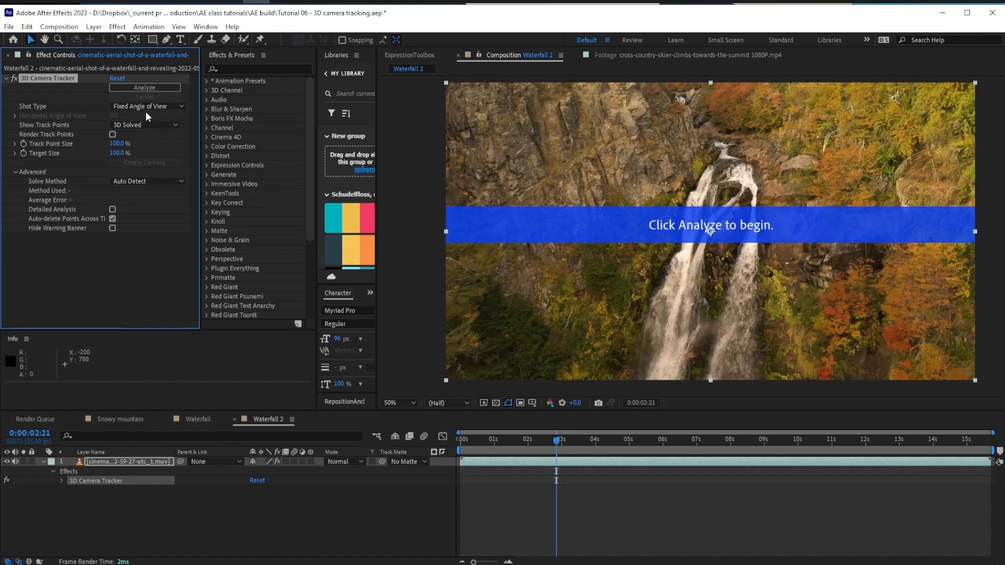
{"action": "left_click", "coordinate": [162, 87]}
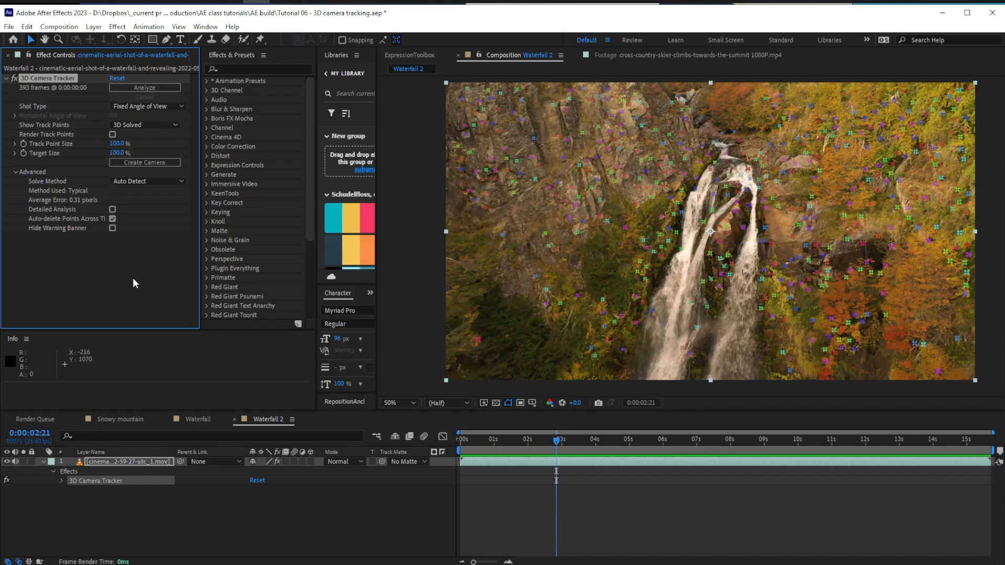
- Scrub to around 8 seconds and examine possible target planes formed by track points near the top of the waterfall
{"action": "left_click_drag", "start_coordinate": [495, 442], "coordinate": [752, 467]}
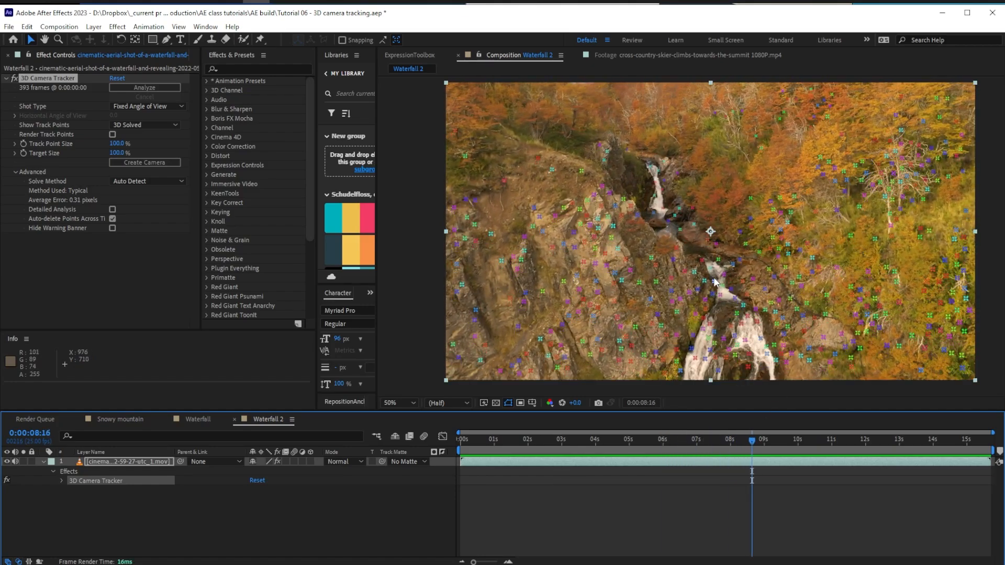
{"action": "left_click", "coordinate": [771, 278]}
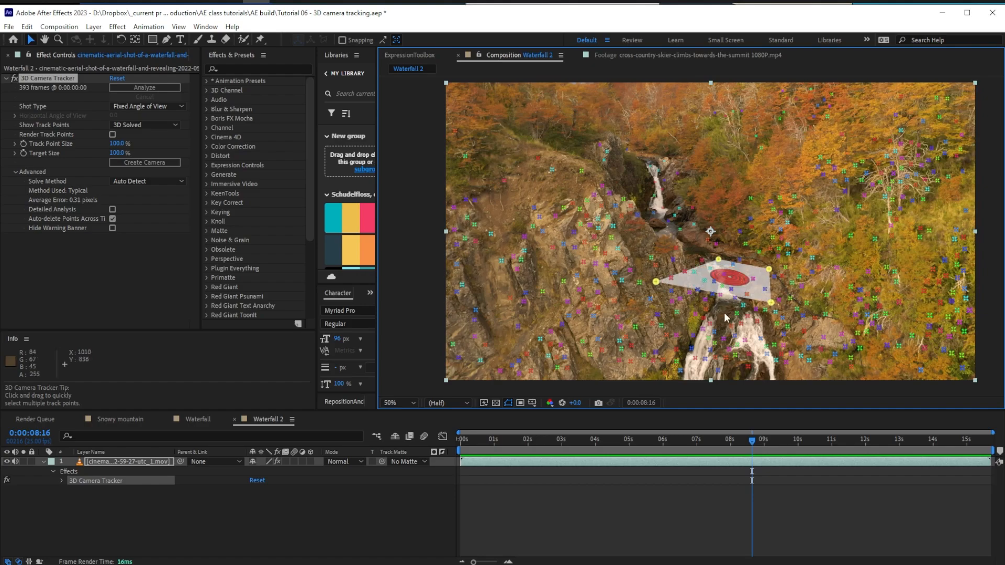
{"action": "mouse_move", "coordinate": [752, 441]}
{"action": "left_mouse_down"}
{"action": "mouse_move", "coordinate": [708, 443]}
{"action": "mouse_move", "coordinate": [734, 443]}
{"action": "left_mouse_up"}
{"action": "left_click", "coordinate": [718, 274]}
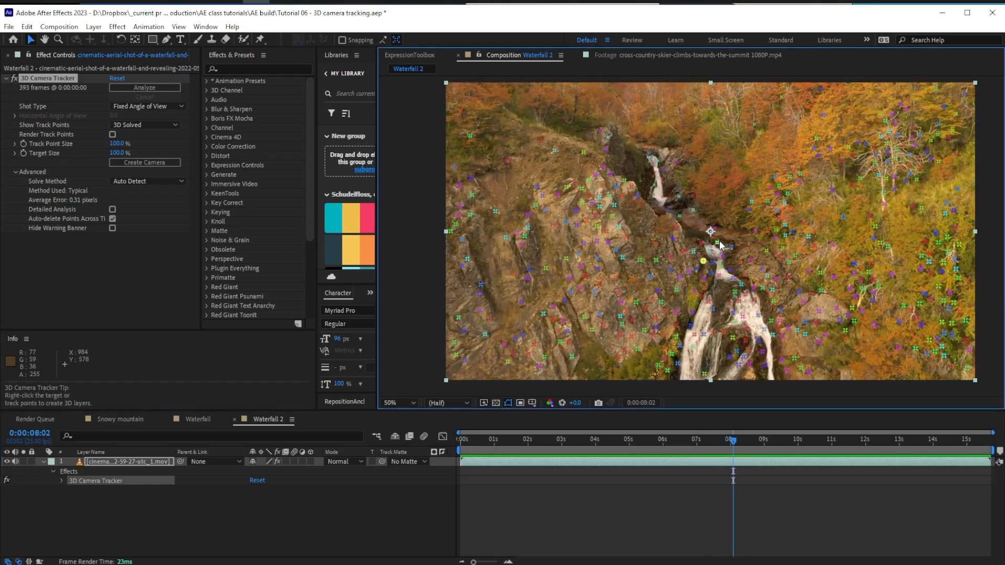
{"action": "left_click", "coordinate": [767, 253]}
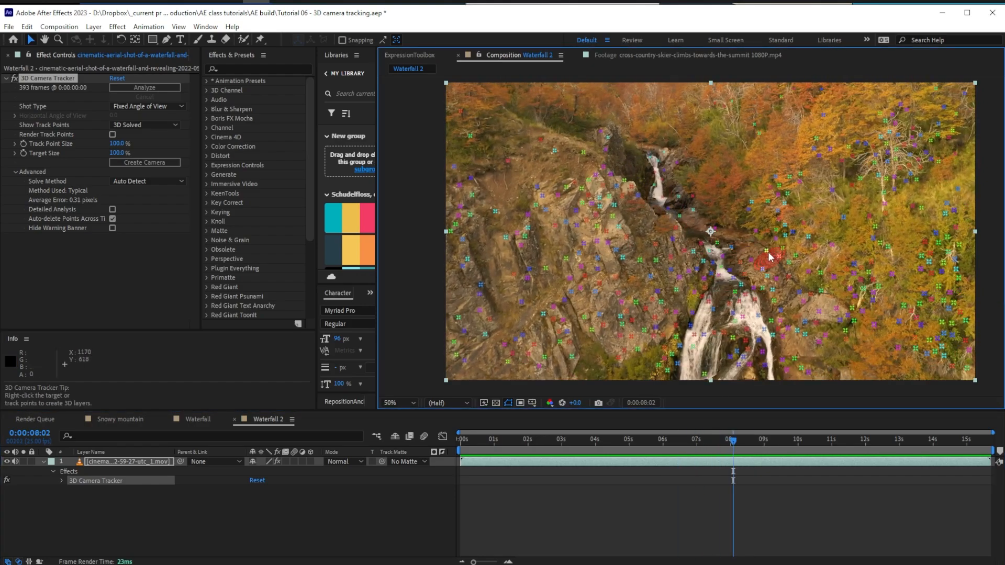
{"action": "left_click", "coordinate": [703, 260], "text": "shift"}
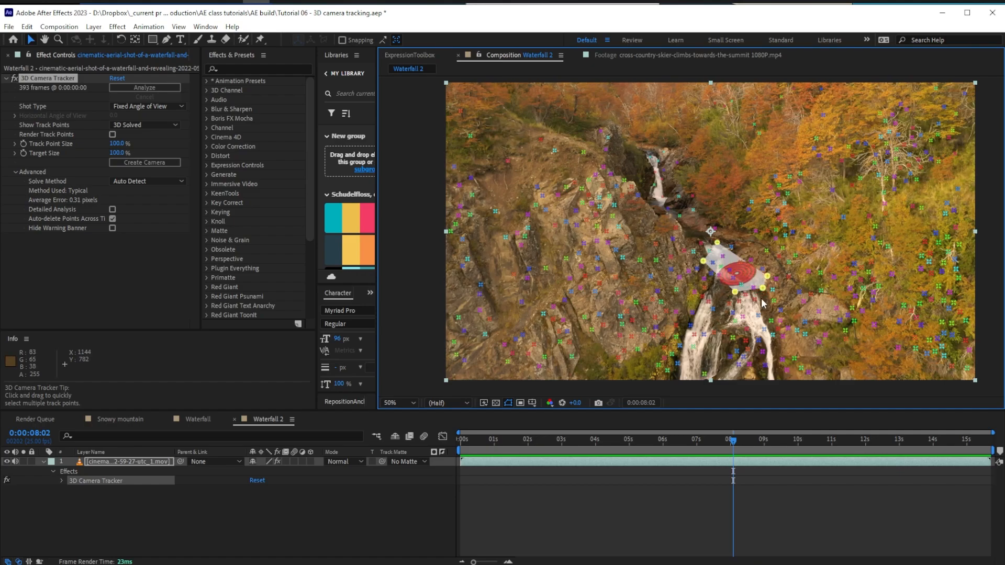
- At 0:00:07:18, select three track points around the top of the lower waterfall and create a text layer and camera from them
{"action": "scroll", "coordinate": [761, 304], "scroll_direction": "up", "scroll_amount": 1}
{"action": "left_click_drag", "start_coordinate": [669, 441], "coordinate": [721, 450]}
{"action": "left_click", "coordinate": [663, 317]}
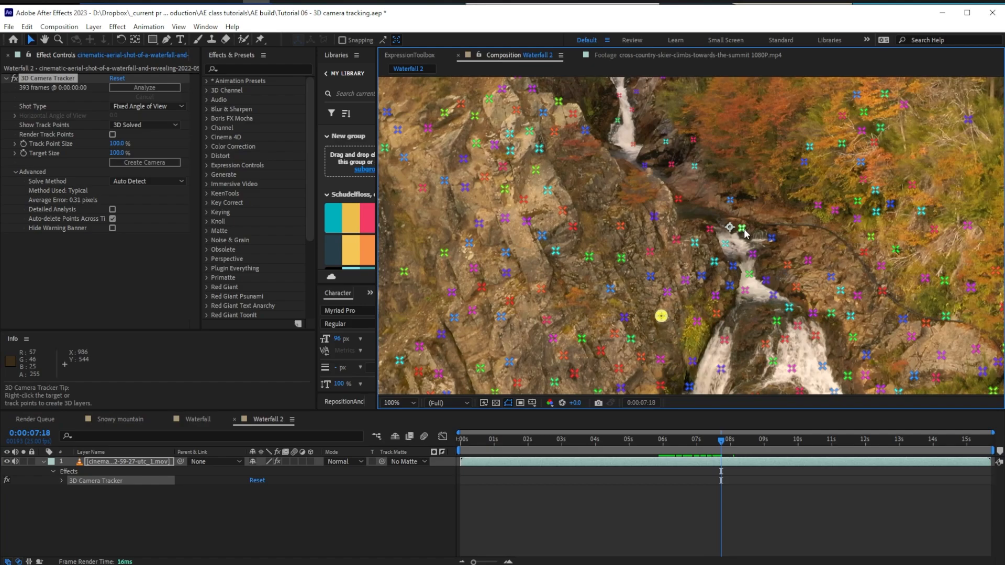
{"action": "left_click", "coordinate": [947, 318], "text": "shift"}
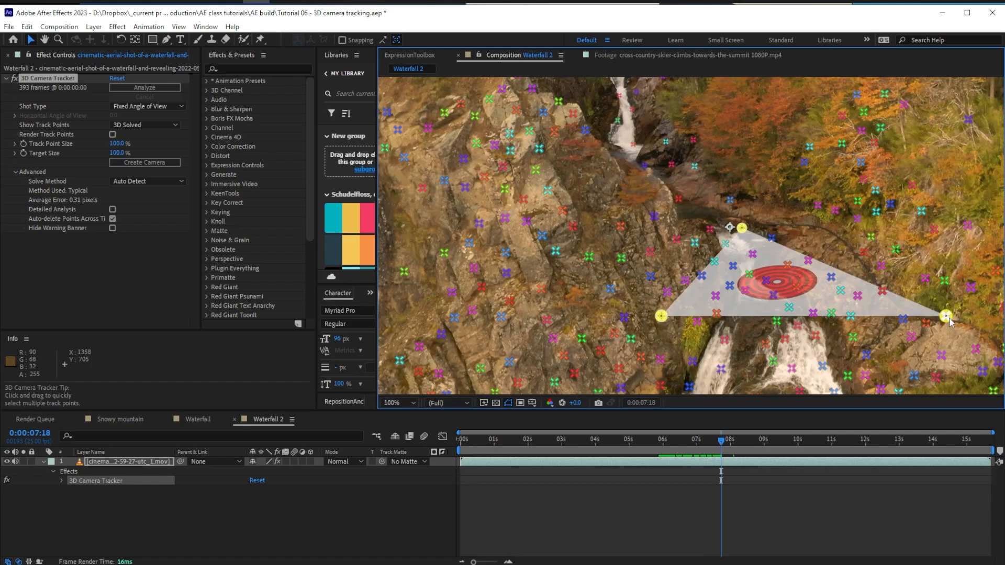
{"action": "right_click", "coordinate": [744, 227]}
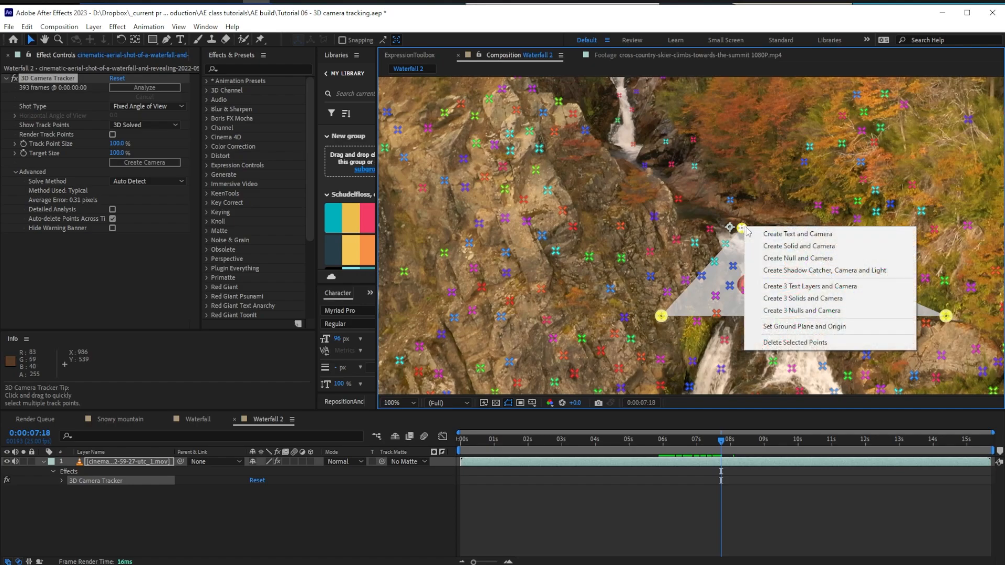
{"action": "left_click", "coordinate": [793, 238]}
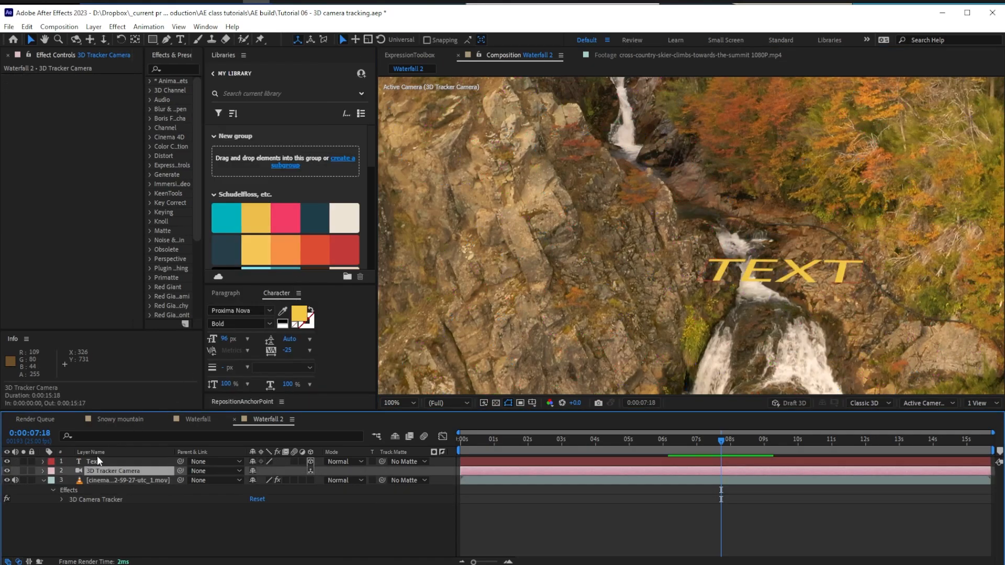
- Set the new text layer's font to Proxima Nova Bold
{"action": "left_click", "coordinate": [236, 310]}
{"action": "type", "text": "pro"}
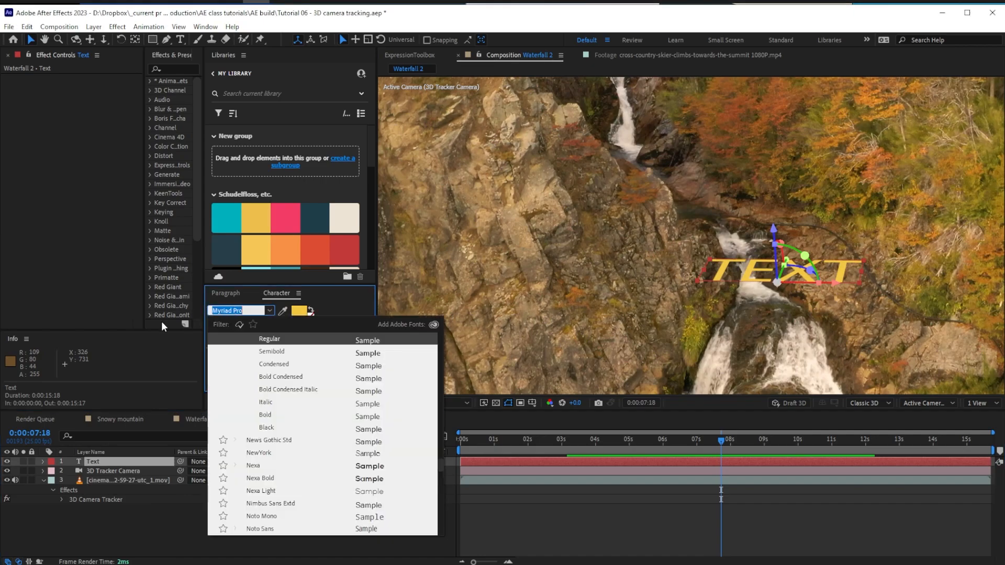
{"action": "type", "text": "xi"}
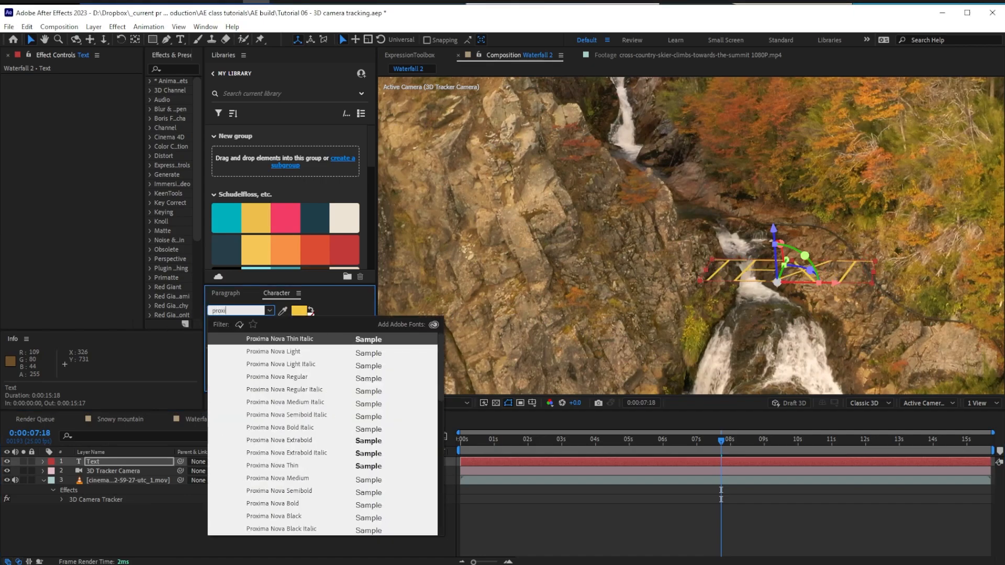
{"action": "type", "text": "m"}
{"action": "left_click", "coordinate": [291, 506]}
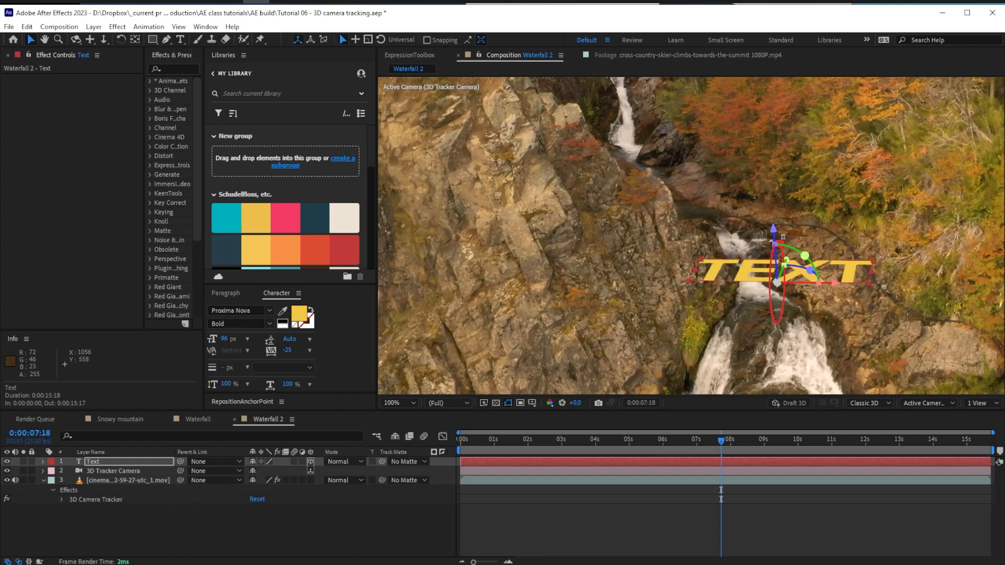
- Rotate the text about 91° around its X axis to stand upright above the waterfall, and scrub the timeline to check its tracking
{"action": "left_click_drag", "start_coordinate": [783, 236], "coordinate": [773, 268]}
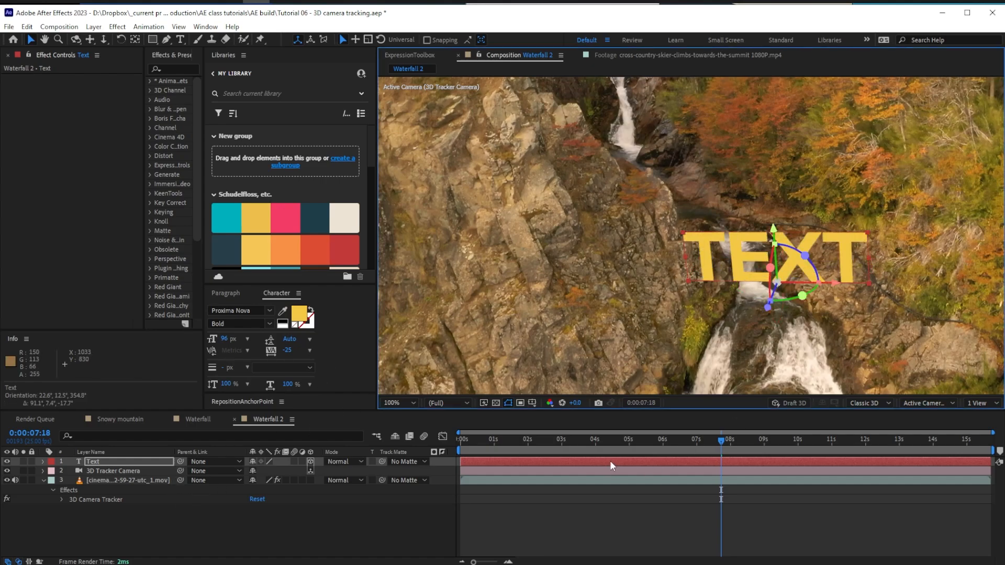
{"action": "key", "text": "comma"}
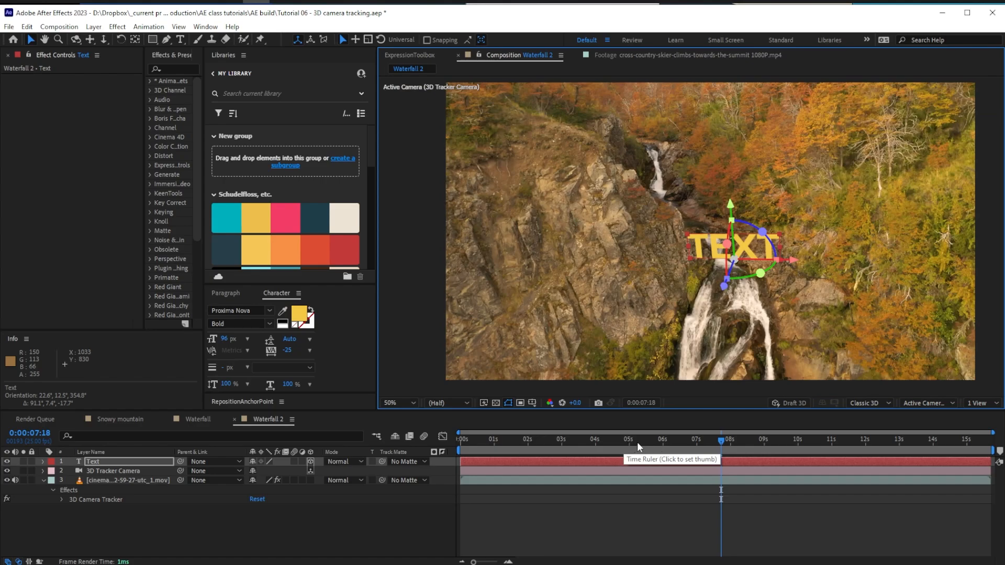
{"action": "left_click_drag", "start_coordinate": [637, 441], "coordinate": [897, 479]}
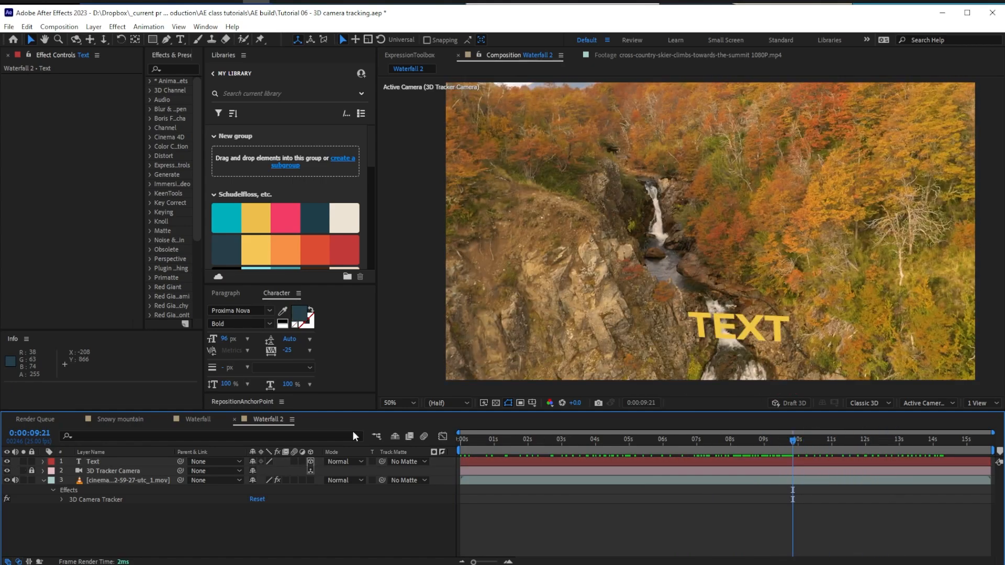
- Reselect the 3D Camera Tracker effect and, at 0:00:10:21, create a second text layer from a single track point beside the upper pool
{"action": "left_click", "coordinate": [121, 498]}
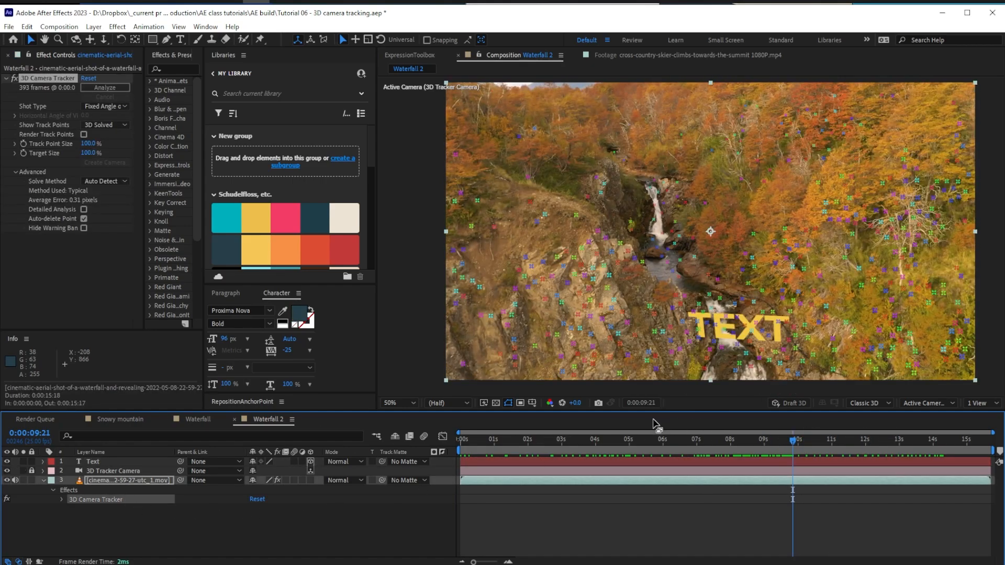
{"action": "key", "text": "slash"}
{"action": "scroll", "coordinate": [731, 338], "scroll_direction": "up", "scroll_amount": 1}
{"action": "key", "text": "space"}
{"action": "left_click_drag", "start_coordinate": [673, 331], "coordinate": [779, 121]}
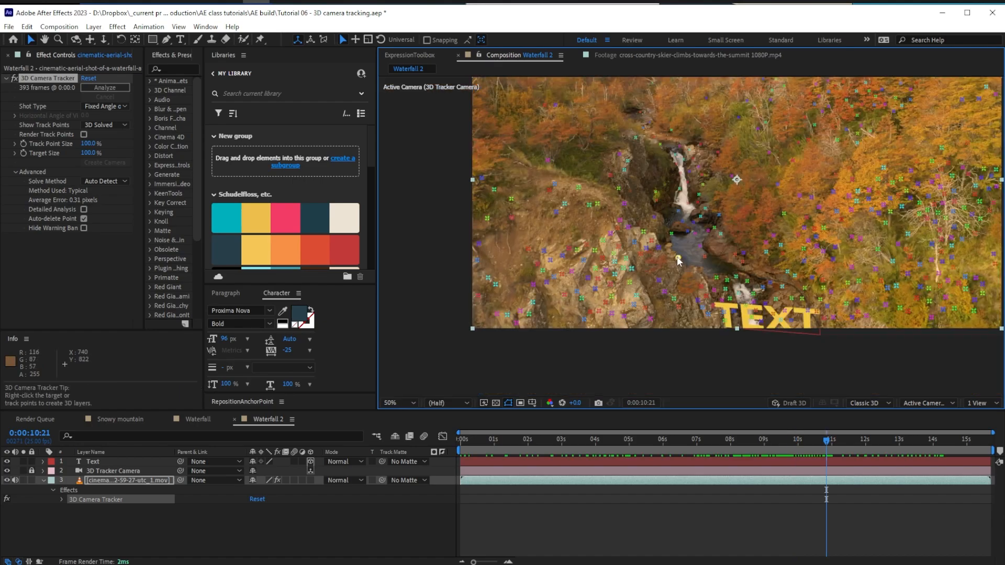
{"action": "right_click", "coordinate": [679, 257]}
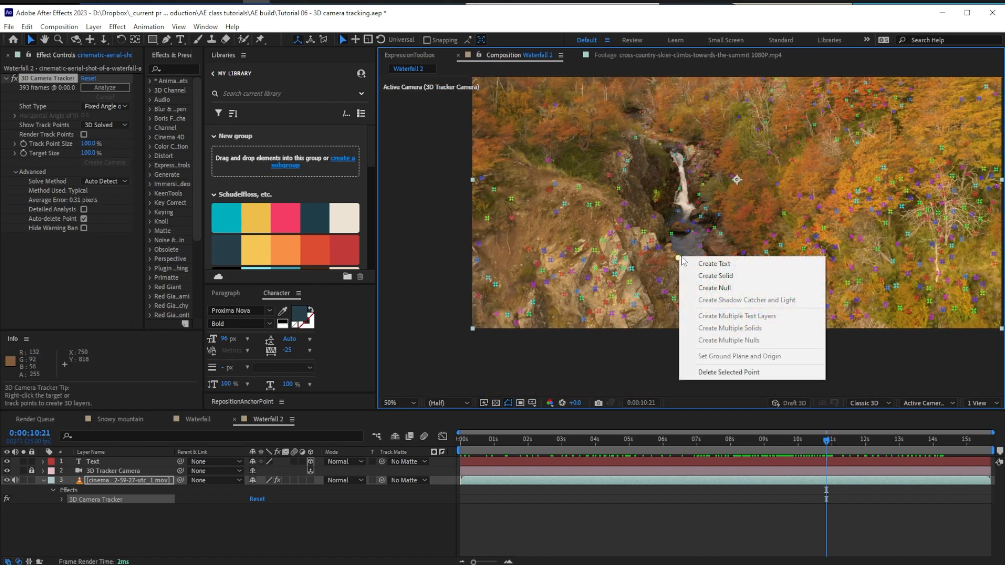
{"action": "left_click", "coordinate": [702, 263]}
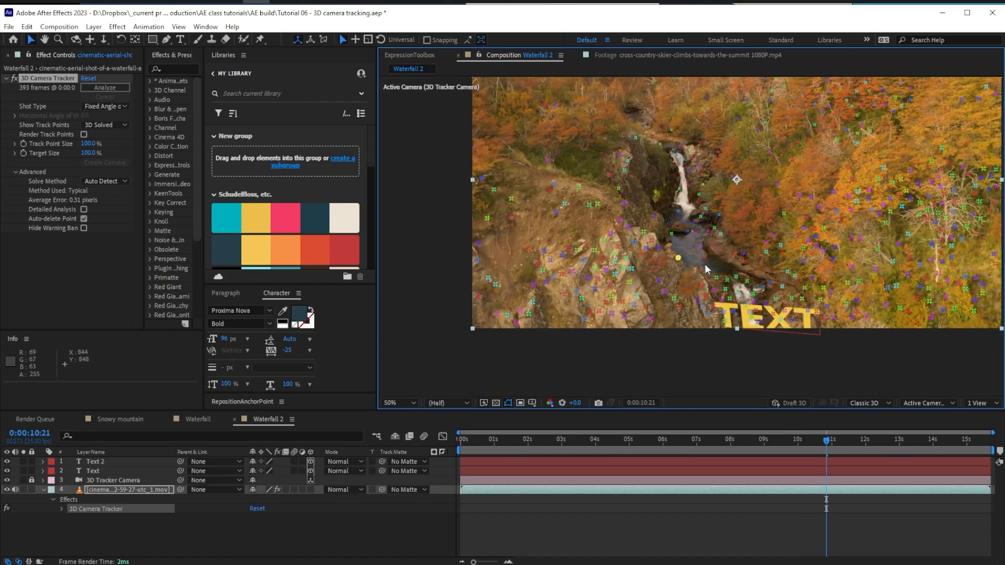
- Scale the Text 2 layer to 1150% and scrub the timeline to check how it follows the footage
{"action": "left_click", "coordinate": [147, 460]}
{"action": "key", "text": "s"}
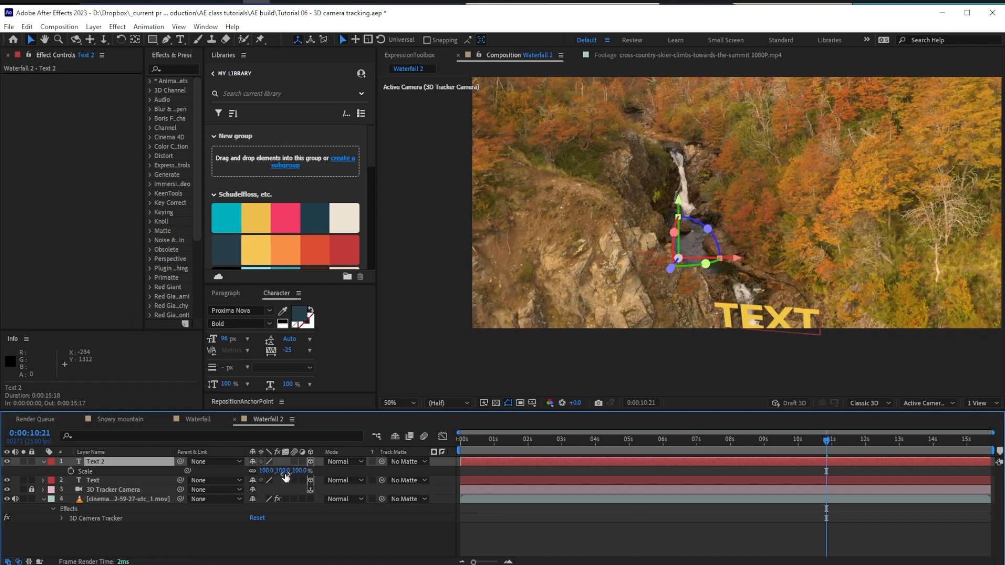
{"action": "left_click_drag", "start_coordinate": [283, 470], "coordinate": [822, 491]}
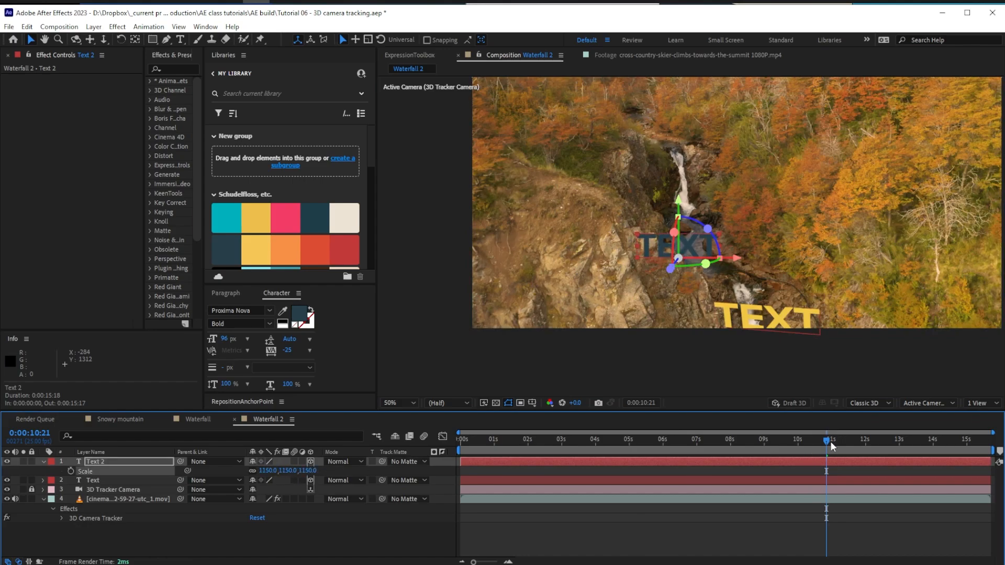
{"action": "mouse_move", "coordinate": [830, 441]}
{"action": "left_mouse_down"}
{"action": "mouse_move", "coordinate": [799, 442]}
{"action": "mouse_move", "coordinate": [889, 444]}
{"action": "mouse_move", "coordinate": [803, 435]}
{"action": "mouse_move", "coordinate": [825, 439]}
{"action": "left_mouse_up"}
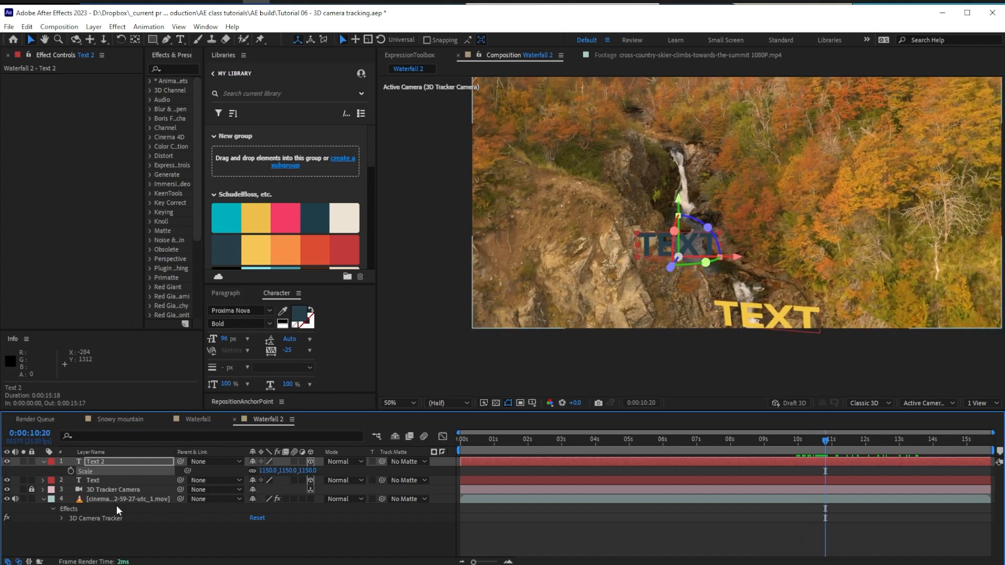
- Apply Track in Boris FX Mocha to the waterfall footage layer
{"action": "left_click", "coordinate": [115, 518]}
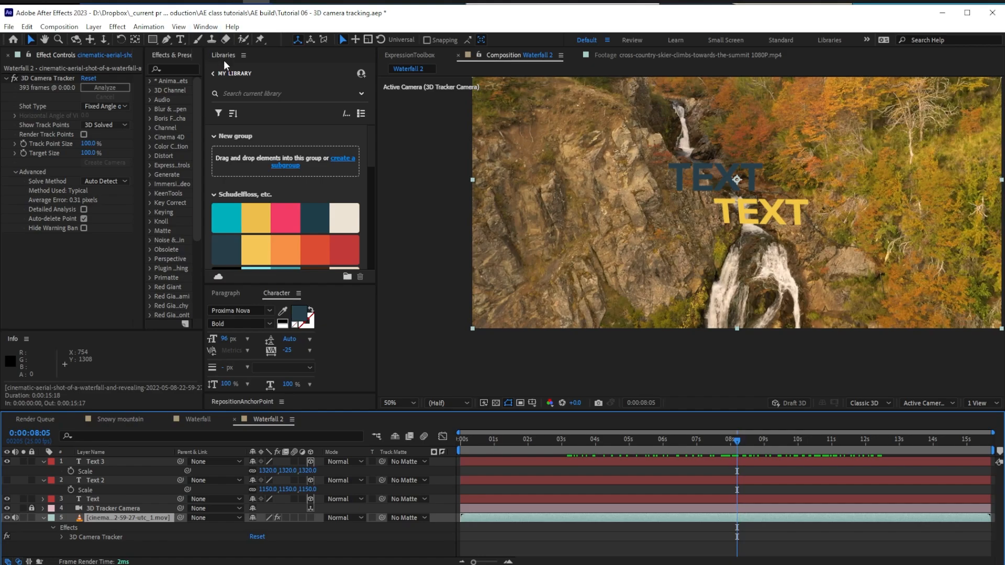
{"action": "left_click", "coordinate": [151, 29]}
{"action": "left_click", "coordinate": [183, 245]}
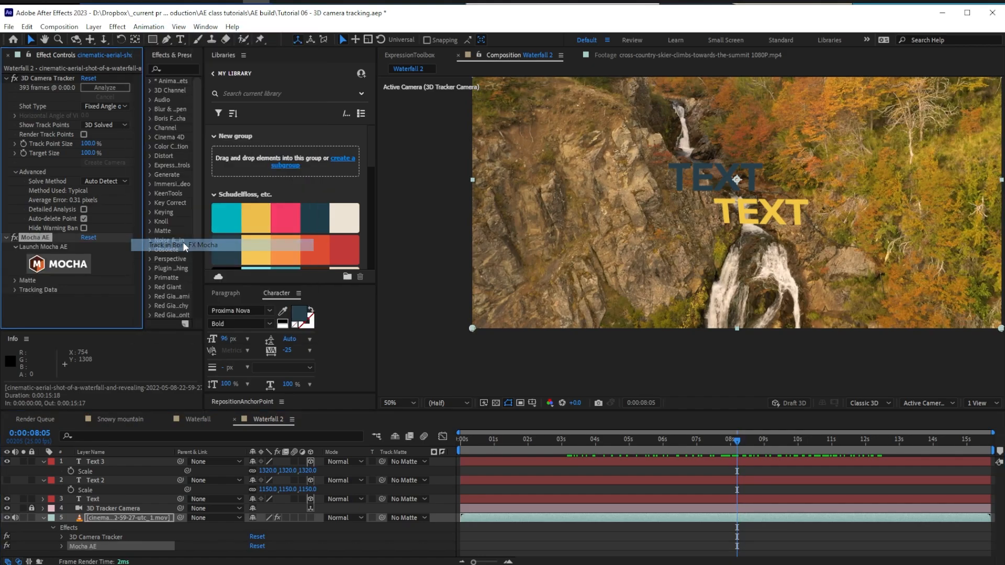
{"action": "left_click", "coordinate": [56, 265]}
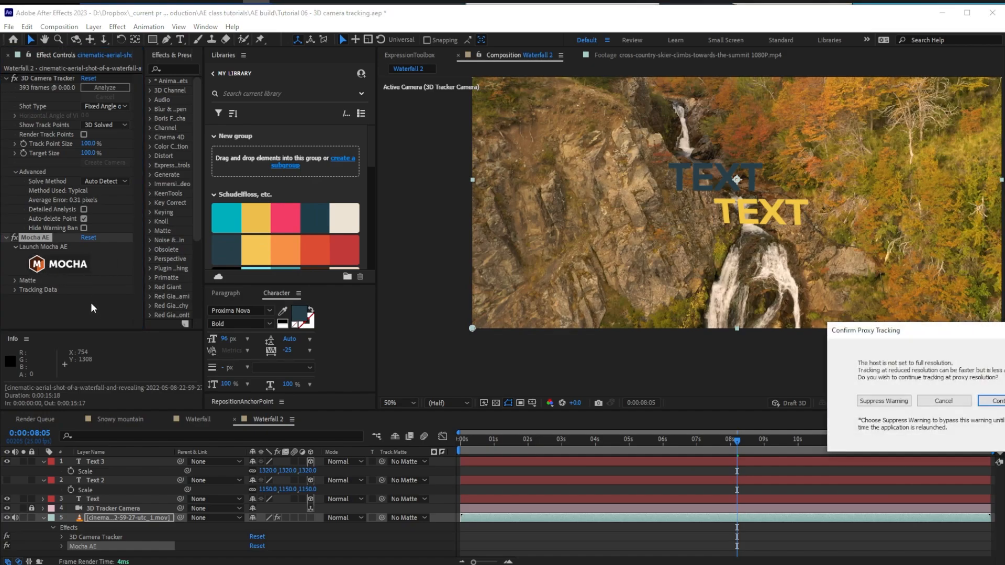
{"action": "left_click_drag", "start_coordinate": [942, 335], "coordinate": [566, 225]}
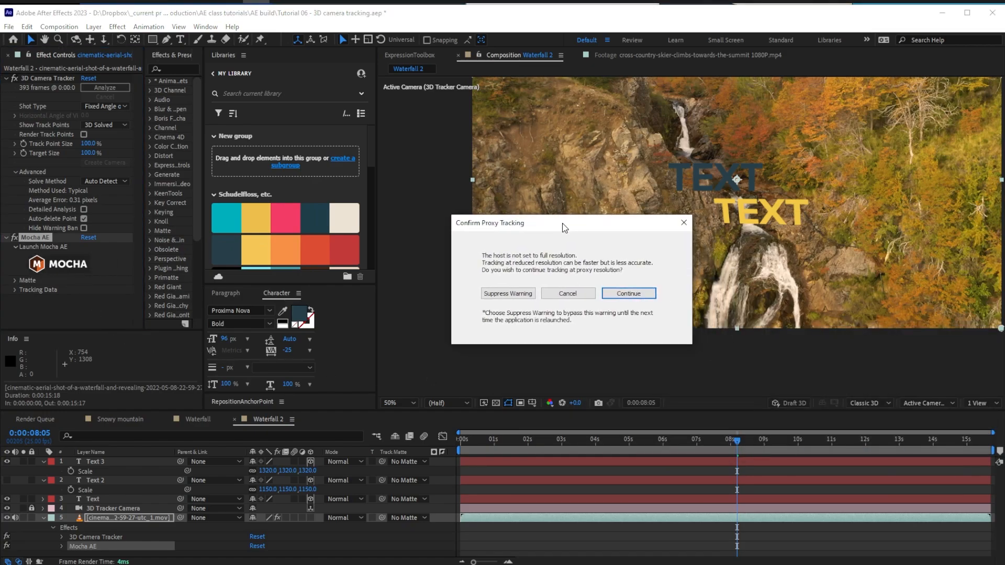
{"action": "left_click", "coordinate": [573, 293]}
{"action": "left_click", "coordinate": [460, 372]}
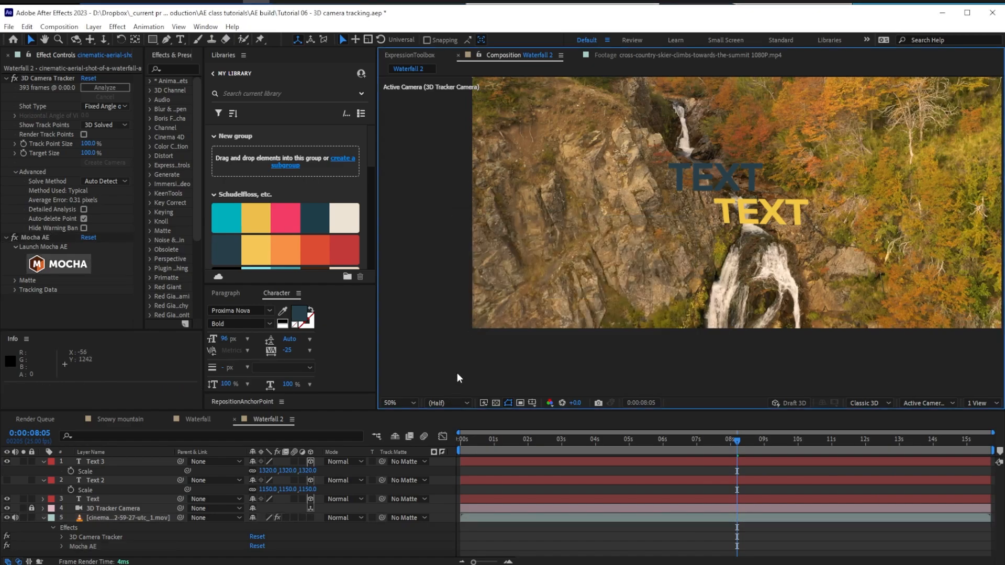
- Set the composition view to 100% with Auto resolution so it renders at full resolution, and launch Mocha AE
{"action": "key", "text": "period"}
{"action": "left_click", "coordinate": [453, 402]}
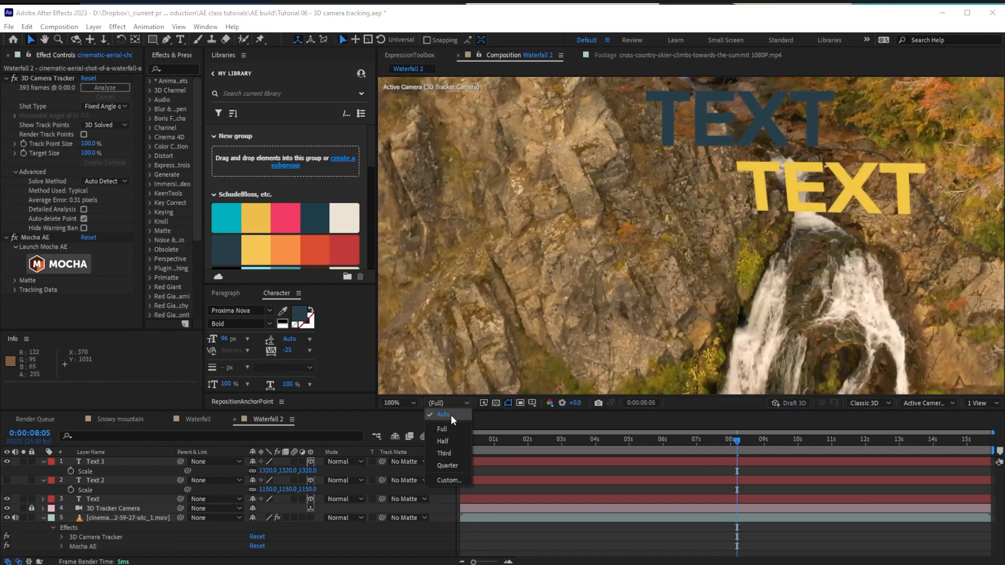
{"action": "left_click", "coordinate": [451, 415]}
{"action": "left_click", "coordinate": [62, 266]}
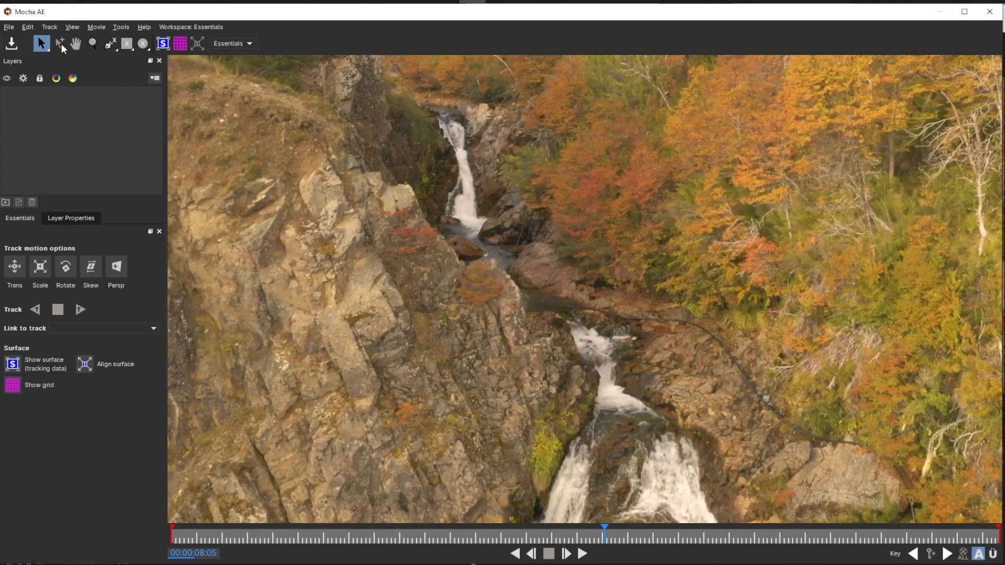
- Outline the cliff face beside the waterfall with a closed X-Spline shape that extends below the frame's lower edge
{"action": "left_click", "coordinate": [109, 45]}
{"action": "left_click", "coordinate": [110, 59]}
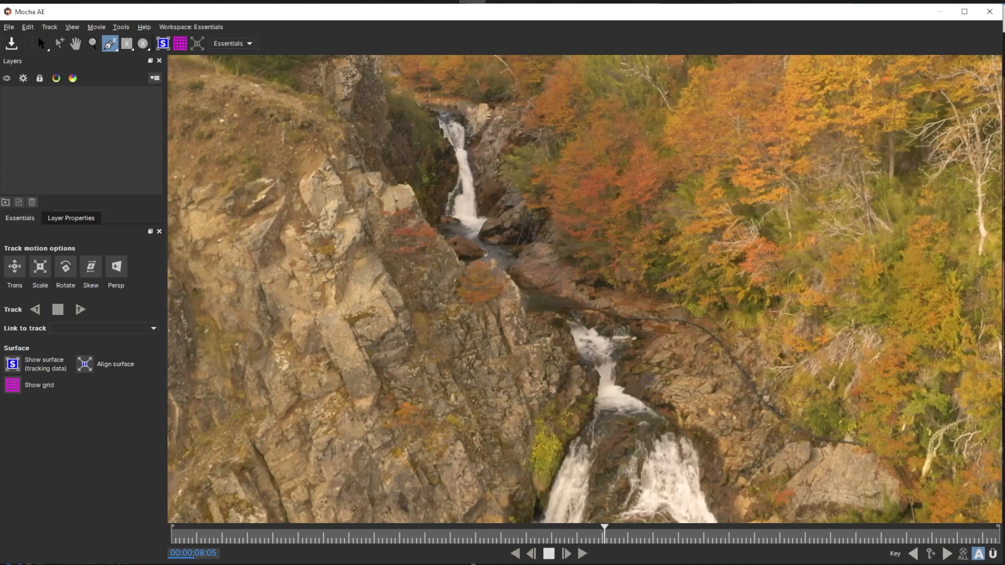
{"action": "left_click", "coordinate": [323, 178]}
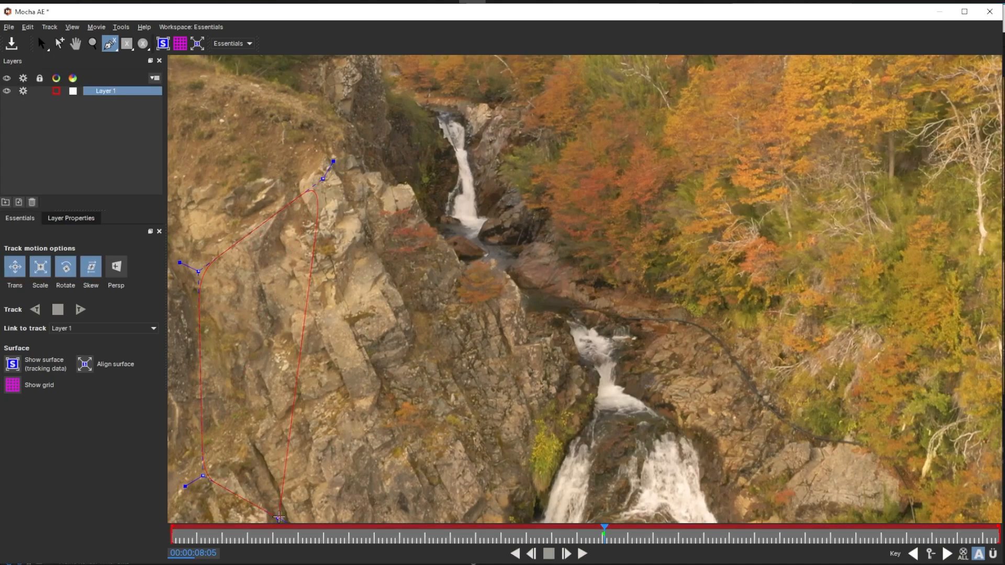
{"action": "key", "text": "z"}
{"action": "left_click_drag", "start_coordinate": [281, 519], "coordinate": [343, 325]}
{"action": "key", "text": "x"}
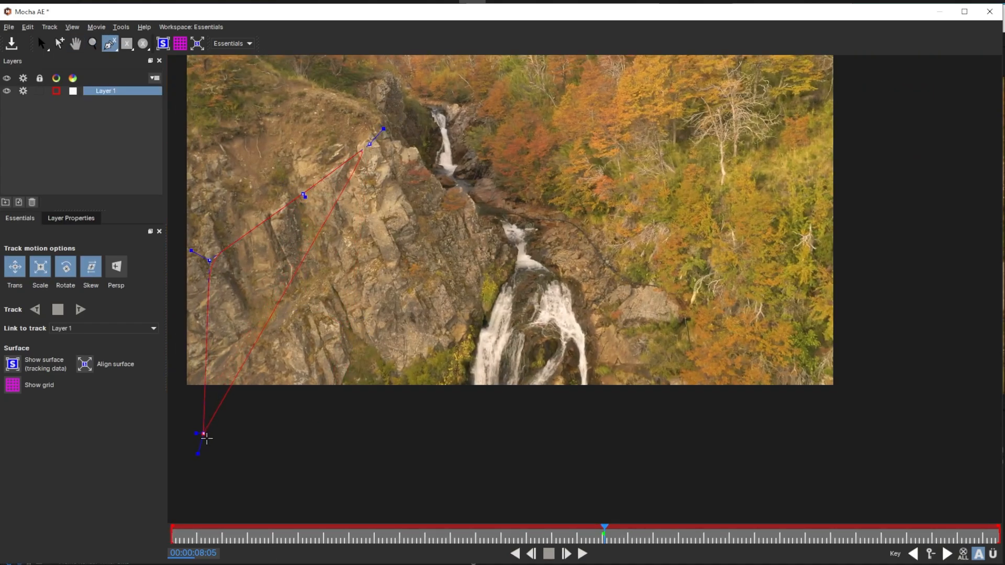
{"action": "left_click", "coordinate": [504, 246]}
{"action": "right_click", "coordinate": [417, 186]}
- Track Layer 1 forward from 00:00:08:05 to 00:00:11:21 and backward to the first frame
{"action": "key", "text": "ctrl+t"}
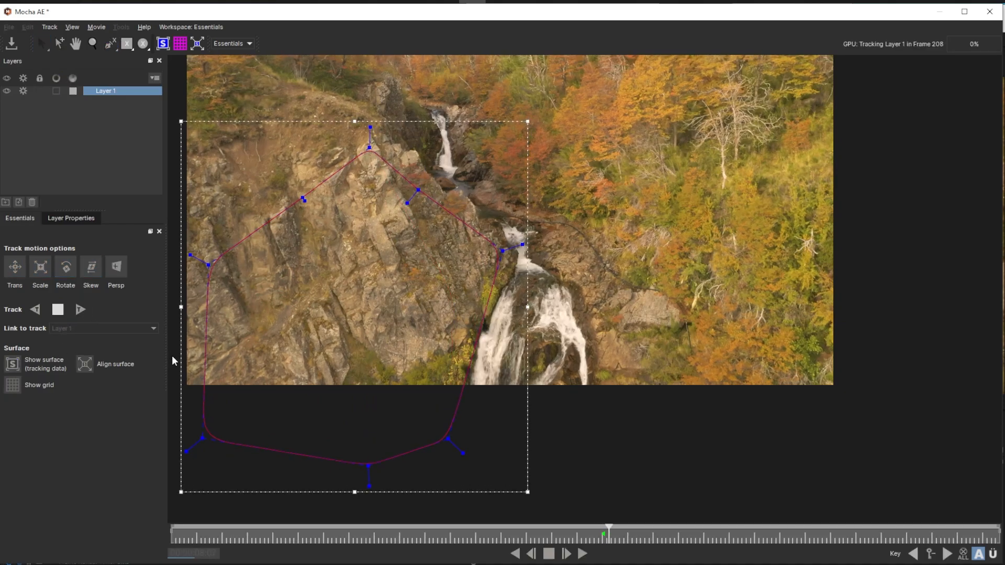
{"action": "left_click", "coordinate": [57, 310]}
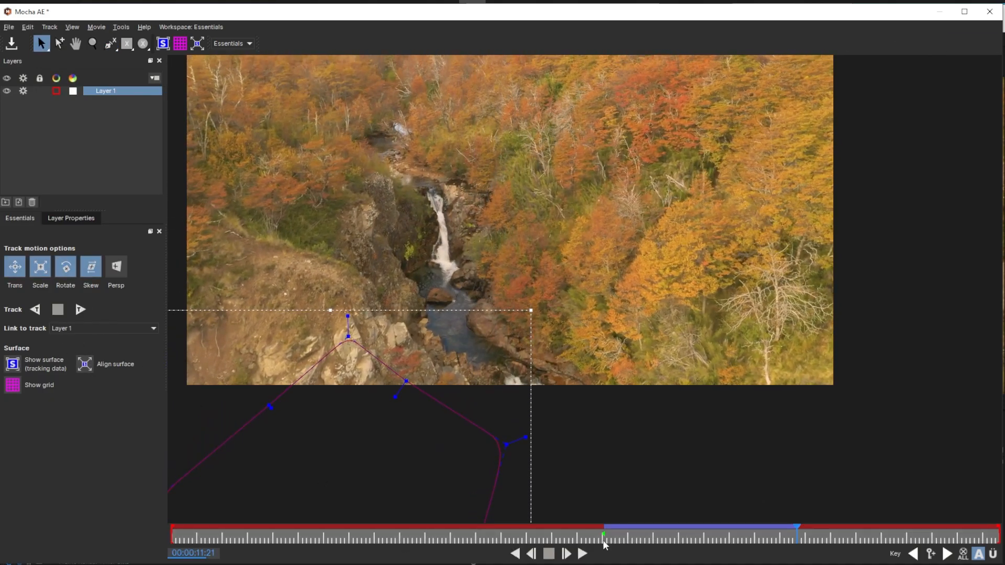
{"action": "left_click", "coordinate": [35, 310]}
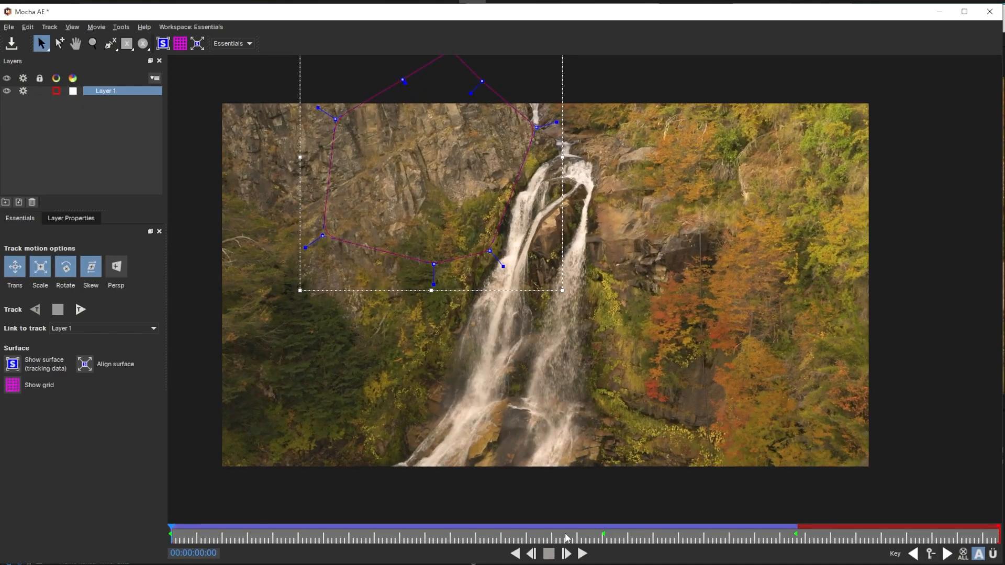
- Return to 00:00:11:21, continue tracking Layer 1 forward to 00:00:12:13, and dismiss the tracking messages
{"action": "left_click_drag", "start_coordinate": [566, 538], "coordinate": [797, 538]}
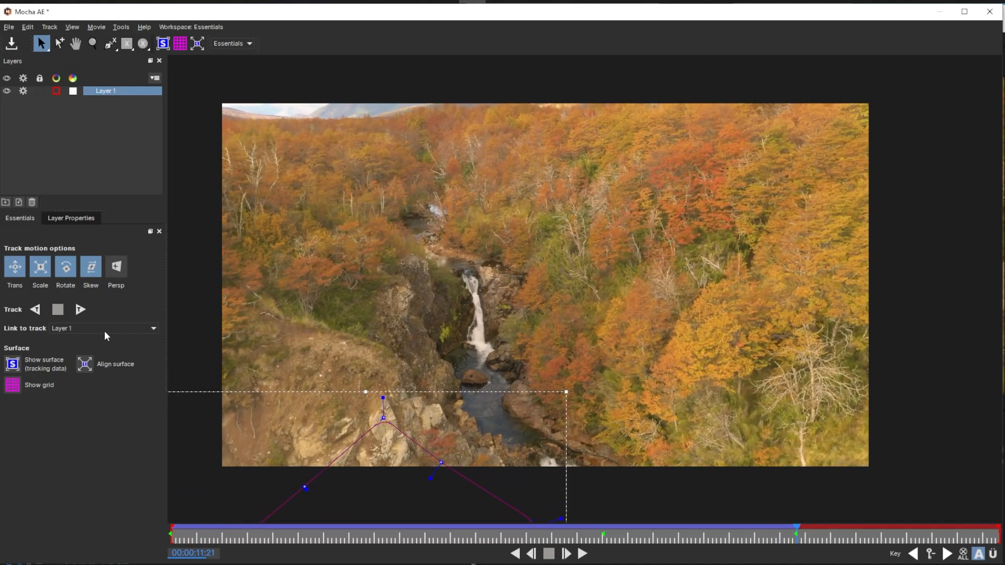
{"action": "left_click", "coordinate": [80, 309]}
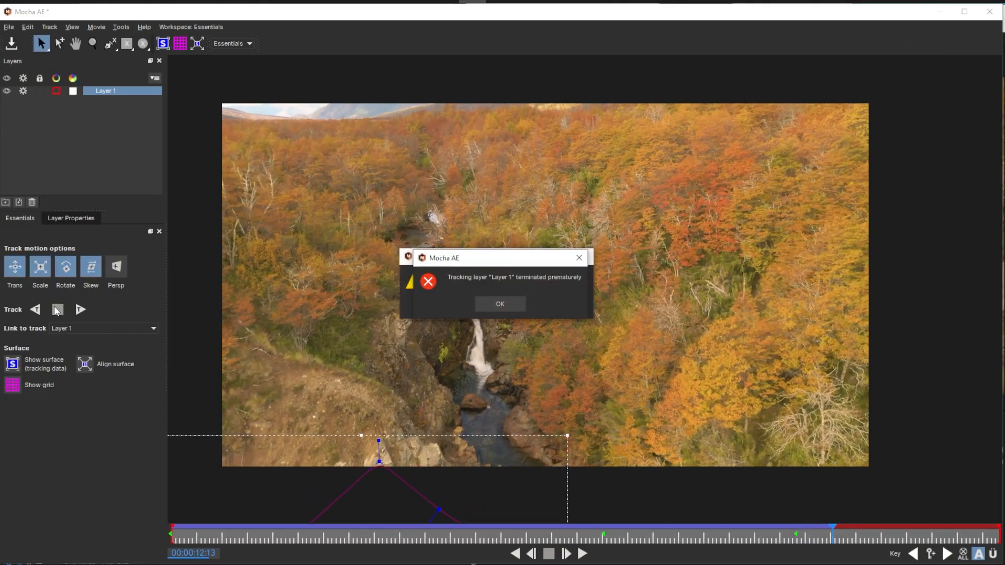
{"action": "left_click", "coordinate": [511, 303]}
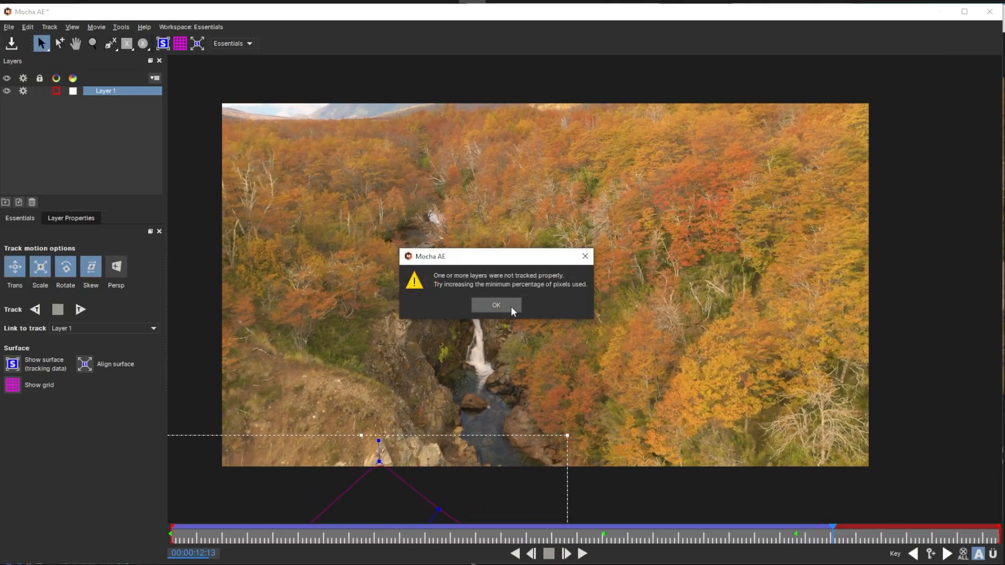
{"action": "left_click", "coordinate": [511, 307]}
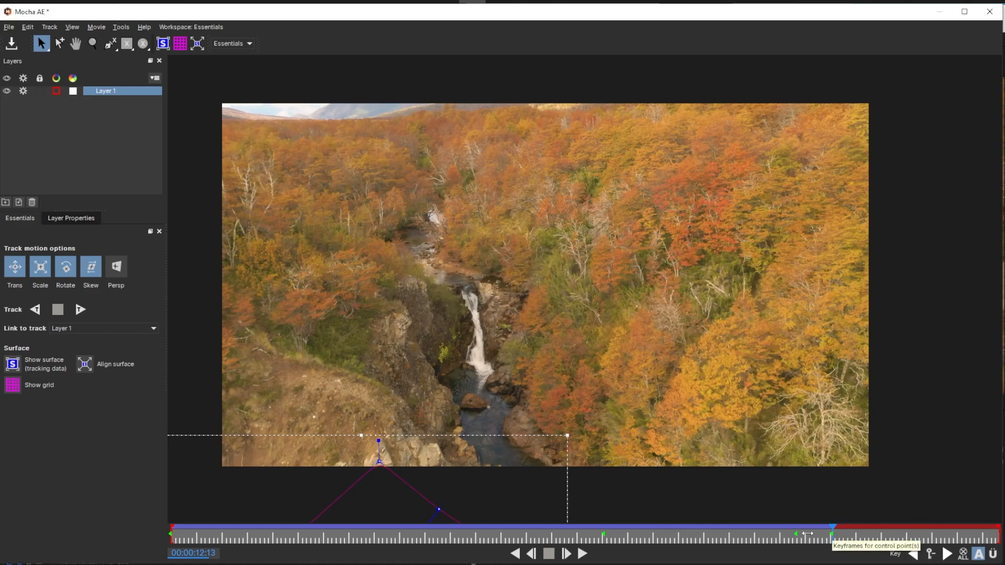
- Go to 00:00:10:14, rename the tracked layer as tracker and lock it
{"action": "left_click_drag", "start_coordinate": [808, 533], "coordinate": [731, 526]}
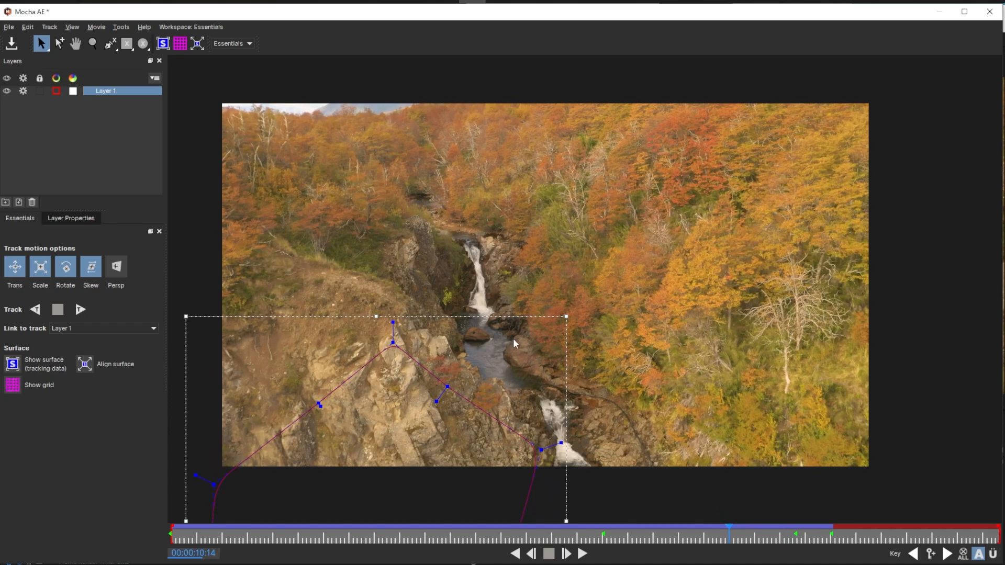
{"action": "key", "text": "s"}
- Trace the cliff's ridge along the pool with a Bezier spline, from the pale top rock down past the frame's lower edge
{"action": "left_click", "coordinate": [109, 44]}
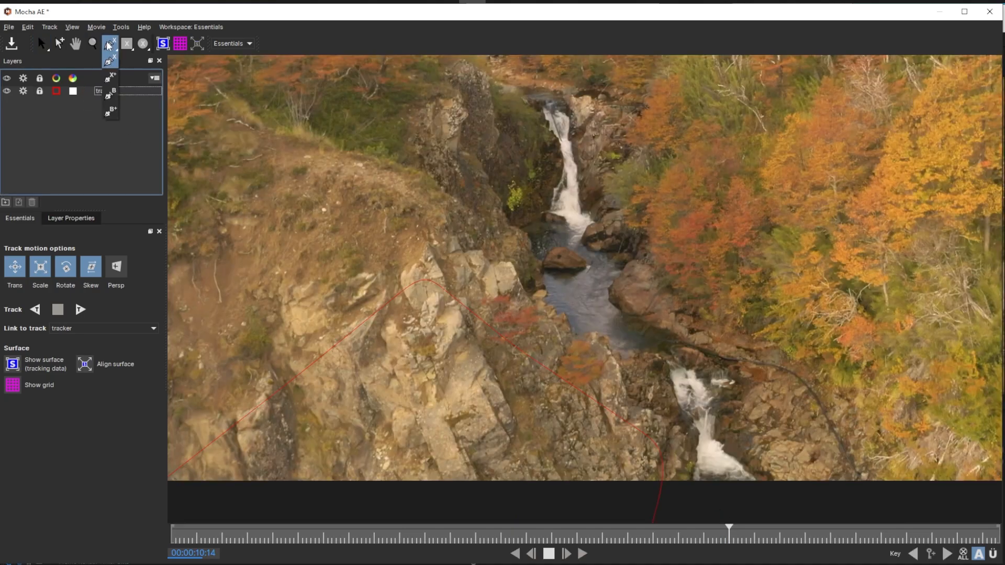
{"action": "left_click", "coordinate": [109, 95]}
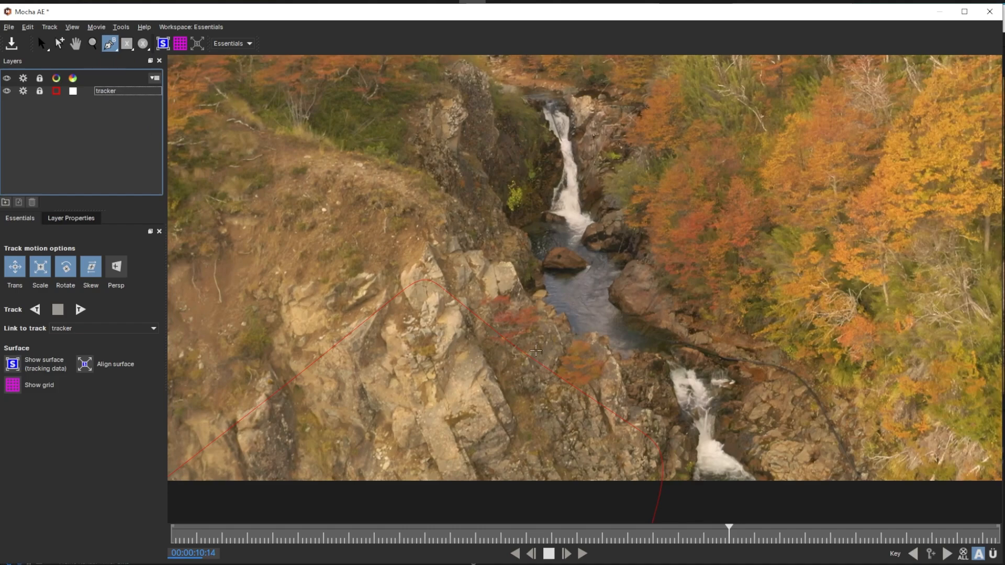
{"action": "left_click", "coordinate": [493, 280]}
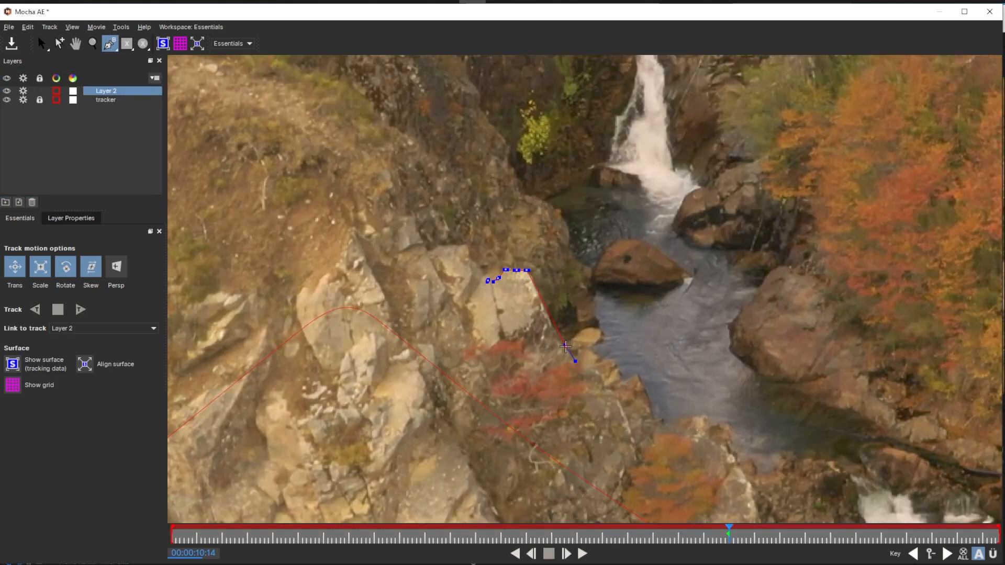
{"action": "left_click", "coordinate": [743, 464]}
{"action": "left_click", "coordinate": [762, 478]}
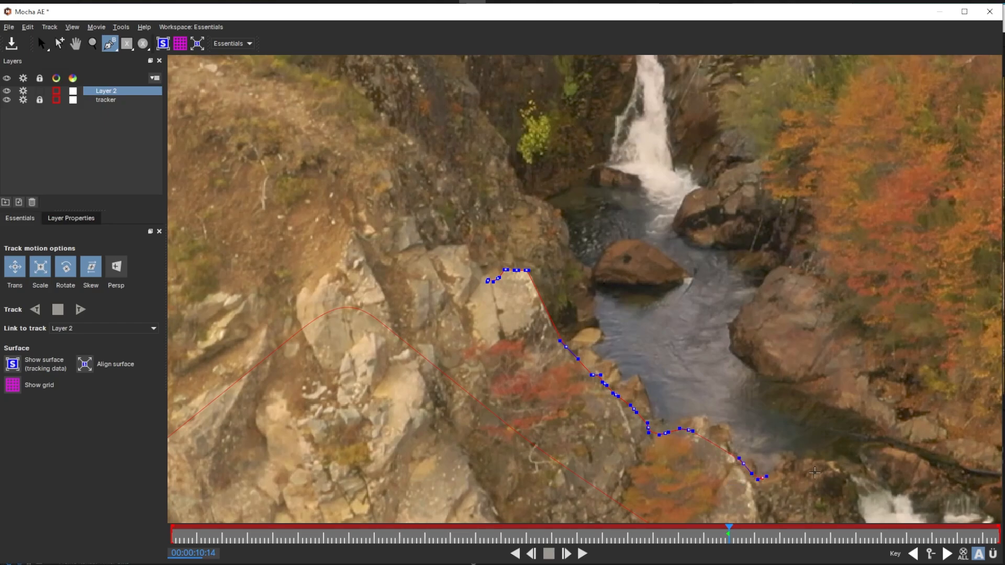
{"action": "left_click_drag", "start_coordinate": [815, 474], "coordinate": [784, 222]}
{"action": "left_click", "coordinate": [740, 308]}
{"action": "left_click", "coordinate": [783, 332]}
{"action": "left_click", "coordinate": [827, 386]}
{"action": "left_click_drag", "start_coordinate": [834, 359], "coordinate": [894, 276]}
{"action": "left_click", "coordinate": [849, 444]}
- Close the Bezier spline around the rock face, with corner points below the frame and near the cliff's upper rocks
{"action": "left_click", "coordinate": [292, 430]}
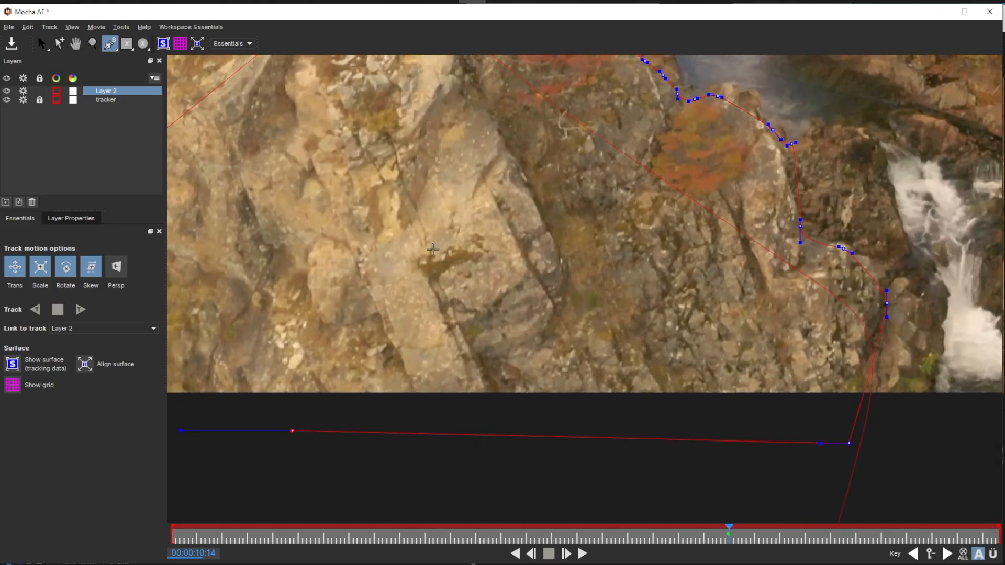
{"action": "left_click_drag", "start_coordinate": [366, 157], "coordinate": [395, 455]}
{"action": "left_click", "coordinate": [399, 238]}
{"action": "right_click", "coordinate": [399, 238]}
- Change the new layer's spline outline colour to blue
{"action": "left_click", "coordinate": [58, 91]}
{"action": "left_click", "coordinate": [425, 219]}
{"action": "key", "text": "Return"}
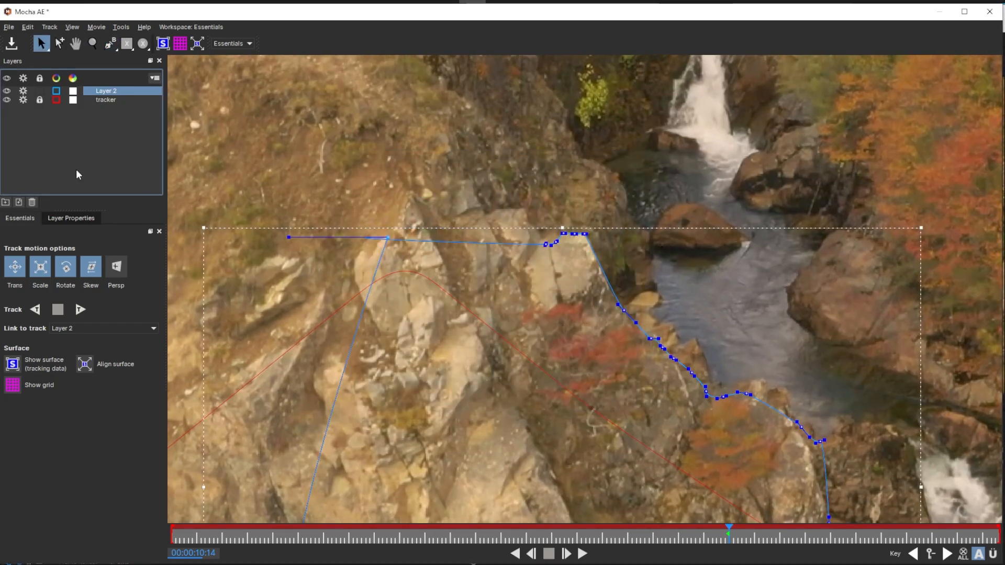
- Rename the new spline layer as mask and link its track to tracker
{"action": "double_click", "coordinate": [105, 91]}
{"action": "type", "text": "mask"}
{"action": "key", "text": "Return"}
{"action": "left_click", "coordinate": [87, 328]}
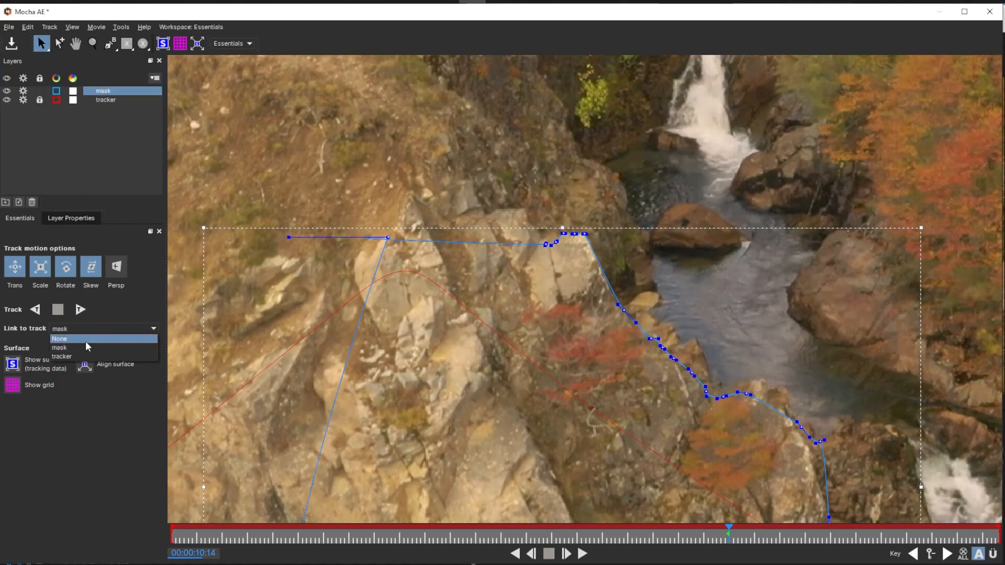
{"action": "left_click", "coordinate": [83, 356]}
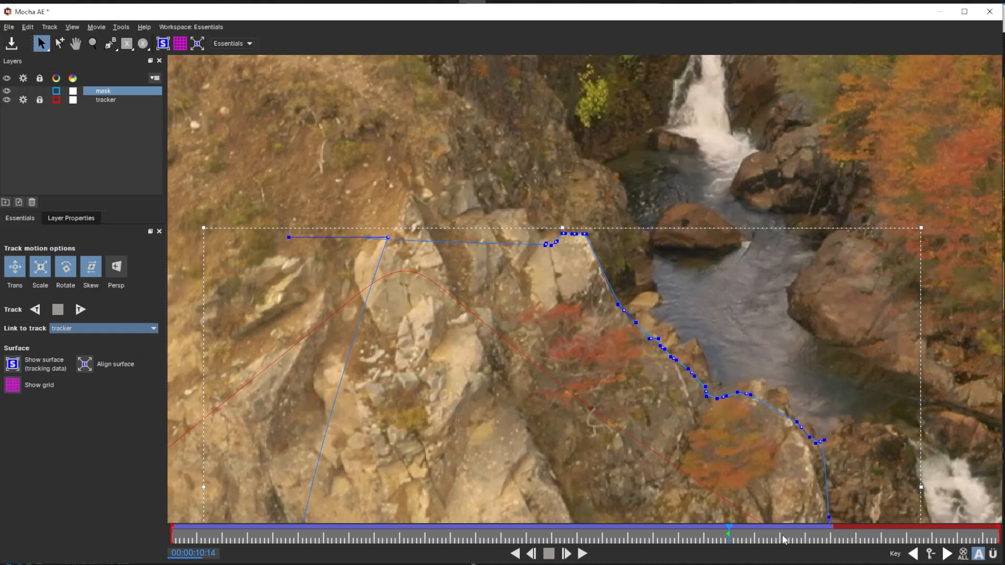
- Between 00:00:09:16 and 00:00:10:24, adjust the mask points so the spline follows the ridge beside the pool
{"action": "left_click_drag", "start_coordinate": [729, 533], "coordinate": [680, 534]}
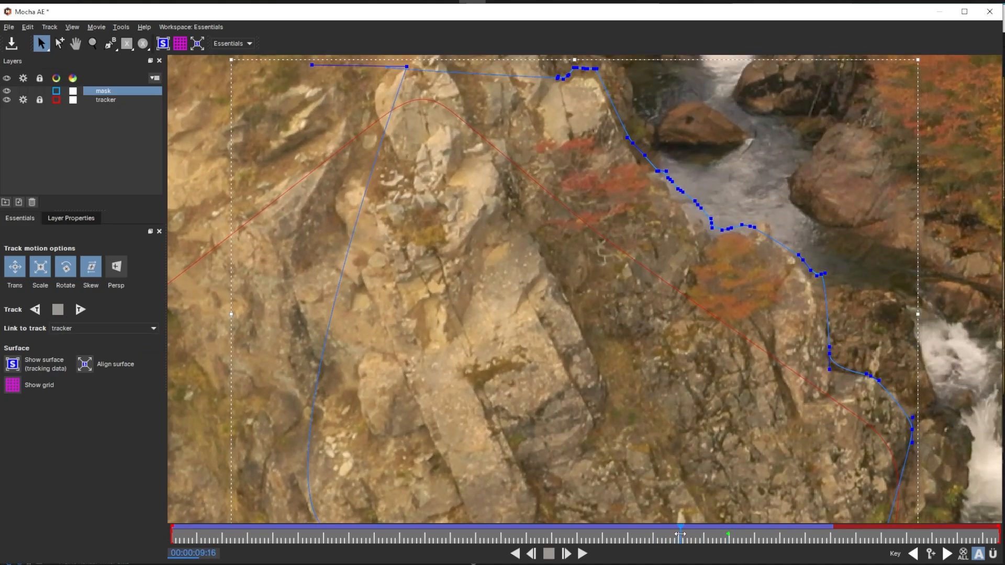
{"action": "left_click_drag", "start_coordinate": [835, 321], "coordinate": [833, 374]}
{"action": "left_click_drag", "start_coordinate": [822, 264], "coordinate": [817, 273]}
{"action": "left_click_drag", "start_coordinate": [638, 157], "coordinate": [728, 246]}
{"action": "left_click_drag", "start_coordinate": [668, 246], "coordinate": [808, 385]}
{"action": "left_click_drag", "start_coordinate": [463, 149], "coordinate": [544, 187]}
{"action": "left_click_drag", "start_coordinate": [606, 294], "coordinate": [609, 296]}
{"action": "left_click_drag", "start_coordinate": [680, 534], "coordinate": [750, 535]}
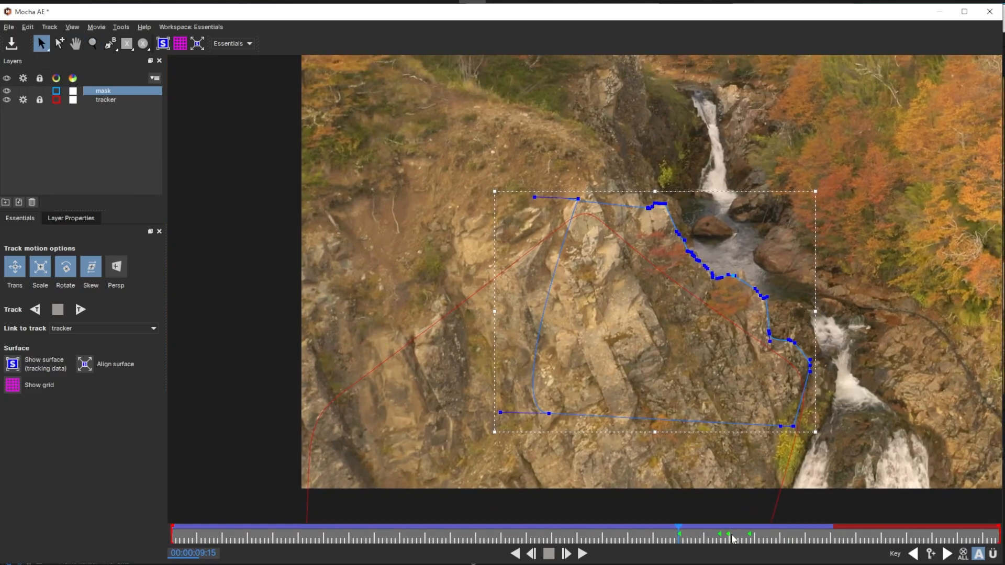
- At 00:00:07:09, select the mask's ridge points and shift them down onto the rock edge
{"action": "key", "text": "z"}
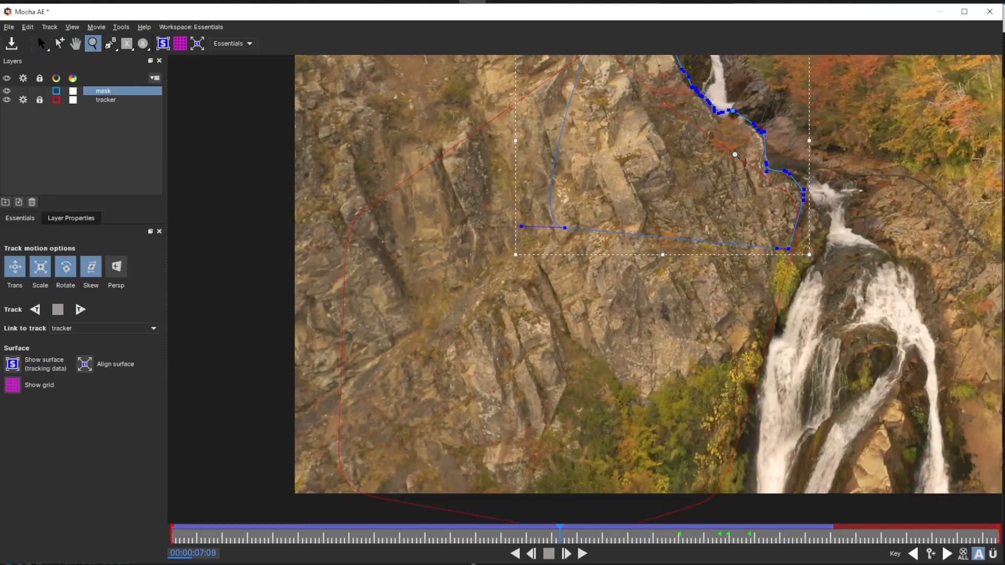
{"action": "left_click_drag", "start_coordinate": [539, 85], "coordinate": [807, 382]}
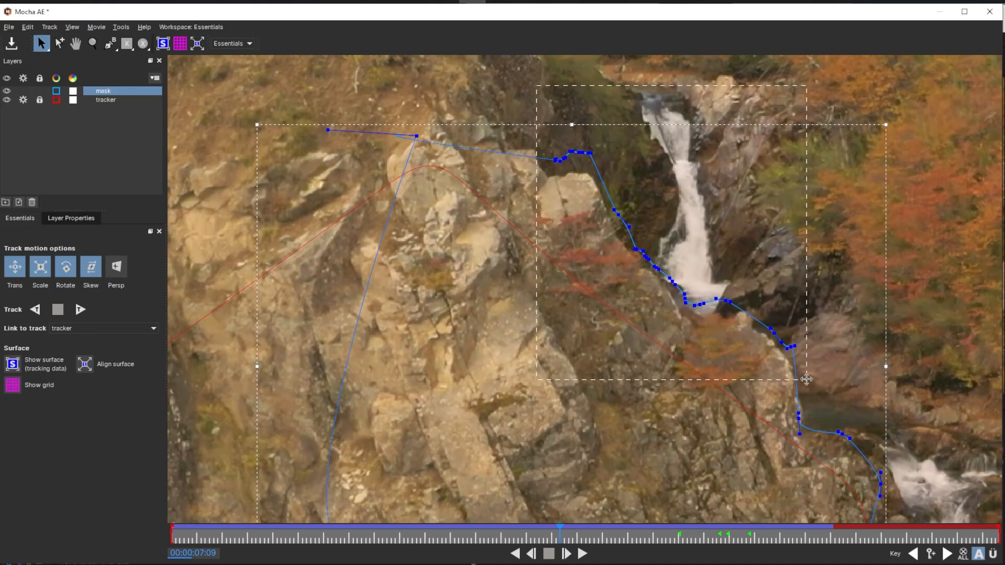
{"action": "left_click_drag", "start_coordinate": [614, 223], "coordinate": [615, 242]}
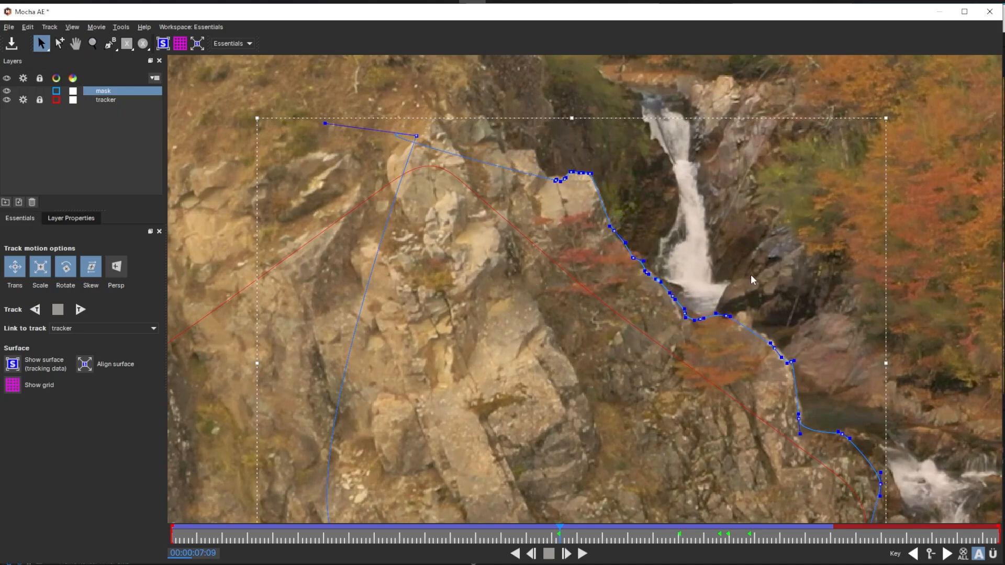
{"action": "scroll", "coordinate": [788, 365], "scroll_direction": "up", "scroll_amount": 2, "text": "ctrl"}
- At 00:00:04:04, select the mask's upper ridge points and move them onto the rock edge
{"action": "key", "text": "z"}
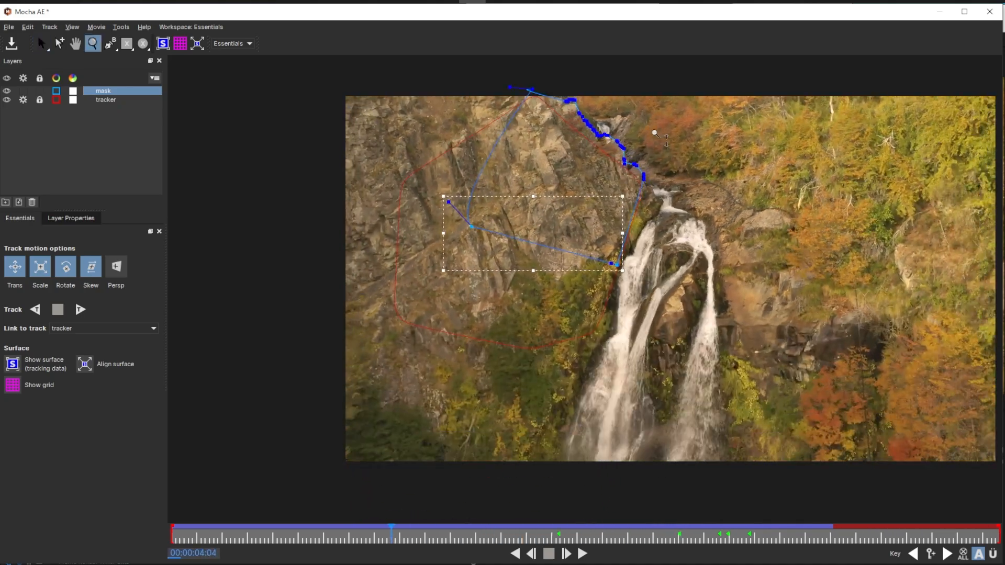
{"action": "key", "text": "z"}
{"action": "left_click", "coordinate": [451, 132]}
{"action": "left_click_drag", "start_coordinate": [451, 132], "coordinate": [498, 122]}
{"action": "left_click_drag", "start_coordinate": [523, 135], "coordinate": [702, 314]}
{"action": "scroll", "coordinate": [547, 160], "scroll_direction": "up", "scroll_amount": 3}
{"action": "key", "text": "x"}
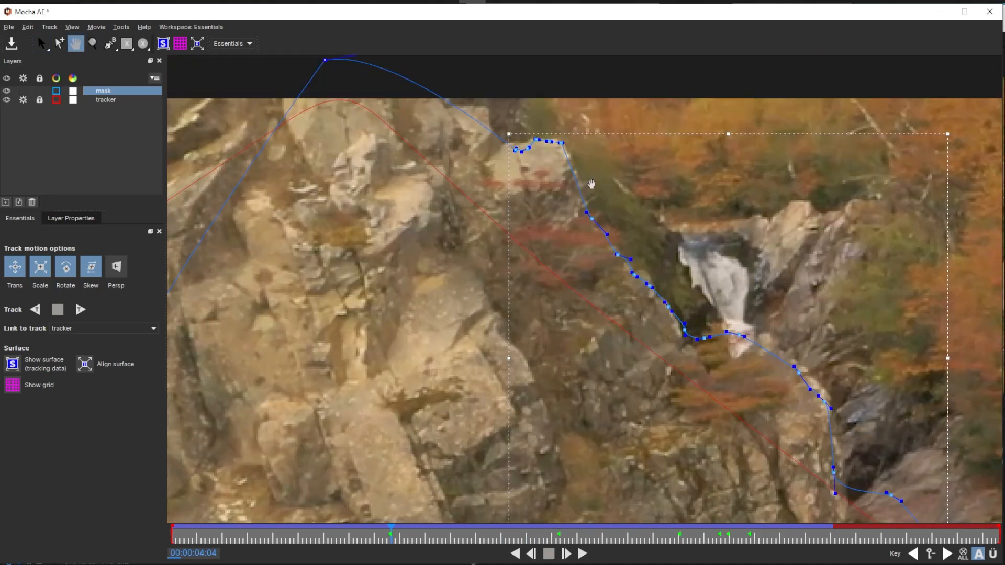
- Refine the mask's ridge points up to 00:00:04:19 so the spline follows the rocks and the orange bush
{"action": "left_click_drag", "start_coordinate": [590, 184], "coordinate": [600, 280]}
{"action": "left_click_drag", "start_coordinate": [505, 252], "coordinate": [550, 211]}
{"action": "left_click", "coordinate": [627, 351]}
{"action": "left_click_drag", "start_coordinate": [688, 414], "coordinate": [726, 444]}
{"action": "key", "text": "x"}
{"action": "left_click_drag", "start_coordinate": [780, 425], "coordinate": [685, 288]}
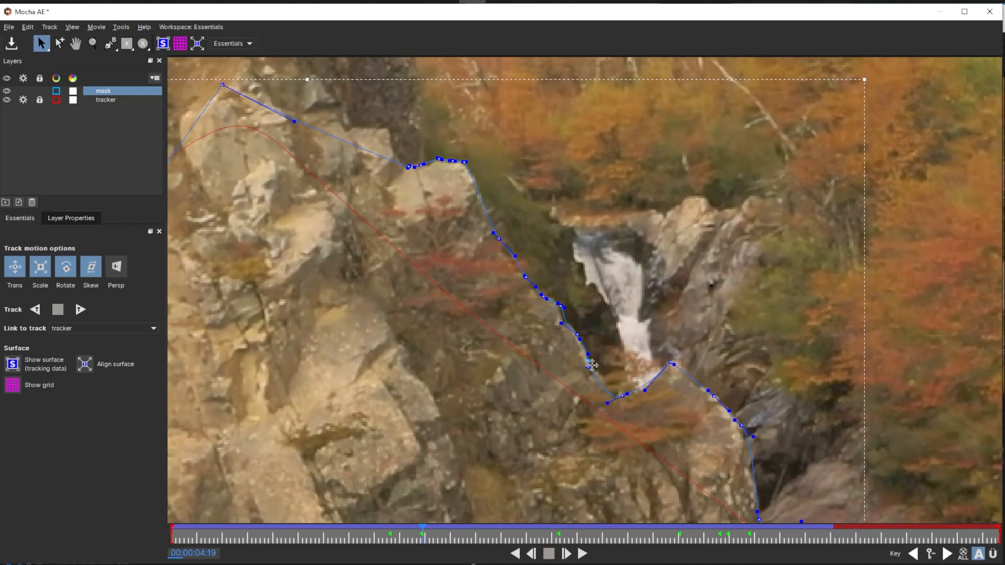
- Reshape the mask at 00:00:02:12 so its points follow the ridge in front of the upper waterfall
{"action": "key", "text": "Left"}
{"action": "key", "text": "Left"}
{"action": "key", "text": "Left"}
{"action": "key", "text": "Left"}
{"action": "key", "text": "Left"}
{"action": "key", "text": "Left"}
{"action": "key", "text": "Left"}
{"action": "key", "text": "Left"}
{"action": "key", "text": "Left"}
{"action": "key", "text": "Left"}
{"action": "key", "text": "Left"}
{"action": "key", "text": "Left"}
{"action": "key", "text": "Left"}
{"action": "key", "text": "Left"}
{"action": "key", "text": "Left"}
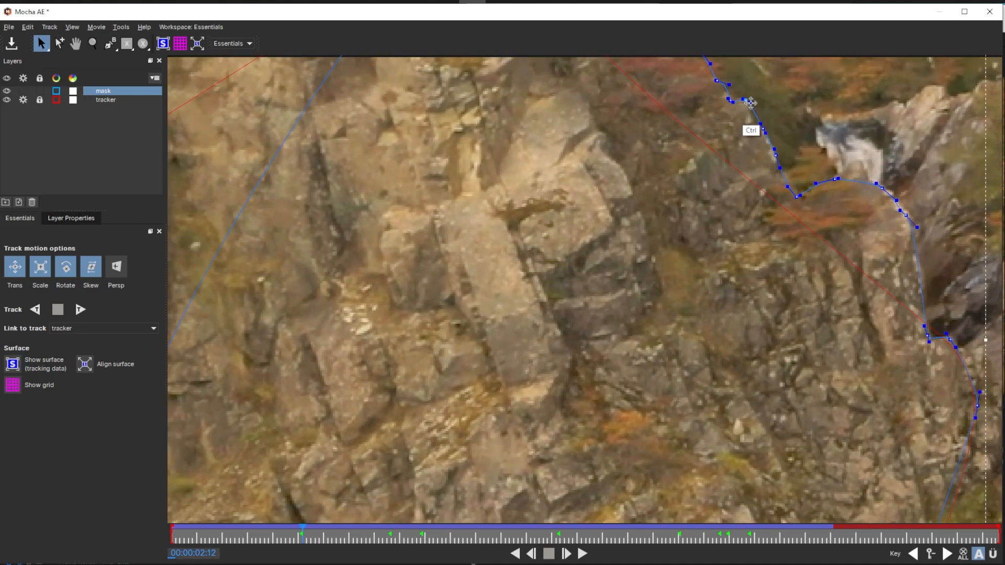
{"action": "scroll", "coordinate": [750, 103], "scroll_direction": "up", "scroll_amount": 2}
{"action": "scroll", "coordinate": [752, 141], "scroll_direction": "down", "scroll_amount": 3}
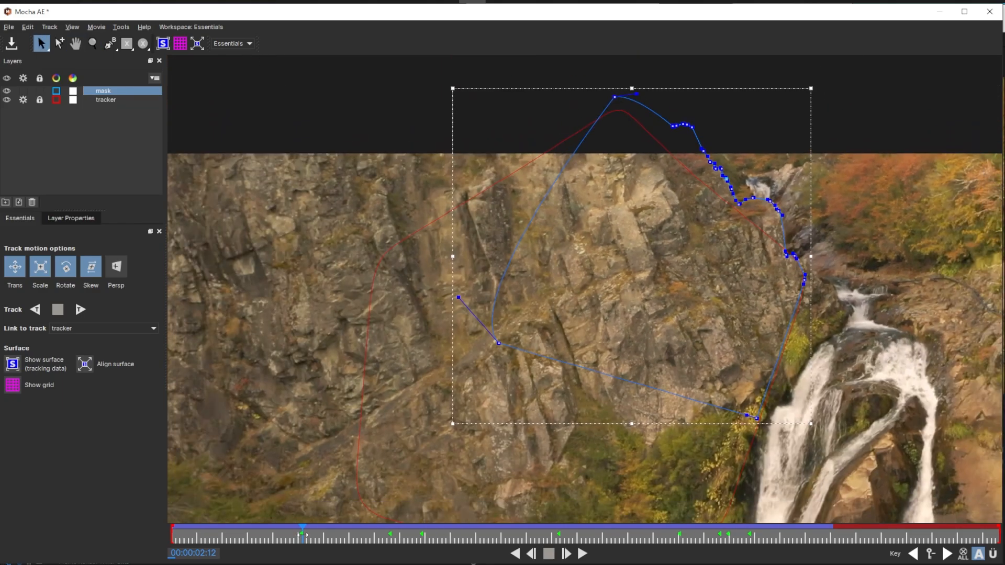
- Review the mask on the later frames and realign its ridge points with the rocks at 00:00:11:21
{"action": "left_click_drag", "start_coordinate": [303, 534], "coordinate": [680, 540]}
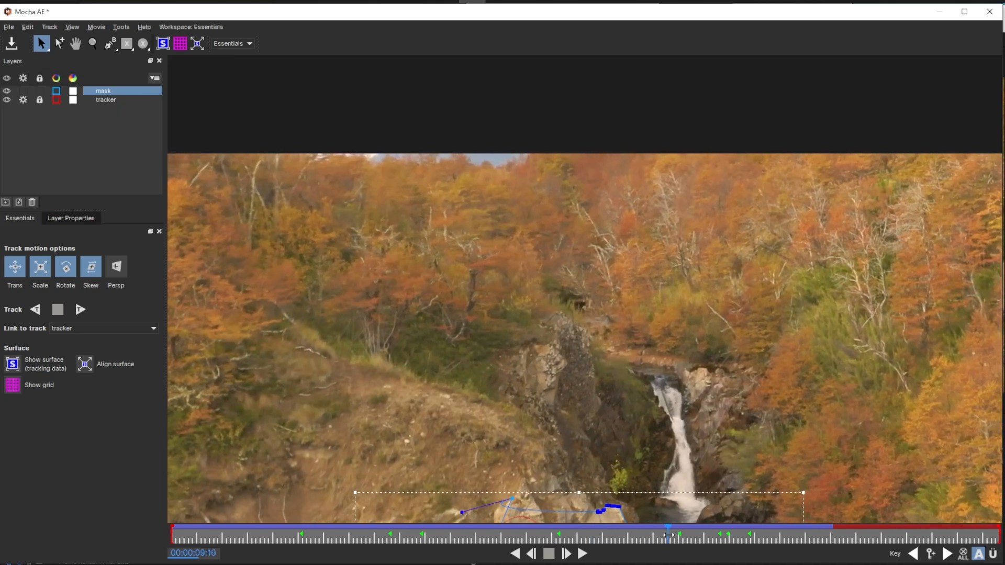
{"action": "scroll", "coordinate": [478, 290], "scroll_direction": "up", "scroll_amount": 2}
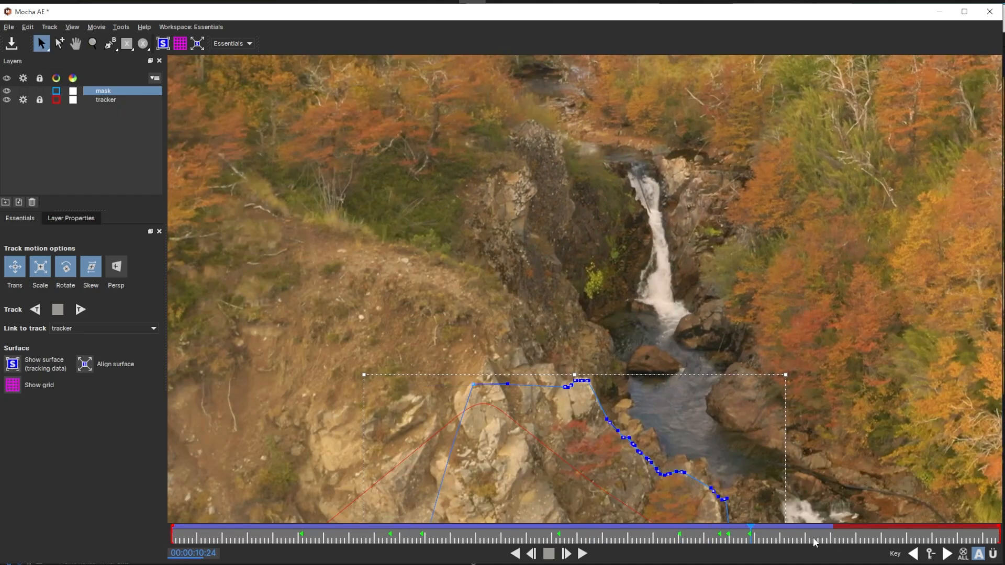
{"action": "left_click_drag", "start_coordinate": [750, 539], "coordinate": [796, 542]}
{"action": "scroll", "coordinate": [599, 437], "scroll_direction": "up", "scroll_amount": 3}
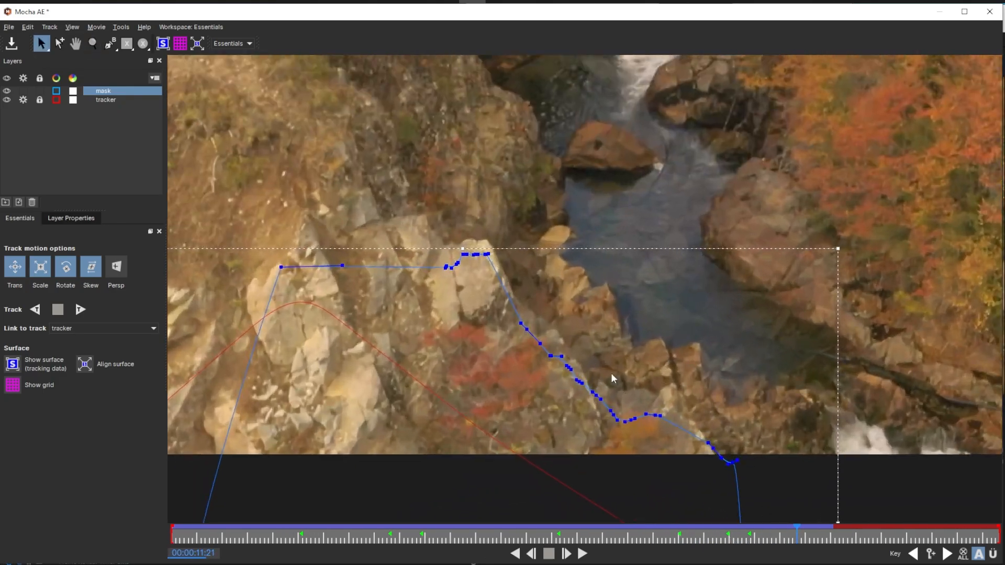
{"action": "left_click_drag", "start_coordinate": [709, 542], "coordinate": [728, 548]}
{"action": "left_click_drag", "start_coordinate": [539, 387], "coordinate": [608, 292]}
{"action": "left_click_drag", "start_coordinate": [729, 542], "coordinate": [754, 547]}
{"action": "key", "text": "x"}
{"action": "left_click_drag", "start_coordinate": [770, 347], "coordinate": [714, 354]}
- Save the Mocha project and close Mocha AE to return to After Effects
{"action": "scroll", "coordinate": [713, 354], "scroll_direction": "down", "scroll_amount": 3}
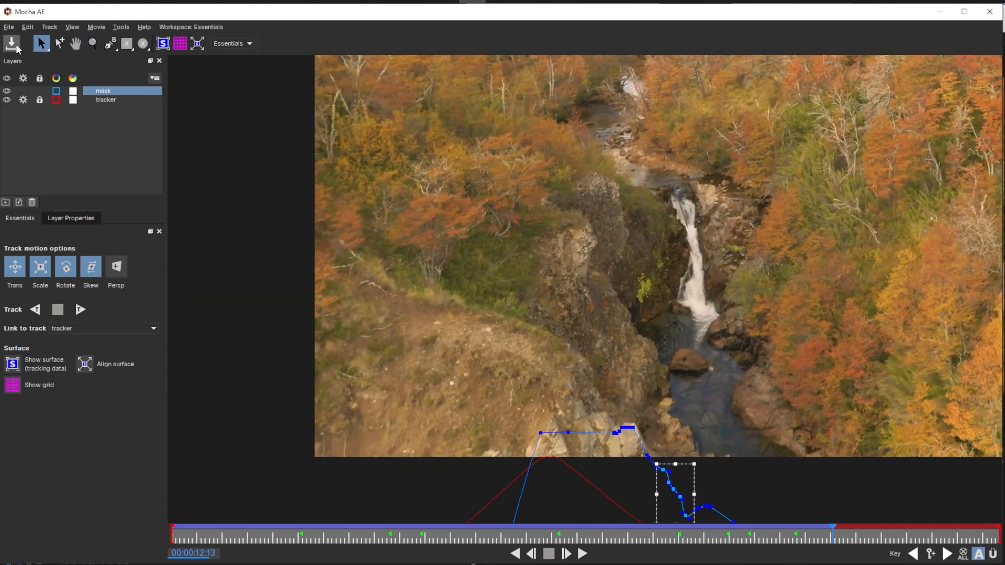
{"action": "left_click", "coordinate": [989, 13]}
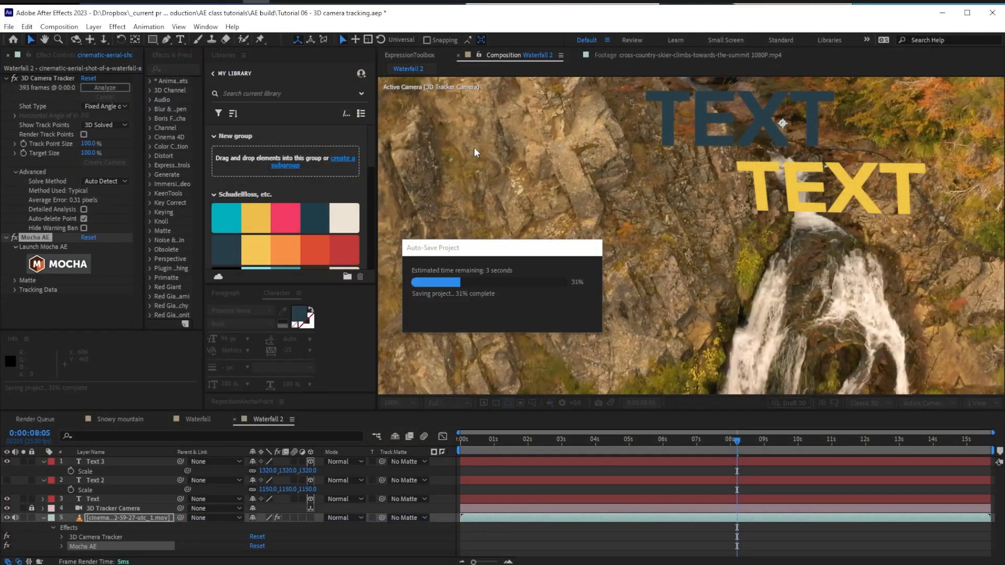
- Duplicate the waterfall footage layer and delete the 3D Camera Tracker effect from the upper copy, keeping its Mocha AE effect
{"action": "left_click", "coordinate": [112, 517]}
{"action": "key", "text": "ctrl+d"}
{"action": "key", "text": "e"}
{"action": "left_click", "coordinate": [94, 537]}
{"action": "left_click", "coordinate": [106, 529]}
{"action": "key", "text": "Delete"}
{"action": "left_click", "coordinate": [108, 534]}
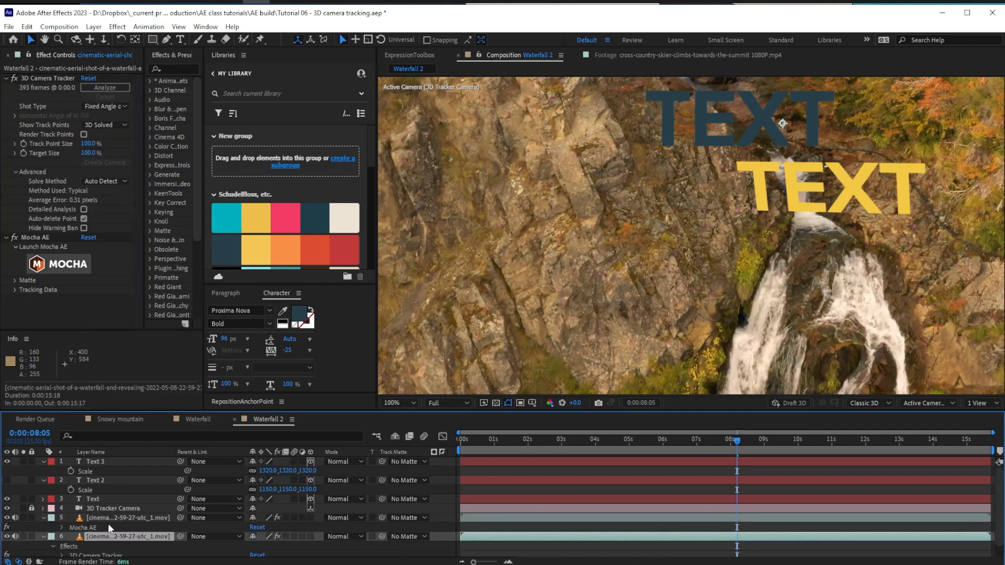
- Rename the upper waterfall footage copy "matte" and move it to the top of the layer stack
{"action": "left_click", "coordinate": [124, 523]}
{"action": "key", "text": "Return"}
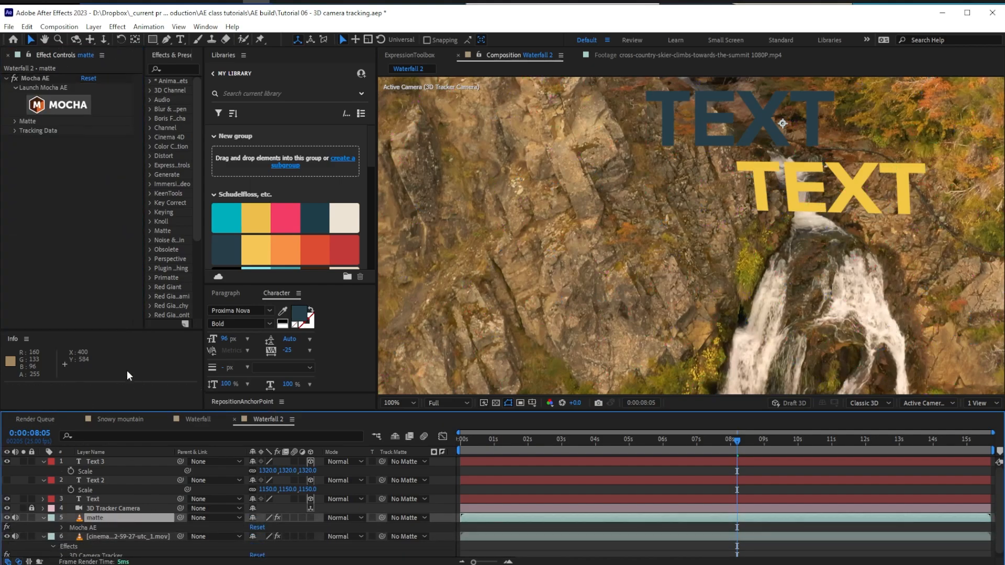
{"action": "left_click_drag", "start_coordinate": [109, 523], "coordinate": [107, 459]}
- Check the matte layer's Mocha AE matte view and create After Effects masks from the Mocha shapes
{"action": "left_click", "coordinate": [24, 122]}
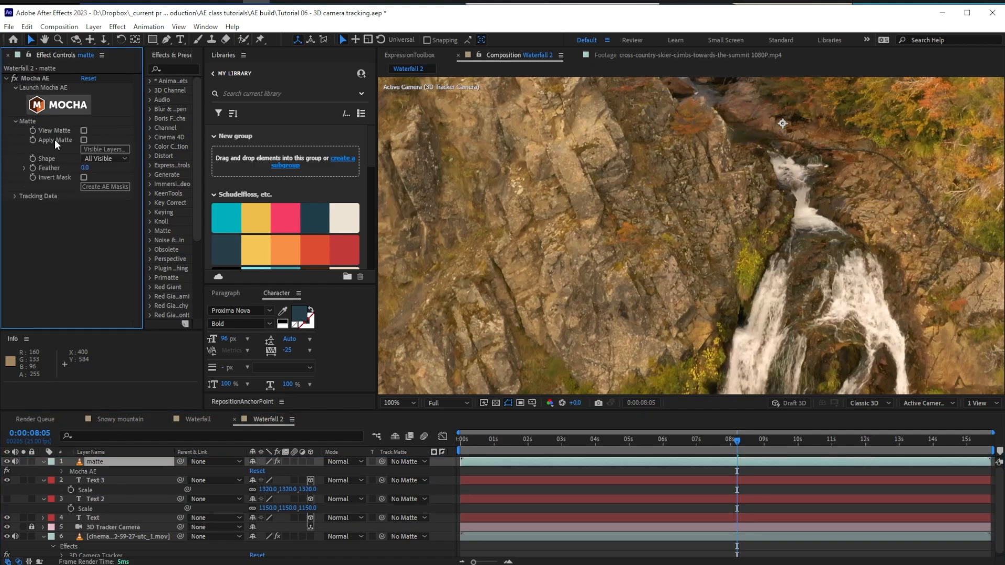
{"action": "left_click", "coordinate": [84, 131]}
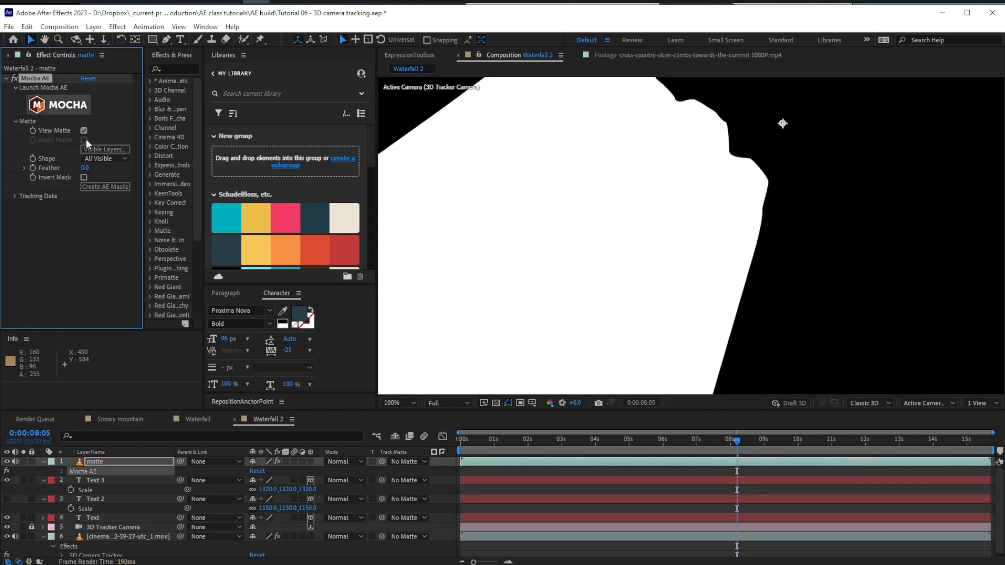
{"action": "left_click", "coordinate": [102, 188]}
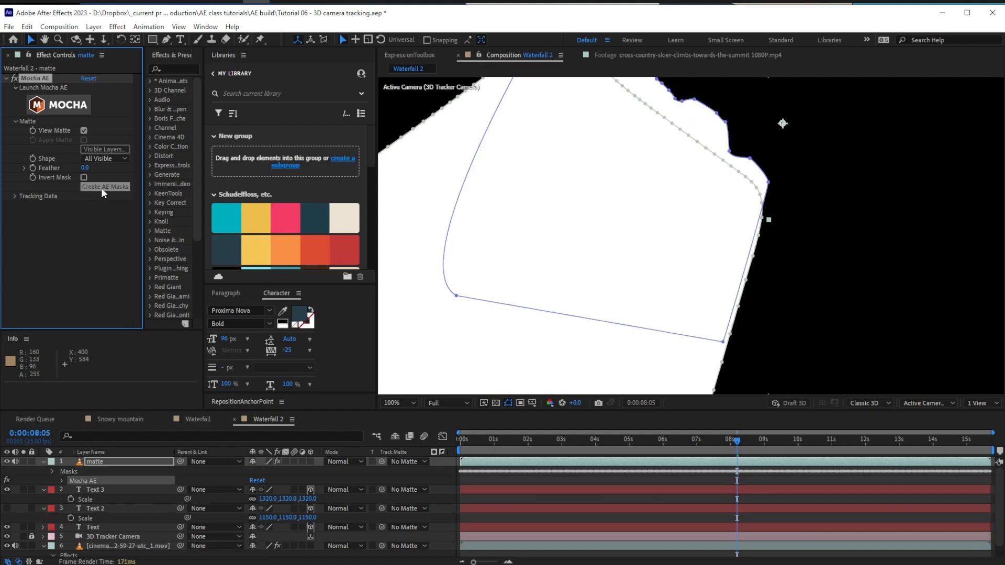
{"action": "left_click", "coordinate": [84, 130]}
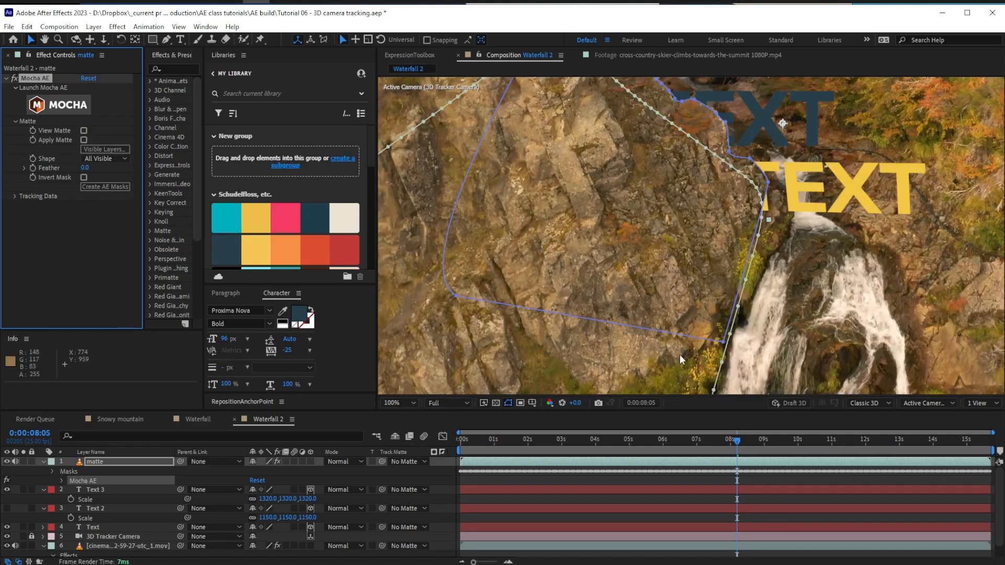
- Reveal the matte layer's masks and set the tracker mask's mode to None
{"action": "key", "text": "m"}
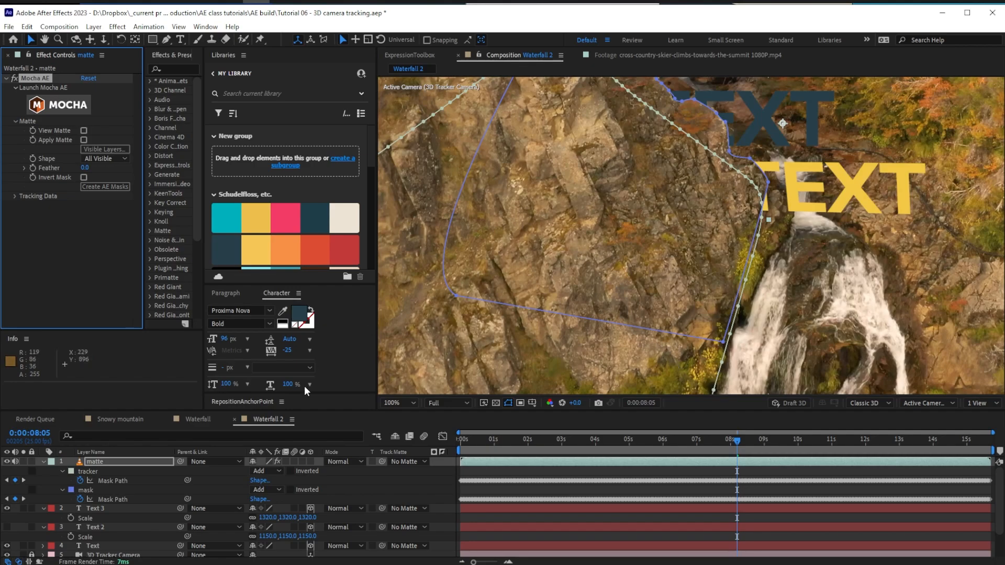
{"action": "left_click", "coordinate": [272, 471]}
{"action": "left_click", "coordinate": [279, 481]}
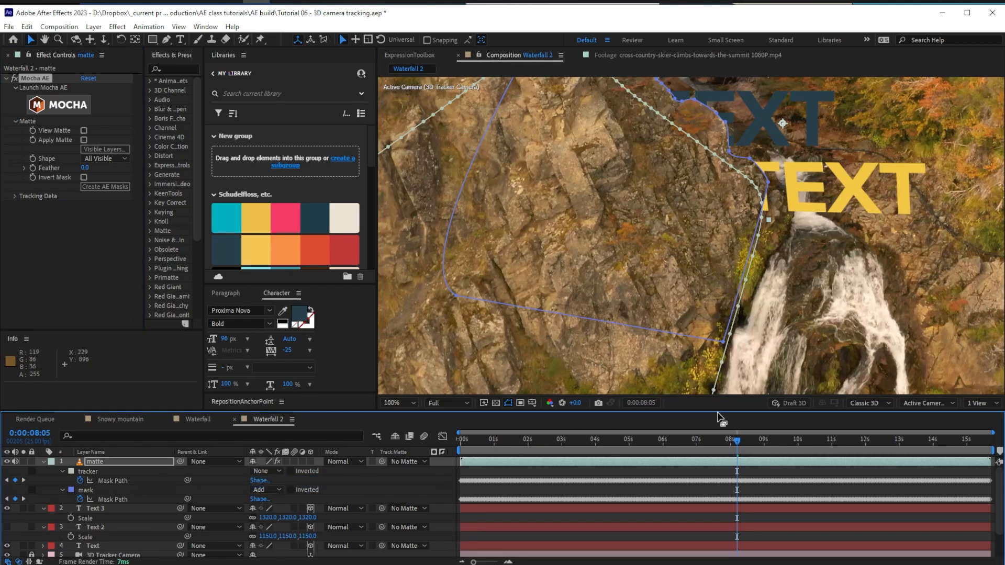
{"action": "key", "text": "comma"}
{"action": "key", "text": "comma"}
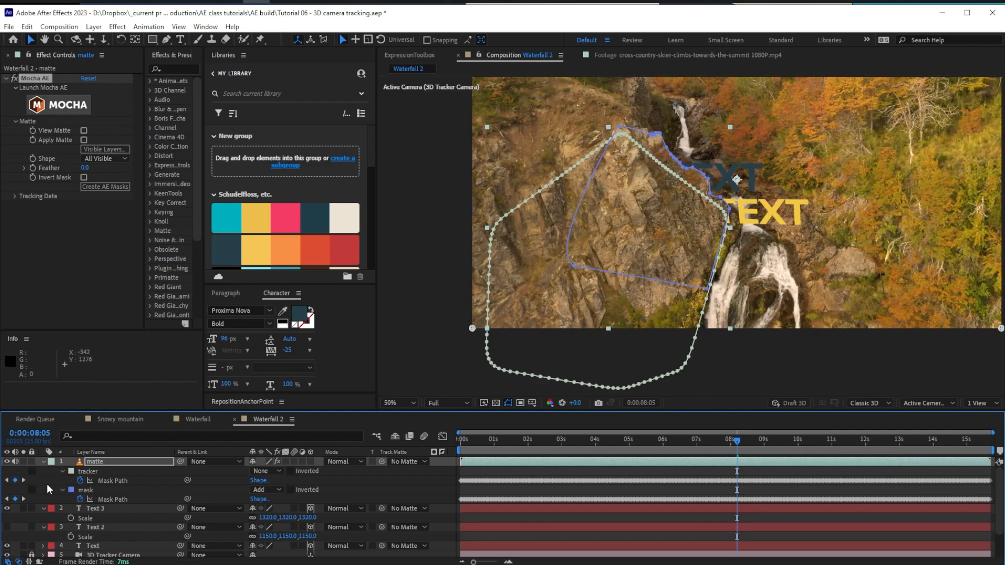
- Hide the yellow Text layer and recolor Text 3 with the orange-red library swatch
{"action": "left_click", "coordinate": [77, 516]}
{"action": "left_click", "coordinate": [97, 511]}
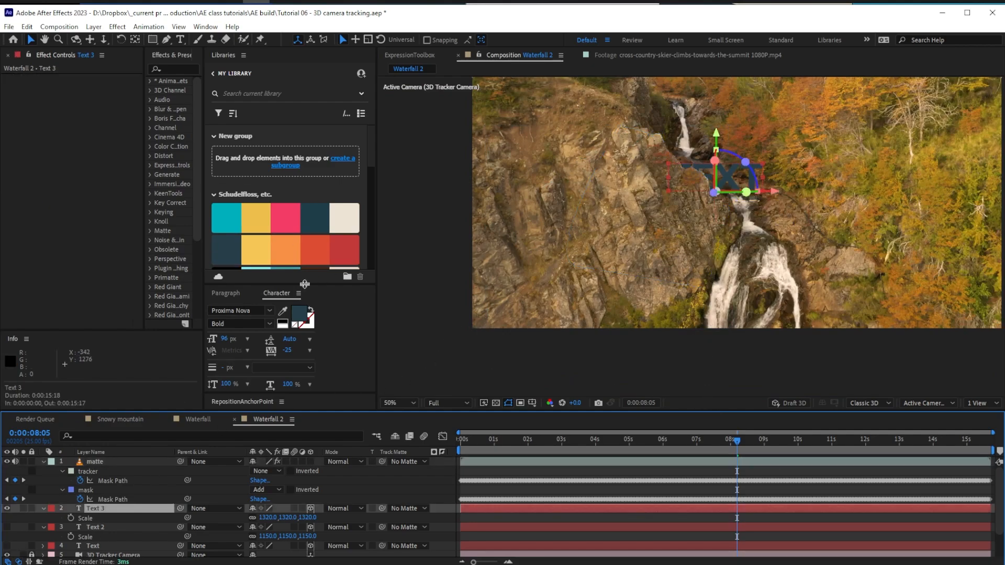
{"action": "left_click", "coordinate": [315, 251]}
- Examine how the cliff covers the Text 3 layer at several points in the timeline, and save the project
{"action": "left_click", "coordinate": [466, 475]}
{"action": "left_click_drag", "start_coordinate": [458, 442], "coordinate": [499, 442]}
{"action": "left_click_drag", "start_coordinate": [756, 201], "coordinate": [729, 258]}
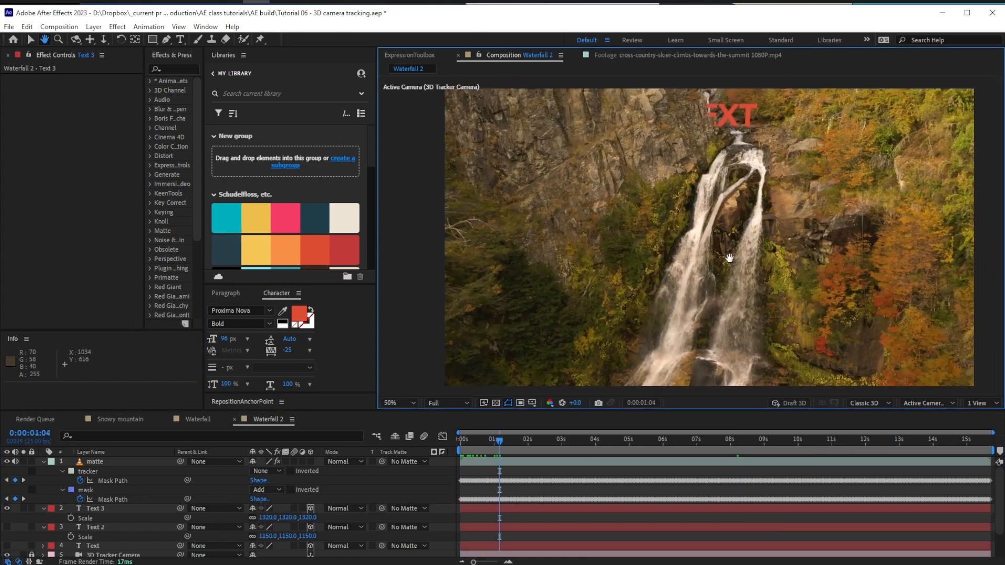
{"action": "left_click_drag", "start_coordinate": [502, 441], "coordinate": [803, 448]}
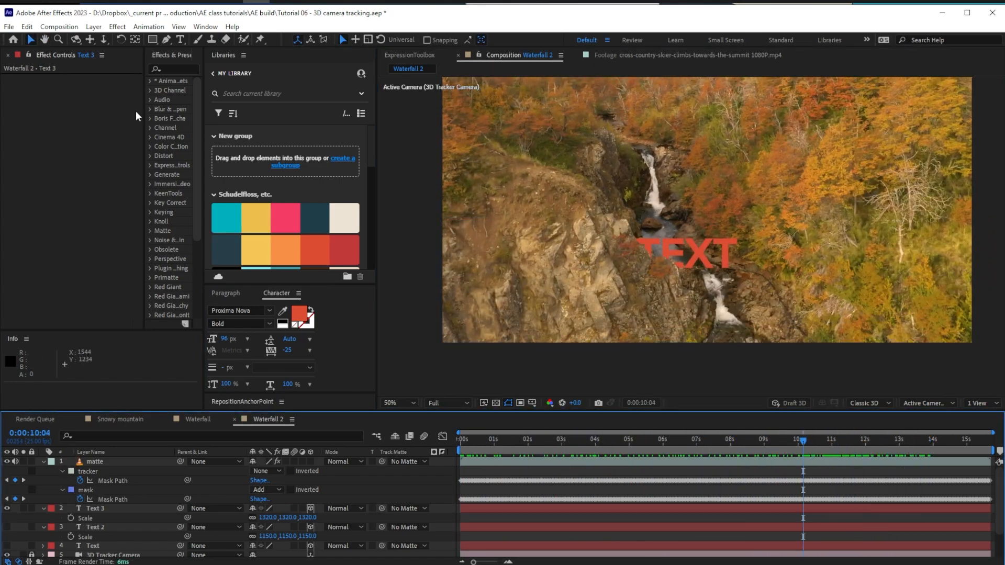
{"action": "key", "text": "ctrl+s"}
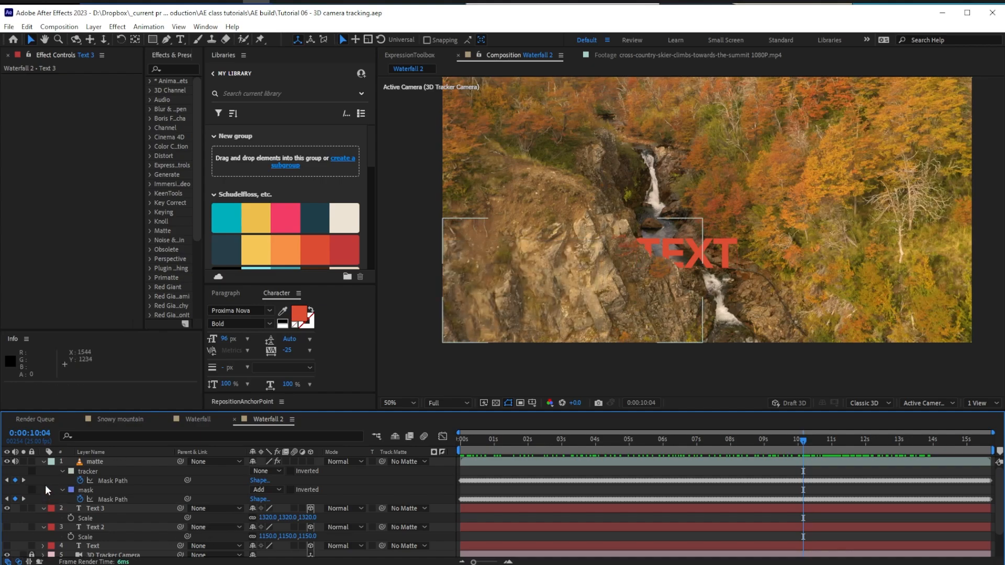
- Collapse the properties of the matte and Text 3 layers and make the yellow Text layer visible
{"action": "left_click", "coordinate": [44, 462]}
{"action": "left_click", "coordinate": [44, 471]}
{"action": "left_click", "coordinate": [98, 480]}
{"action": "left_click", "coordinate": [99, 471]}
{"action": "left_click", "coordinate": [98, 480]}
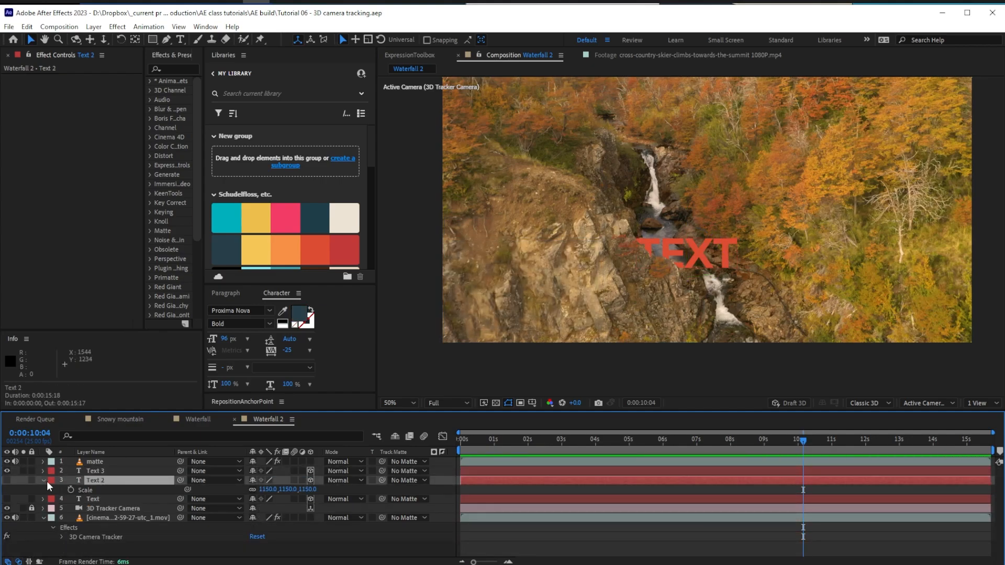
{"action": "left_click", "coordinate": [7, 480]}
{"action": "left_click", "coordinate": [7, 480]}
{"action": "left_click", "coordinate": [7, 499]}
- Create a text layer from a camera track point on the left cliff at 0:00:04:00 and scale it to 1540%
{"action": "left_click", "coordinate": [95, 537]}
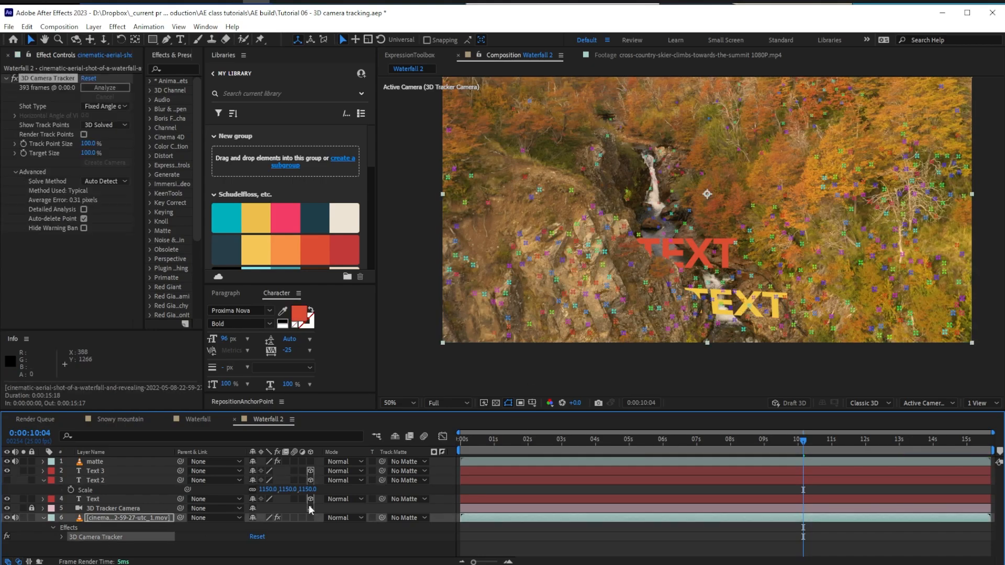
{"action": "left_click", "coordinate": [596, 443]}
{"action": "right_click", "coordinate": [577, 185]}
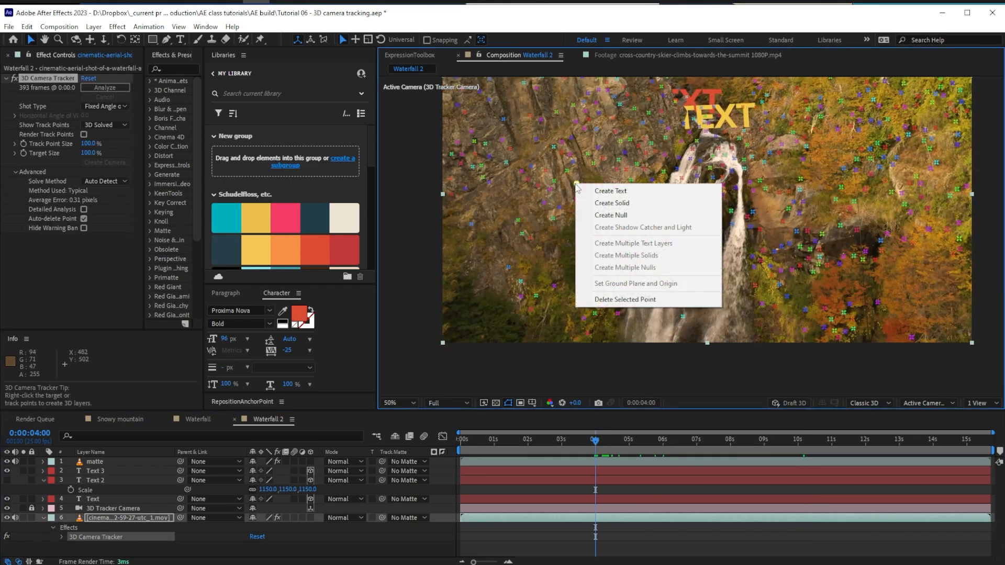
{"action": "left_click", "coordinate": [602, 193]}
{"action": "left_click", "coordinate": [105, 463]}
{"action": "key", "text": "shift+s"}
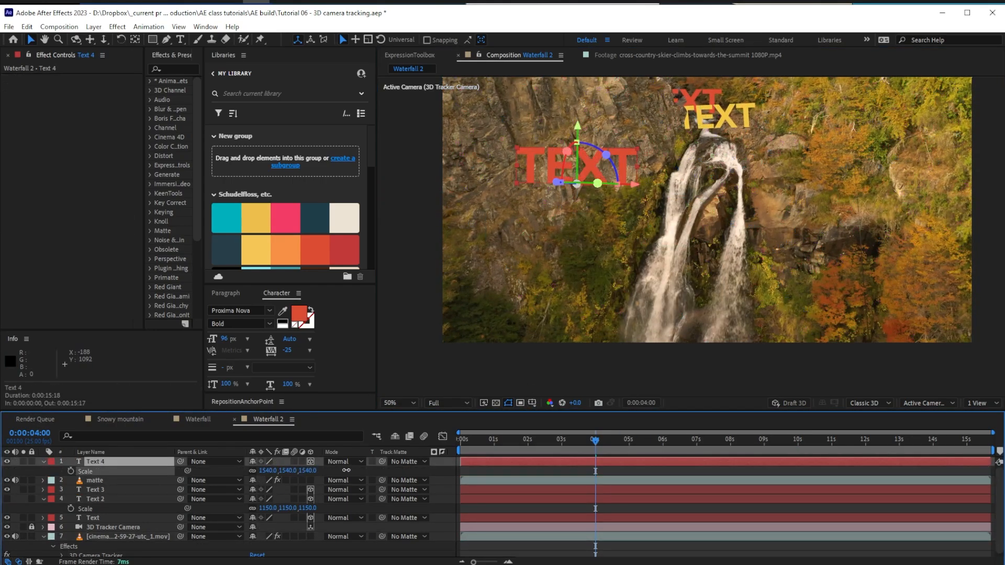
- Delete the yellow Text layer and change the wording of the cliff text layer to SASQUATCH
{"action": "left_click", "coordinate": [124, 518]}
{"action": "key", "text": "Delete"}
{"action": "double_click", "coordinate": [96, 462]}
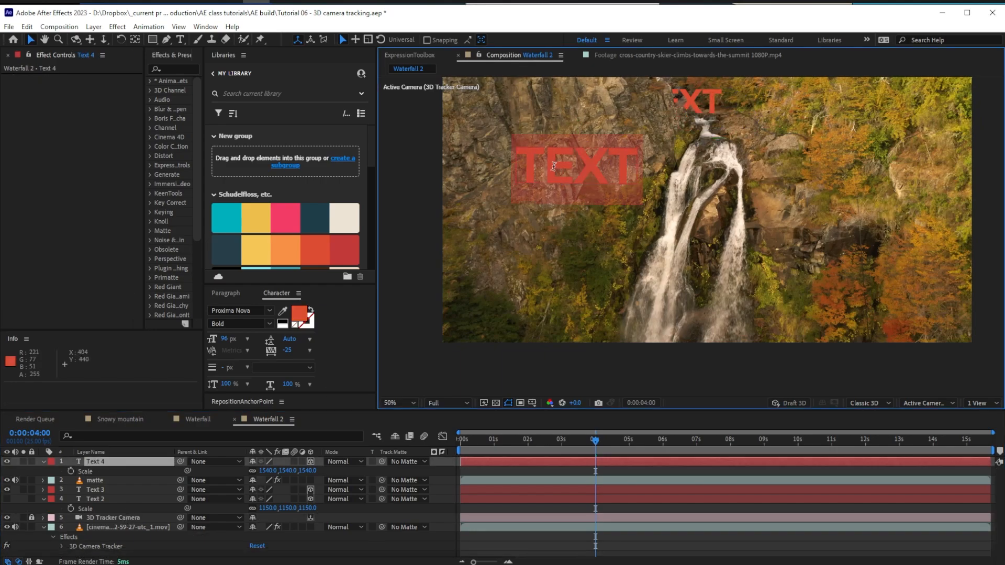
{"action": "type", "text": "SASQUATCH"}
{"action": "key", "text": "Escape"}
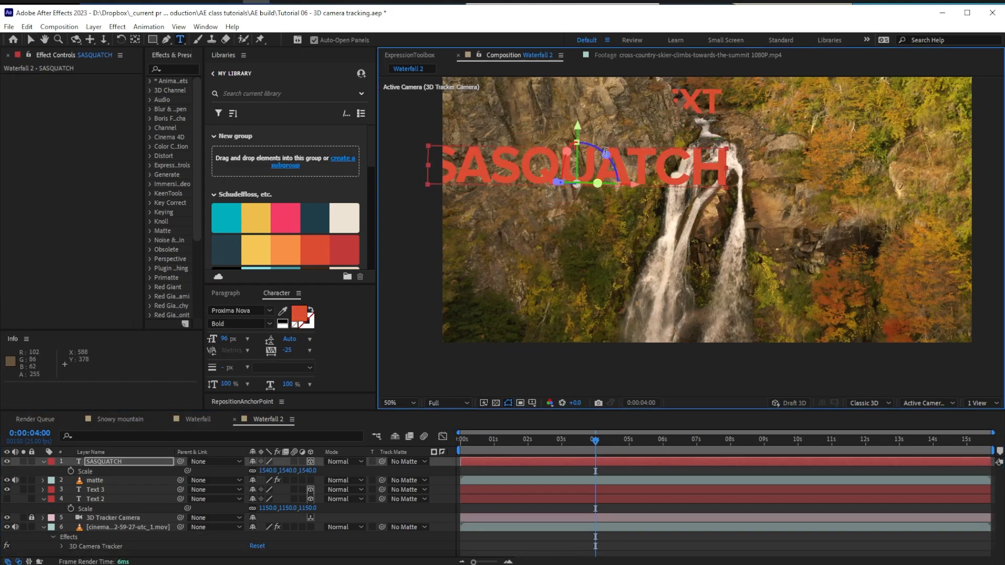
- Rotate the SASQUATCH text to follow the angle of the cliff wall and reposition it beside the waterfall
{"action": "key", "text": "v"}
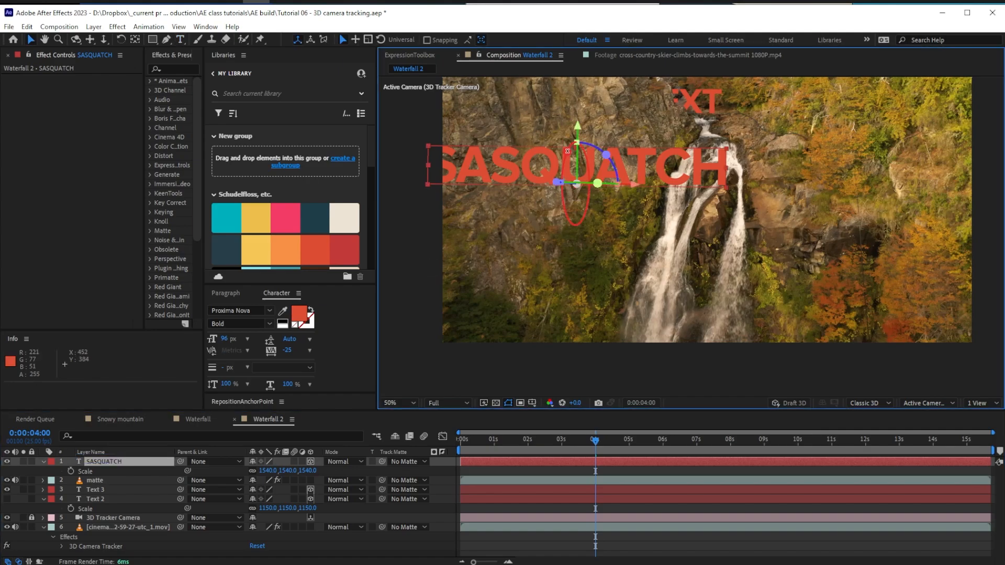
{"action": "left_click_drag", "start_coordinate": [566, 153], "coordinate": [566, 160]}
{"action": "left_click_drag", "start_coordinate": [596, 192], "coordinate": [665, 181]}
{"action": "left_click_drag", "start_coordinate": [595, 441], "coordinate": [491, 453]}
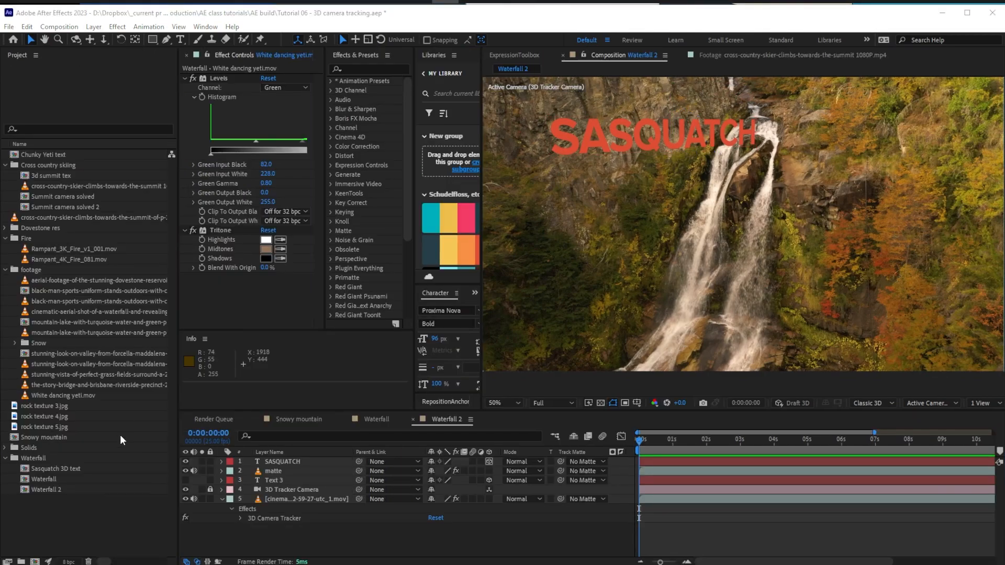
- Add White dancing yeti.mov to the composition as a 3D layer and reveal Text 3's position and scale
{"action": "left_click", "coordinate": [105, 395]}
{"action": "key", "text": "ctrl+slash"}
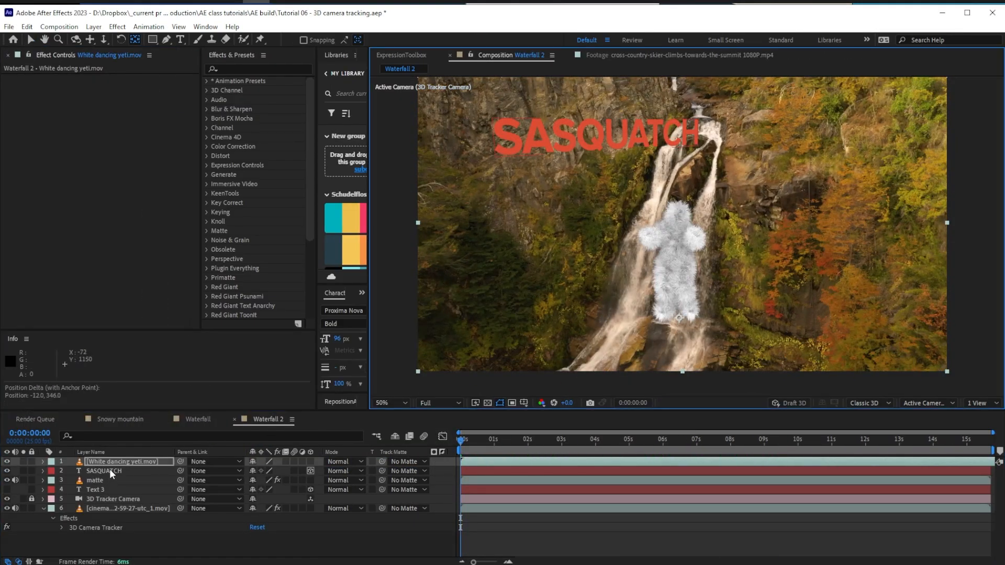
{"action": "left_click", "coordinate": [126, 490]}
{"action": "key", "text": "p"}
{"action": "key", "text": "shift+s"}
{"action": "left_click", "coordinate": [310, 461]}
- Scale the yeti layer to 925% and place it below the matte layer
{"action": "left_click_drag", "start_coordinate": [731, 439], "coordinate": [811, 441]}
{"action": "key", "text": "s"}
{"action": "left_click_drag", "start_coordinate": [264, 471], "coordinate": [57, 473]}
{"action": "left_click_drag", "start_coordinate": [104, 461], "coordinate": [104, 494]}
{"action": "left_click_drag", "start_coordinate": [686, 441], "coordinate": [604, 443]}
{"action": "left_click_drag", "start_coordinate": [657, 219], "coordinate": [662, 295]}
{"action": "left_click_drag", "start_coordinate": [603, 441], "coordinate": [780, 441]}
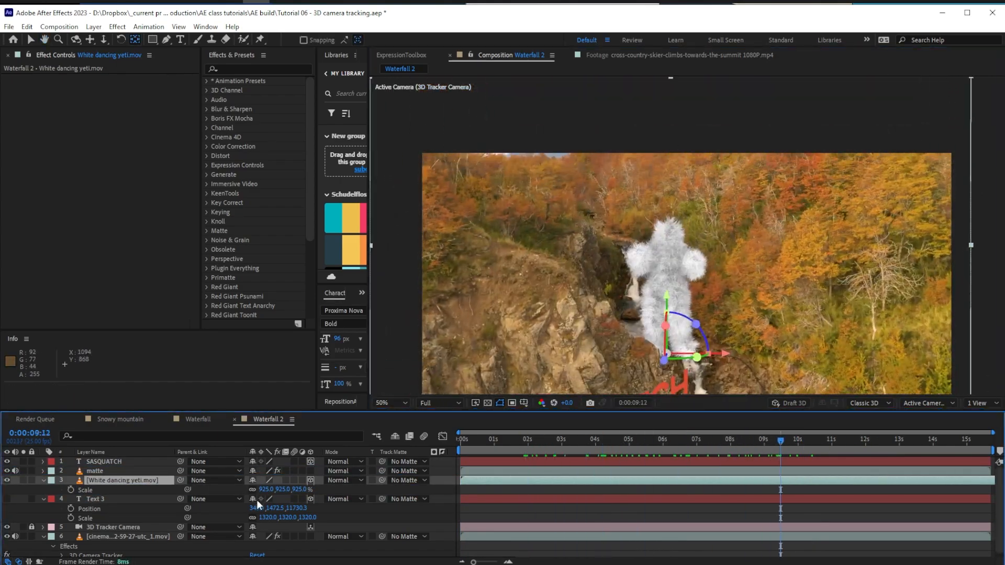
- Reduce the yeti's scale to 695% and shift it sideways toward the cliff edge
{"action": "left_click_drag", "start_coordinate": [265, 490], "coordinate": [144, 489]}
{"action": "key", "text": "v"}
{"action": "left_click_drag", "start_coordinate": [718, 345], "coordinate": [702, 345]}
- Set the feather of the matte layer's "mask" to 5 pixels and check the shot along the timeline
{"action": "left_click", "coordinate": [108, 471]}
{"action": "key", "text": "f"}
{"action": "left_click", "coordinate": [266, 508]}
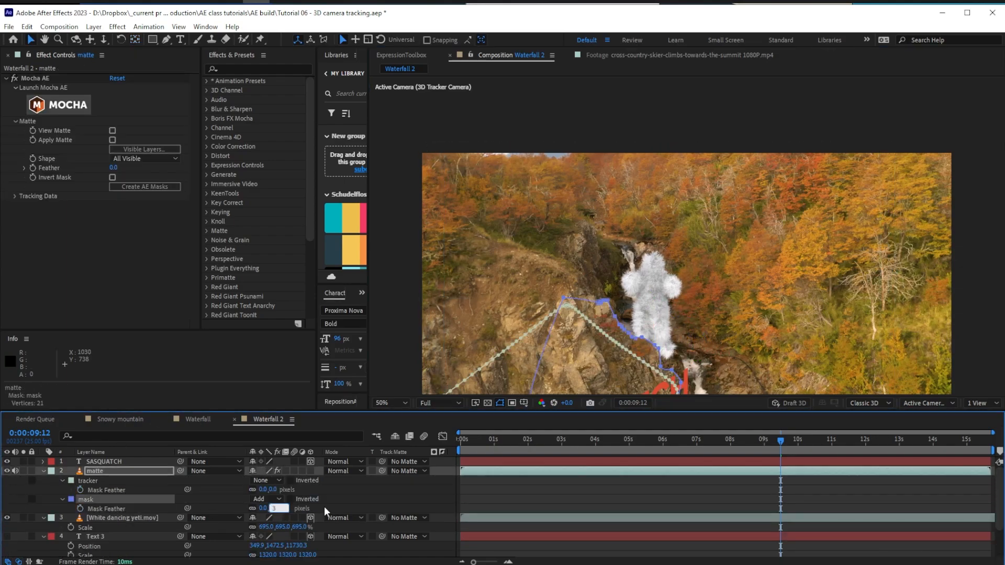
{"action": "type", "text": "5"}
{"action": "key", "text": "Return"}
{"action": "key", "text": "F2"}
{"action": "left_click_drag", "start_coordinate": [556, 441], "coordinate": [841, 460]}
{"action": "left_click_drag", "start_coordinate": [743, 331], "coordinate": [741, 267]}
{"action": "left_click_drag", "start_coordinate": [628, 441], "coordinate": [823, 464]}
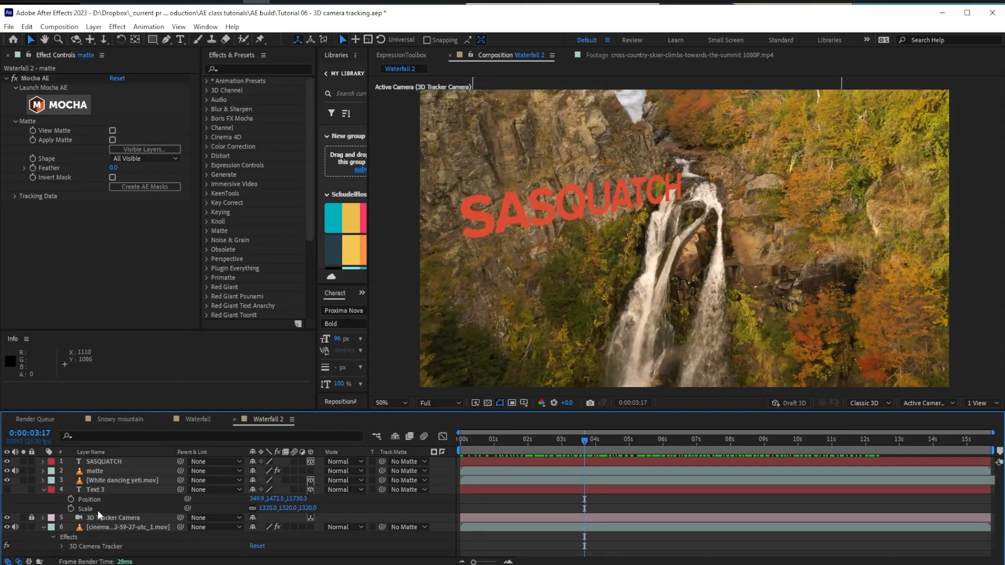
- Use a track null on the cliff wall to realign the SASQUATCH text with the rock face
{"action": "left_click", "coordinate": [119, 463]}
{"action": "key", "text": "p"}
{"action": "left_click", "coordinate": [116, 481]}
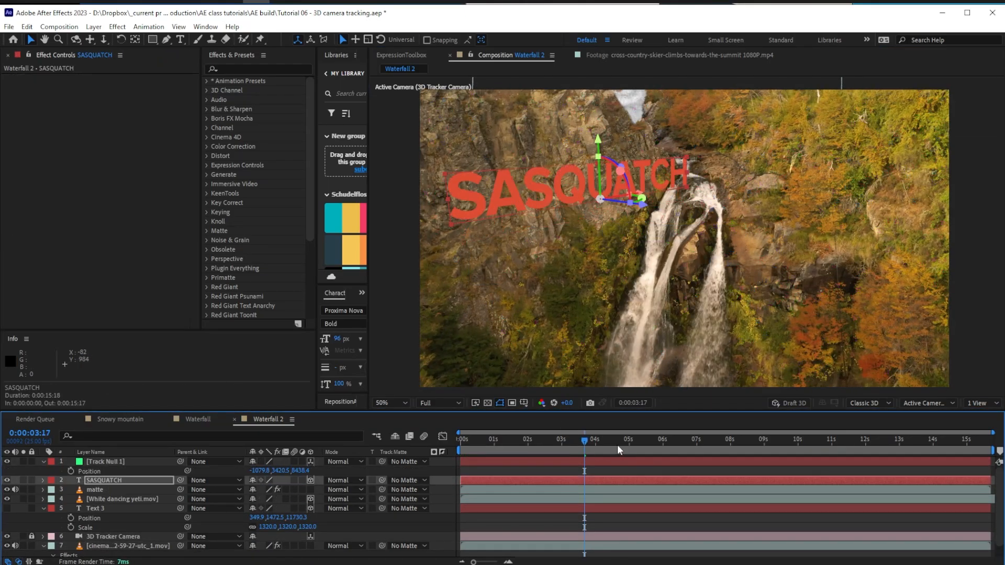
{"action": "left_click_drag", "start_coordinate": [619, 442], "coordinate": [641, 471]}
{"action": "left_click_drag", "start_coordinate": [683, 193], "coordinate": [660, 204]}
- Apply the Levels effect to the White dancing yeti layer at 0:00:10:13 and raise its RGB input black
{"action": "left_click_drag", "start_coordinate": [641, 441], "coordinate": [815, 454]}
{"action": "left_click", "coordinate": [132, 500]}
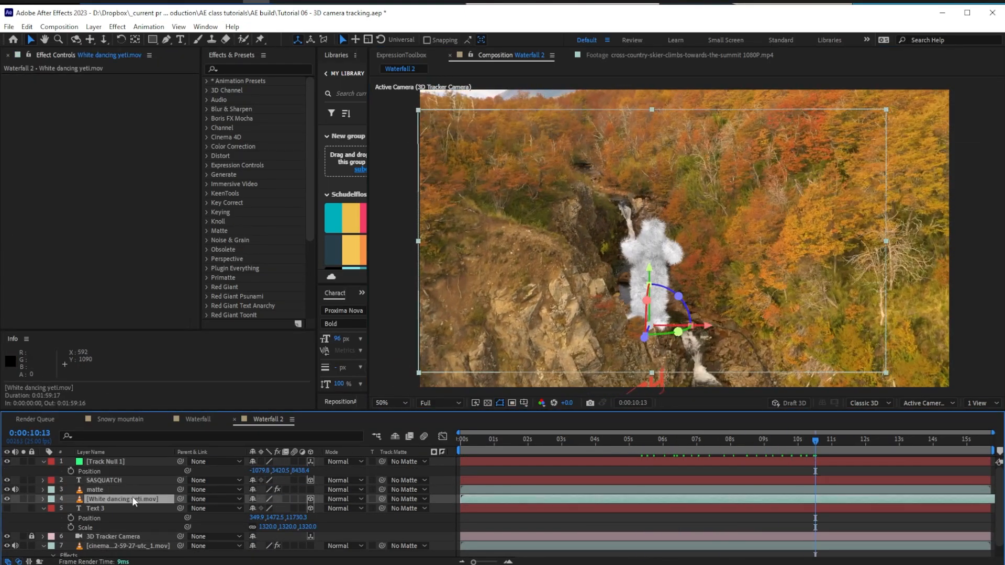
{"action": "key", "text": "ctrl+space"}
{"action": "key", "text": "Escape"}
{"action": "left_click", "coordinate": [283, 69]}
{"action": "type", "text": "level"}
{"action": "double_click", "coordinate": [250, 146]}
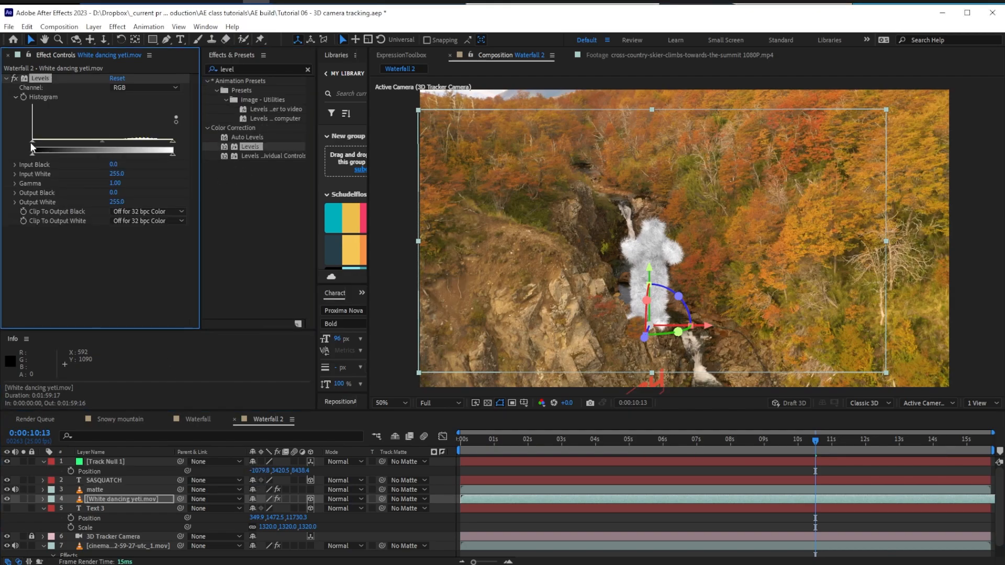
{"action": "left_click_drag", "start_coordinate": [31, 146], "coordinate": [129, 142]}
- Raise the Levels input black per color channel, to 27 for Red and 52 for Blue
{"action": "left_click", "coordinate": [130, 87]}
{"action": "left_click", "coordinate": [129, 110]}
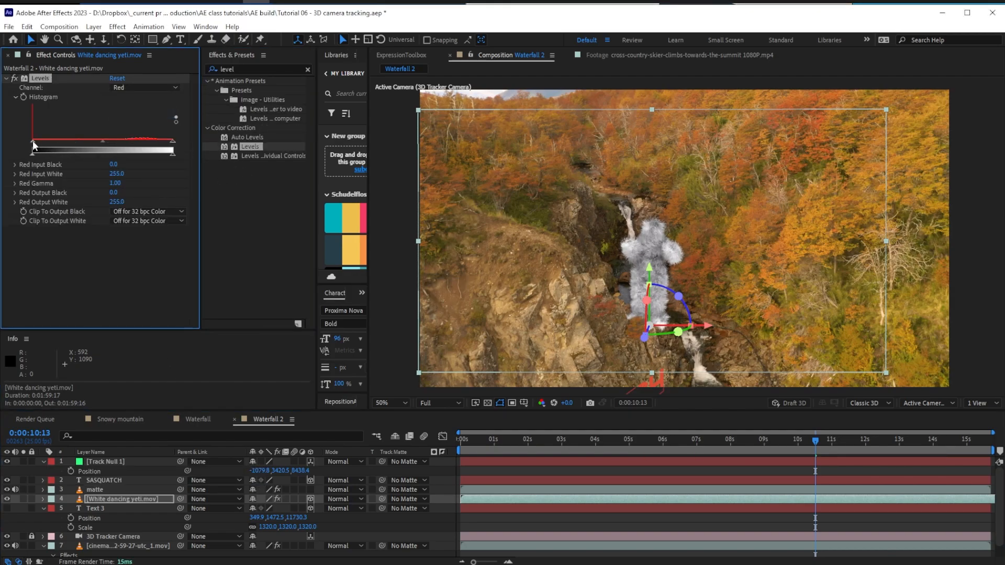
{"action": "left_click", "coordinate": [130, 88]}
{"action": "left_click_drag", "start_coordinate": [33, 142], "coordinate": [42, 144]}
{"action": "left_click", "coordinate": [129, 122]}
{"action": "left_click", "coordinate": [130, 87]}
{"action": "left_click", "coordinate": [129, 135]}
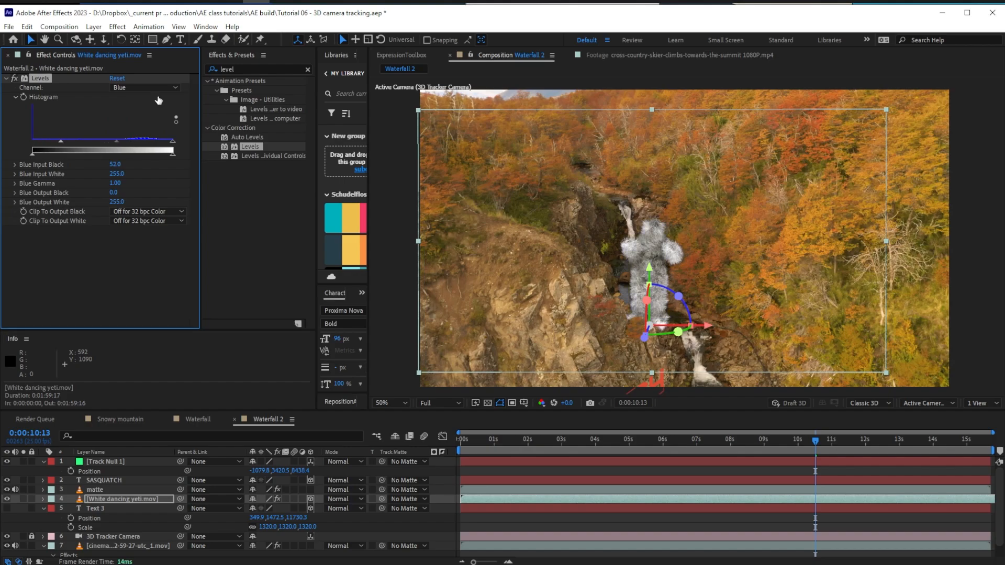
- Lower the Levels input white in the Green channel and set it to 248 in the Red channel
{"action": "left_click", "coordinate": [137, 88]}
{"action": "left_click", "coordinate": [135, 123]}
{"action": "mouse_move", "coordinate": [172, 142]}
{"action": "left_mouse_down"}
{"action": "mouse_move", "coordinate": [146, 144]}
{"action": "mouse_move", "coordinate": [165, 144]}
{"action": "left_mouse_up"}
{"action": "left_click", "coordinate": [137, 87]}
{"action": "left_click", "coordinate": [135, 110]}
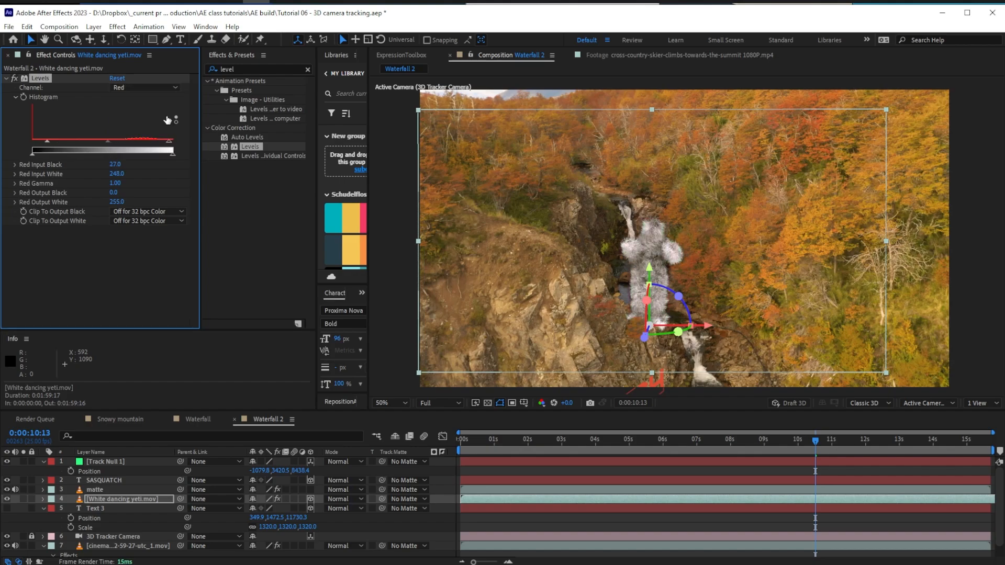
- Apply the Tritone effect to the yeti layer and set Blend With Original to about 69%
{"action": "key", "text": "ctrl+space"}
{"action": "type", "text": "tri"}
{"action": "key", "text": "Return"}
{"action": "left_click_drag", "start_coordinate": [114, 268], "coordinate": [153, 270]}
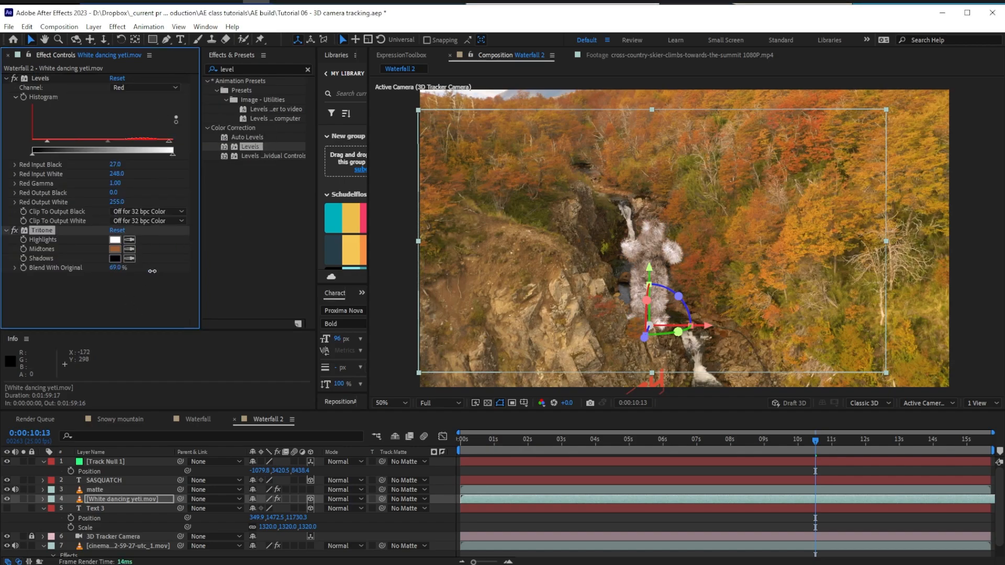
- Refine the yeti's RGB Levels to input black 89, gamma 0.76 and output black 15.3
{"action": "left_click_drag", "start_coordinate": [545, 441], "coordinate": [809, 474]}
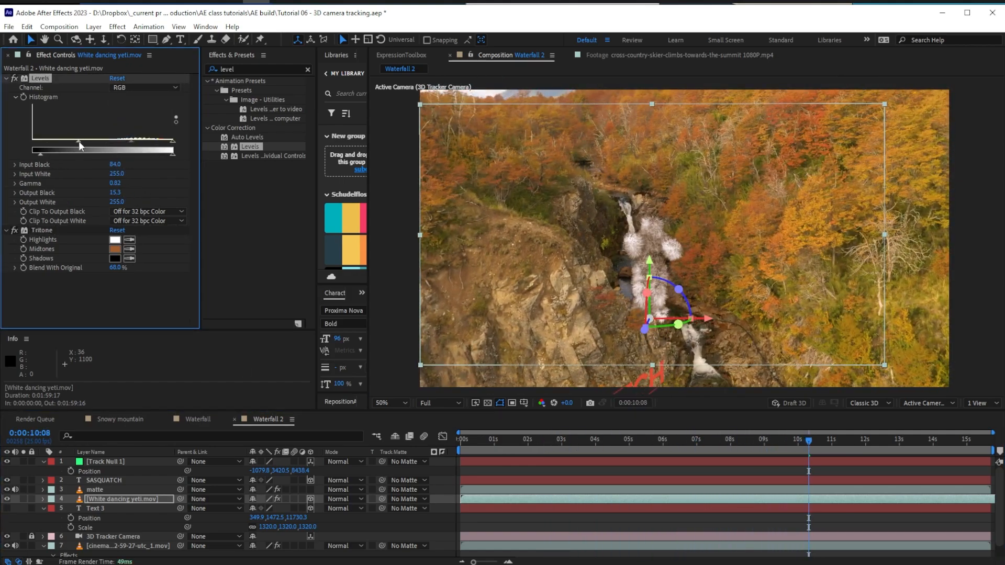
{"action": "left_click_drag", "start_coordinate": [80, 145], "coordinate": [135, 141]}
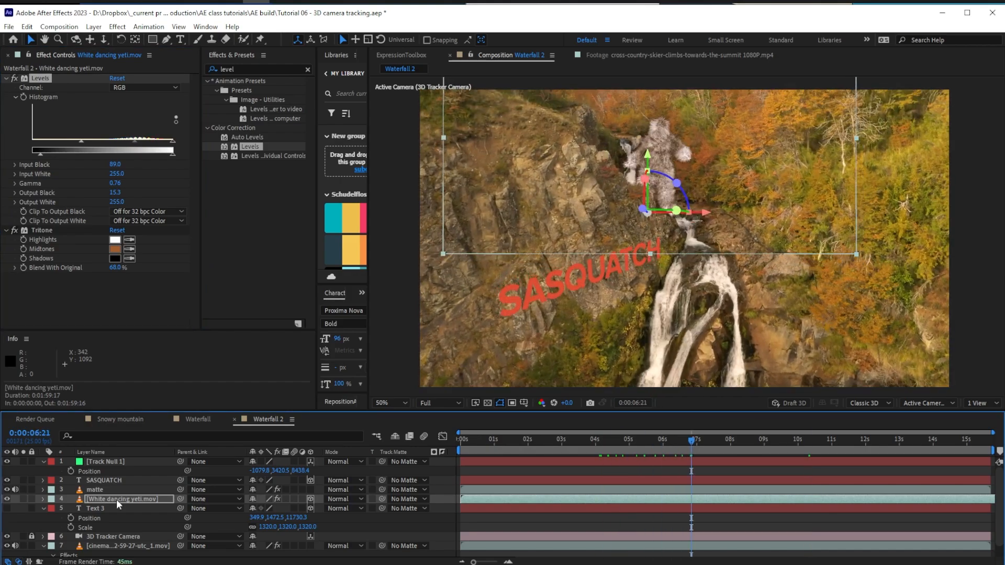
{"action": "left_click", "coordinate": [116, 500]}
- Collapse Text 3's properties and send the Track Null 1 layer to the bottom of the layer stack
{"action": "left_click", "coordinate": [44, 508]}
{"action": "left_click", "coordinate": [104, 463]}
{"action": "key", "text": "ctrl+shift+["}
{"action": "left_click_drag", "start_coordinate": [685, 441], "coordinate": [651, 449]}
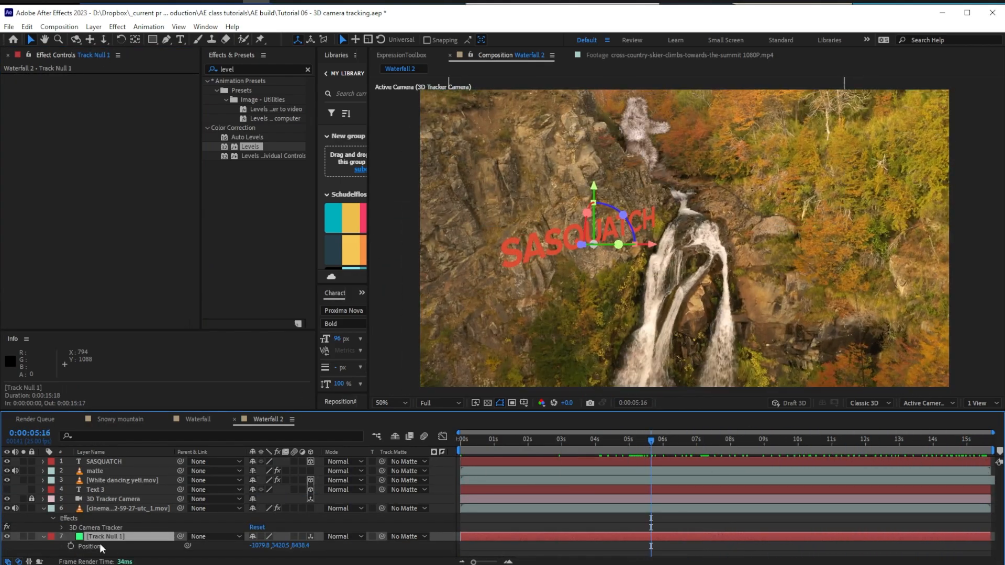
- Change the Waterfall 2 composition's 3D renderer to Cinema 4D
{"action": "key", "text": "ctrl+k"}
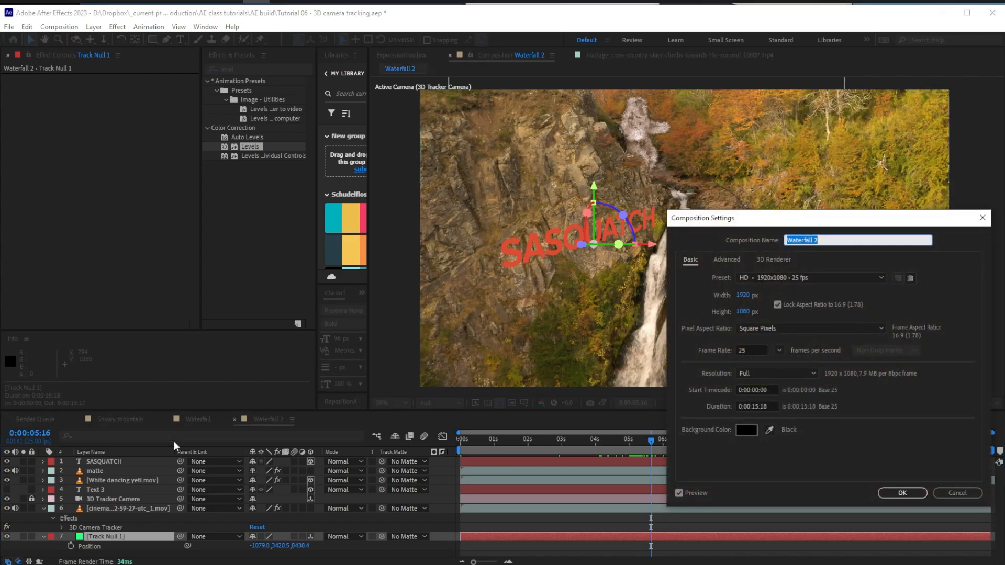
{"action": "left_click_drag", "start_coordinate": [770, 220], "coordinate": [513, 232]}
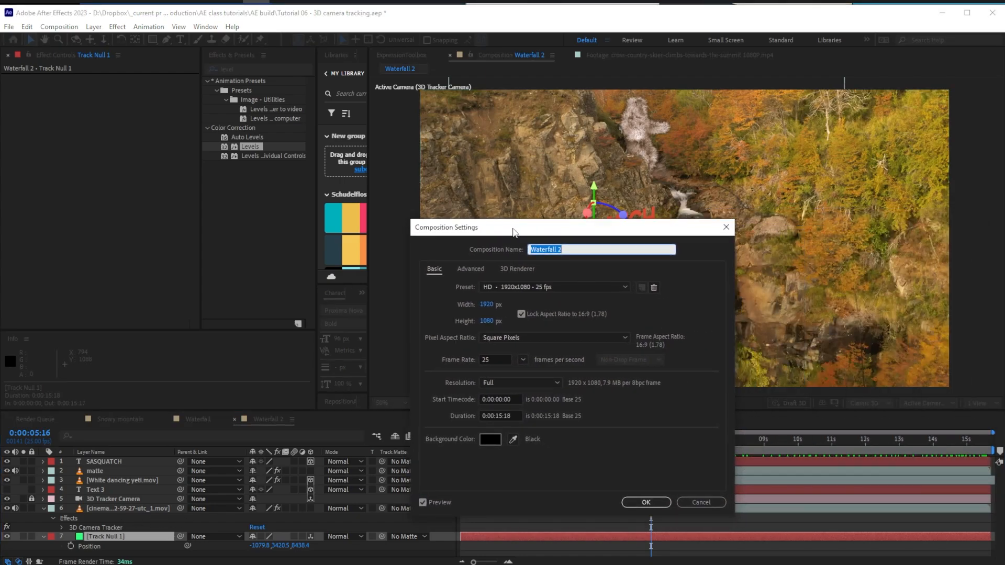
{"action": "left_click", "coordinate": [506, 268]}
{"action": "left_click", "coordinate": [504, 340]}
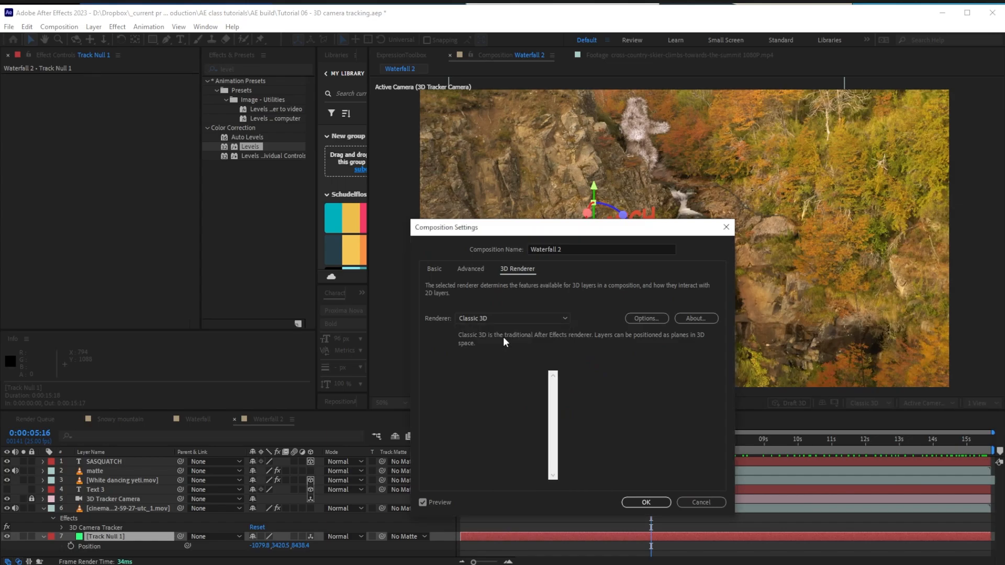
{"action": "left_click", "coordinate": [645, 503]}
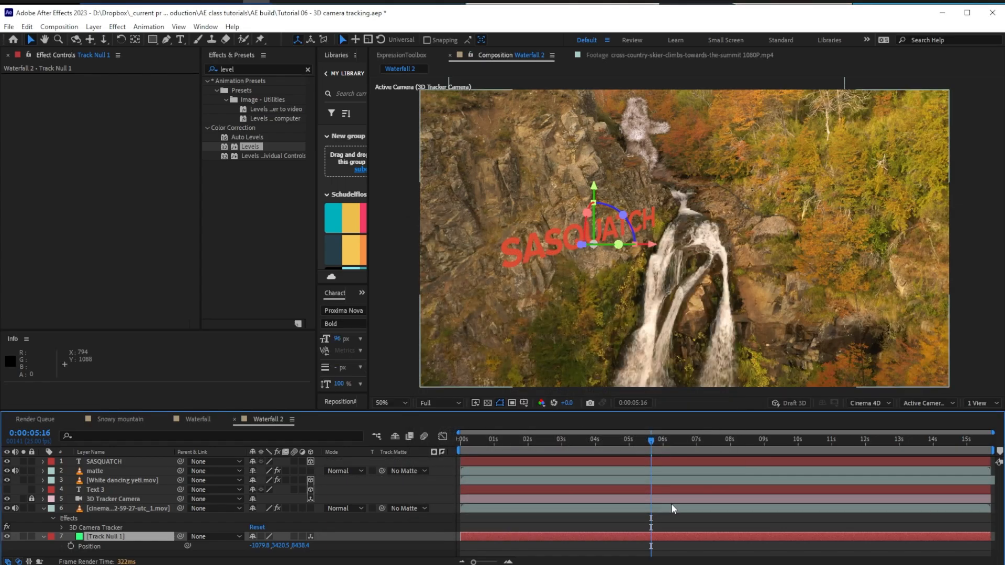
- Set the SASQUATCH text's extrusion depth first to 15, and increase it to 20
{"action": "left_click", "coordinate": [259, 450]}
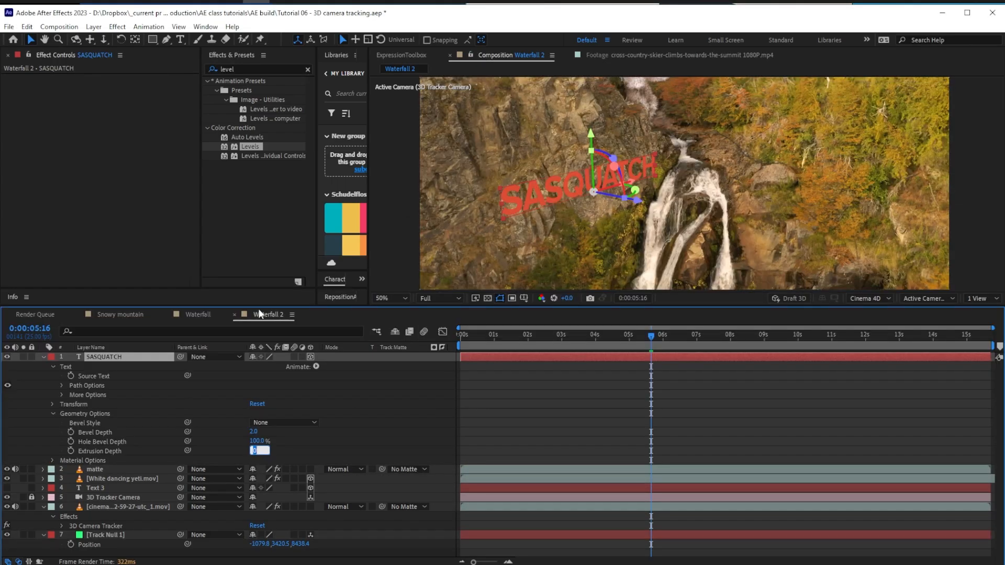
{"action": "type", "text": "15"}
{"action": "key", "text": "Return"}
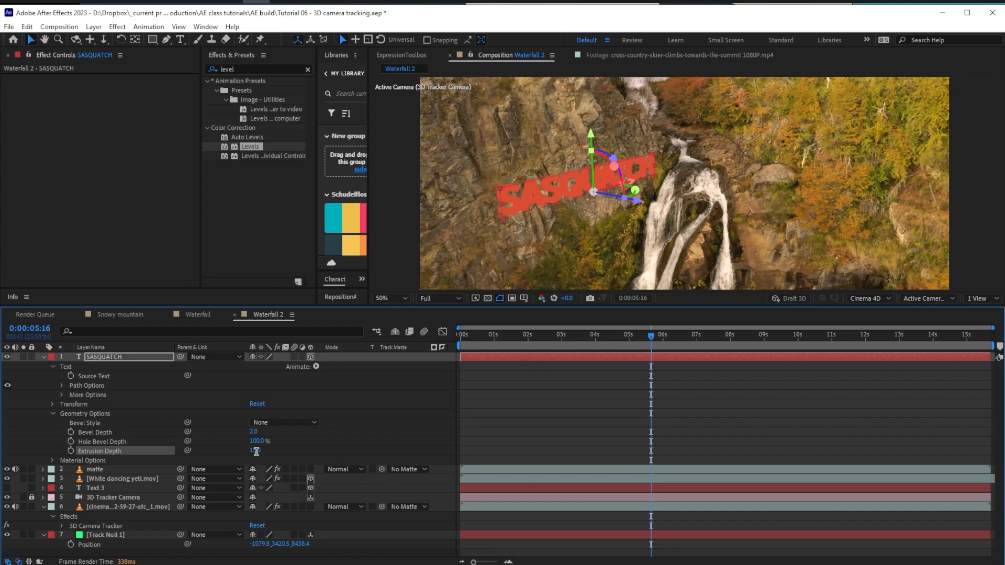
{"action": "type", "text": "20"}
{"action": "key", "text": "Return"}
- Add an RGB Side Color animator to the SASQUATCH text and sample the dark blue library swatch as its color
{"action": "left_click", "coordinate": [316, 367]}
{"action": "mouse_move", "coordinate": [354, 478]}
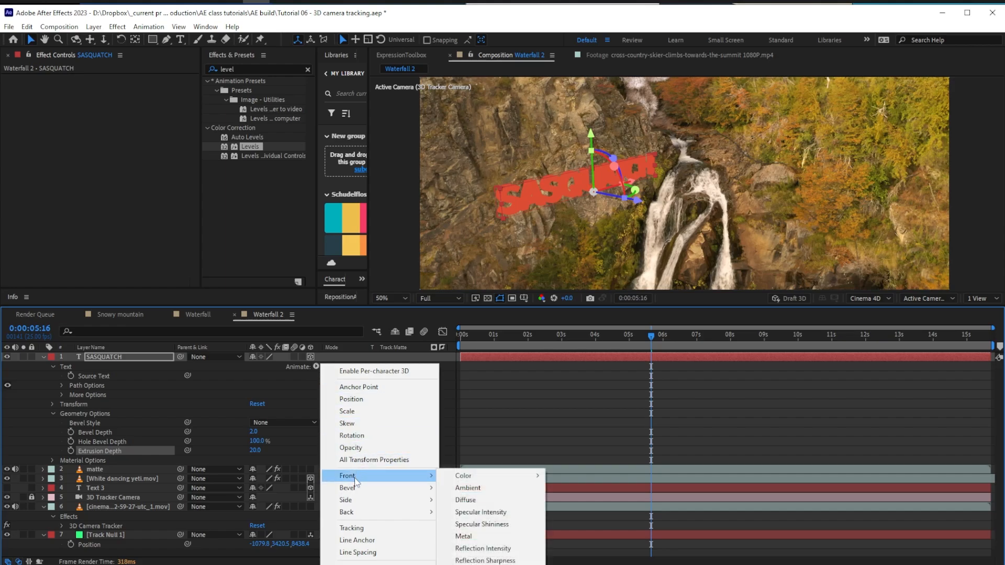
{"action": "mouse_move", "coordinate": [395, 502]}
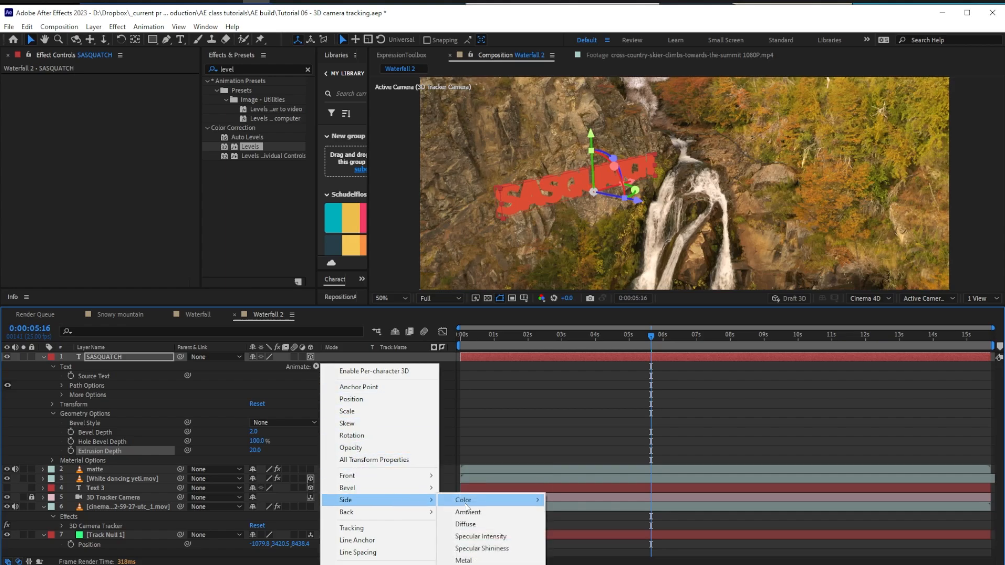
{"action": "mouse_move", "coordinate": [468, 501]}
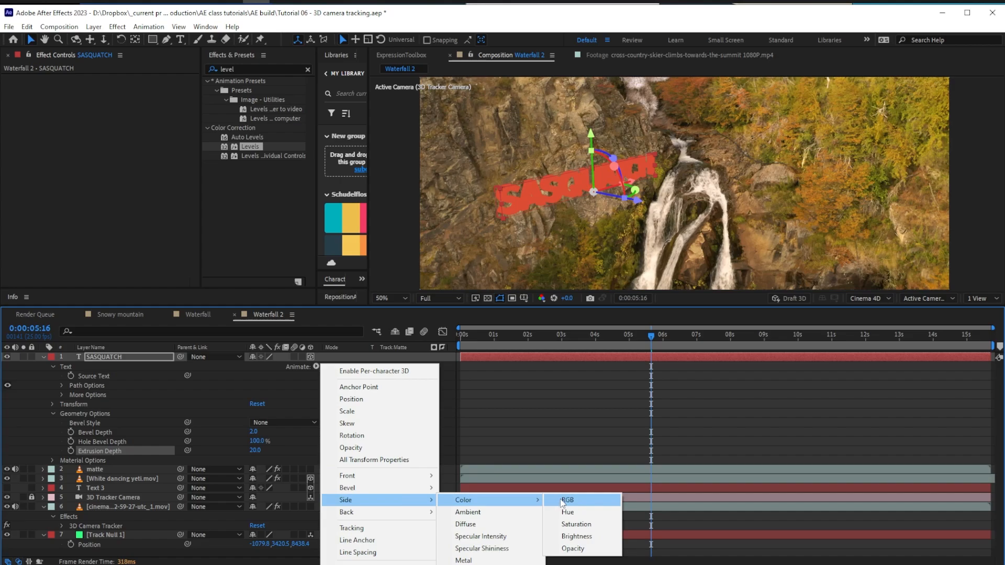
{"action": "left_click", "coordinate": [563, 501]}
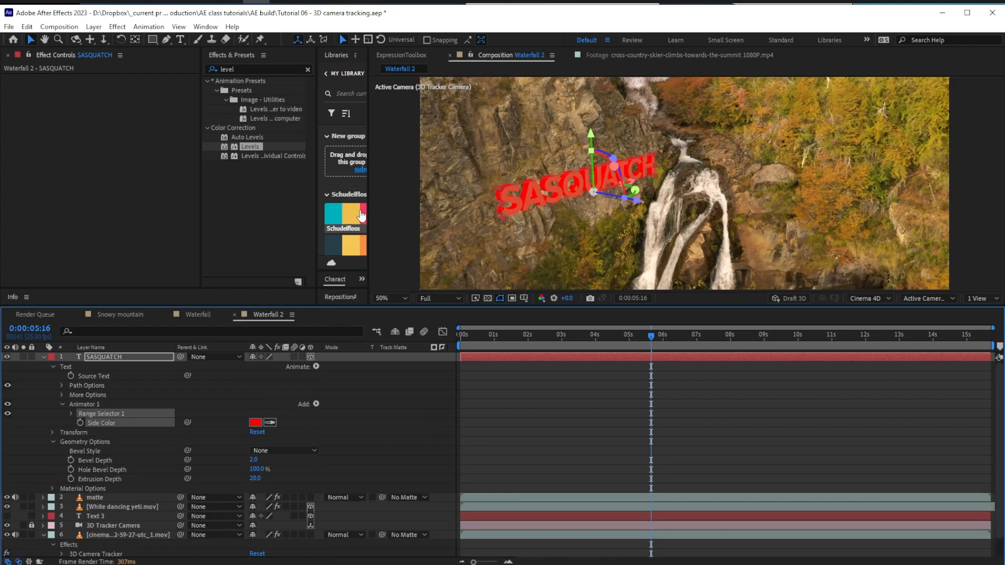
{"action": "left_click", "coordinate": [314, 159]}
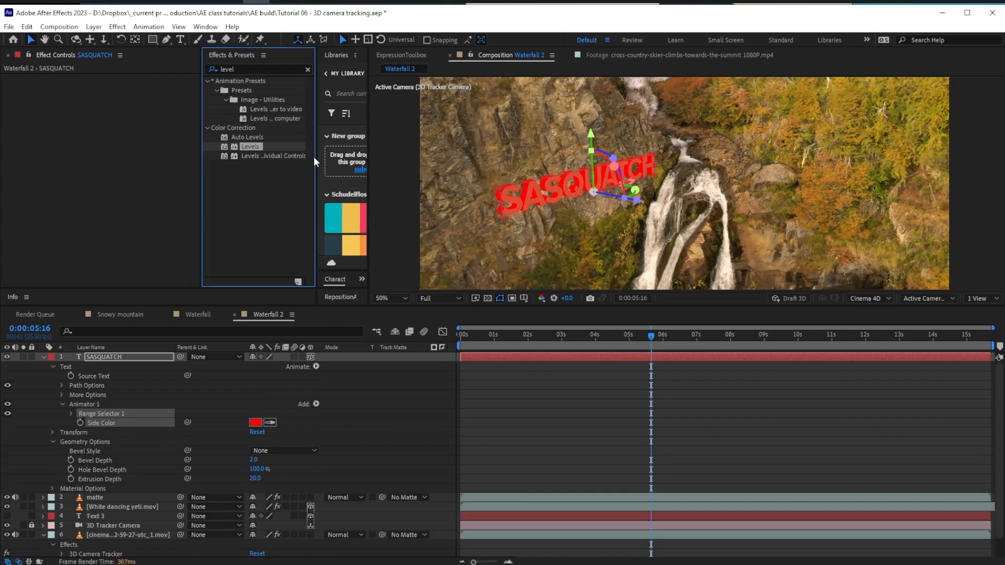
{"action": "left_click", "coordinate": [273, 422]}
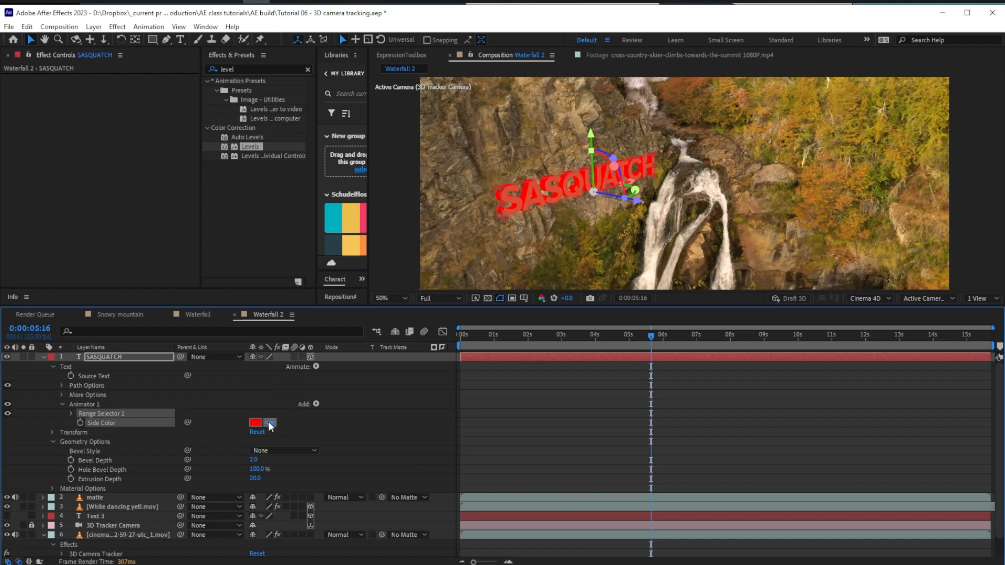
{"action": "left_click", "coordinate": [335, 247]}
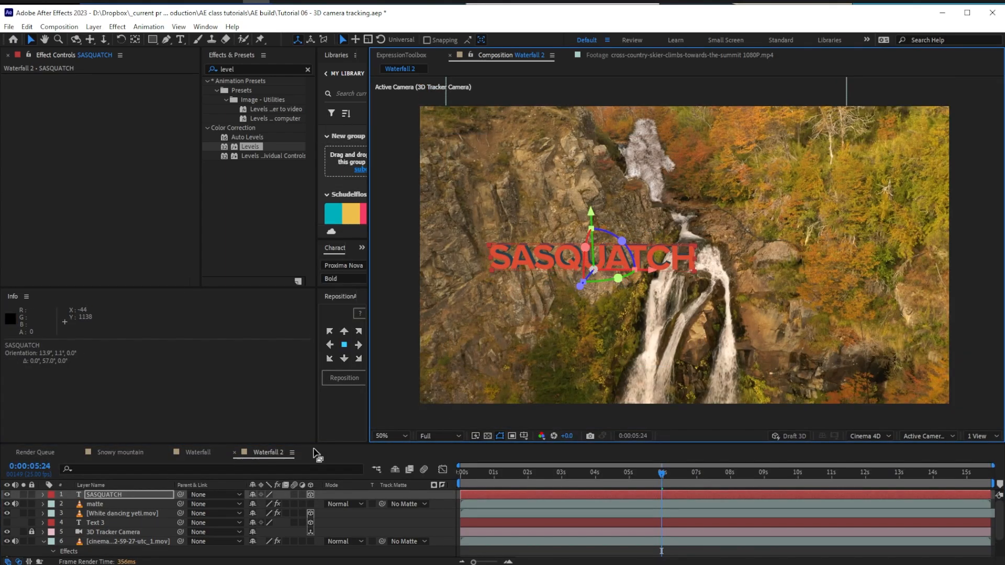
- Create a null from a 3D Camera Tracker point on the waterfall and copy its position to the SASQUATCH text
{"action": "left_click", "coordinate": [113, 542]}
{"action": "left_click", "coordinate": [69, 551]}
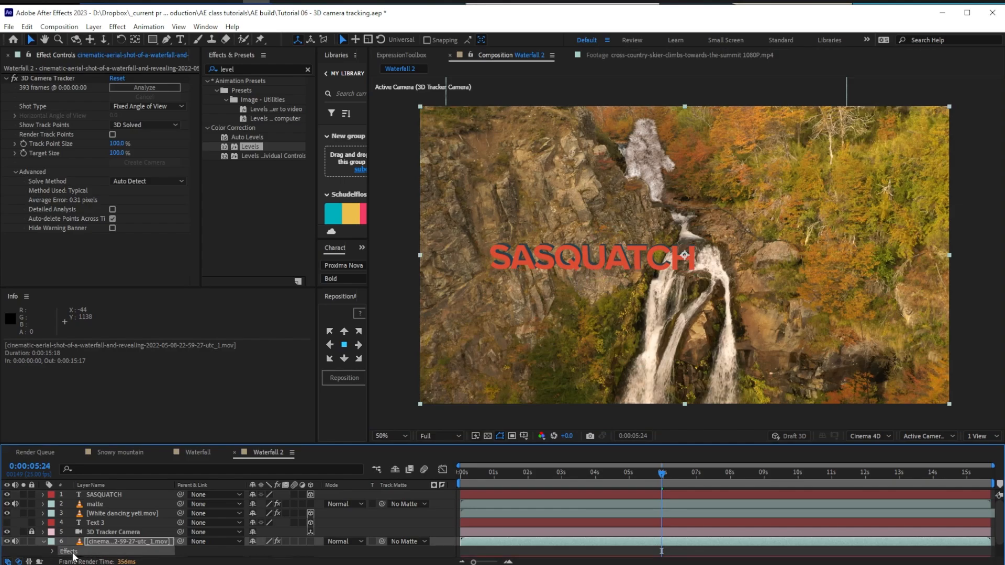
{"action": "left_click", "coordinate": [50, 77]}
{"action": "left_click", "coordinate": [683, 311]}
{"action": "right_click", "coordinate": [683, 310]}
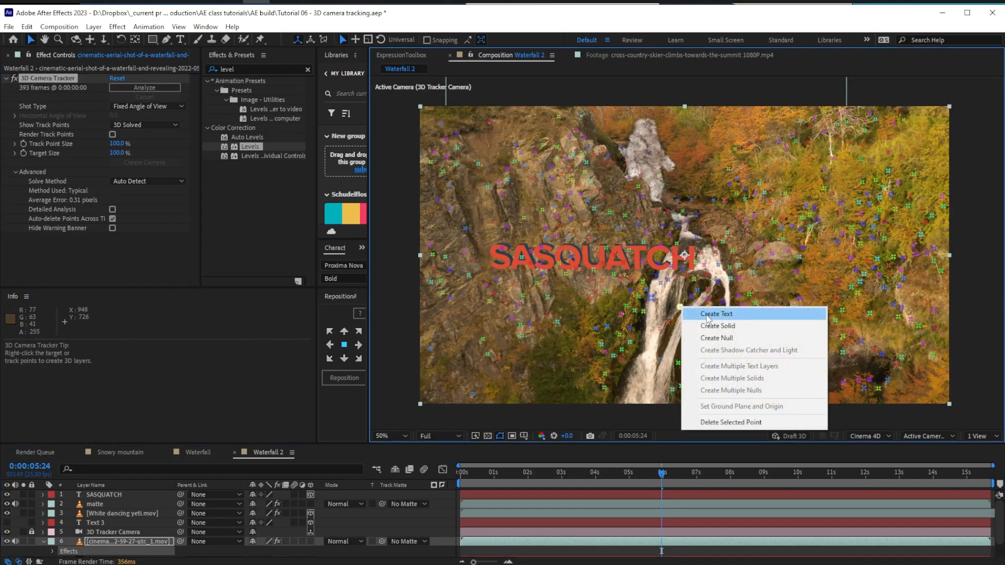
{"action": "left_click", "coordinate": [704, 339]}
{"action": "left_click", "coordinate": [111, 495]}
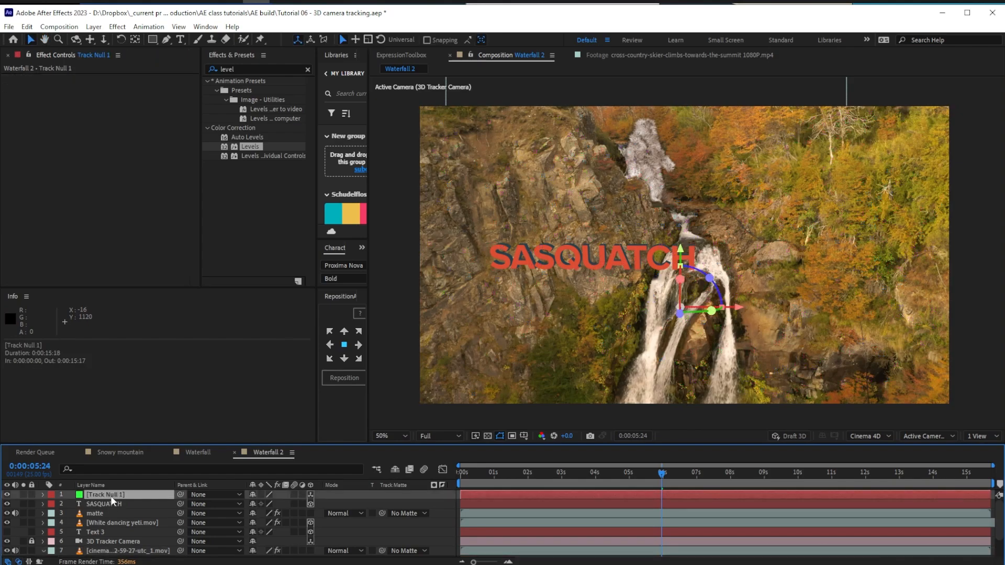
{"action": "key", "text": "p"}
{"action": "left_click", "coordinate": [108, 513]}
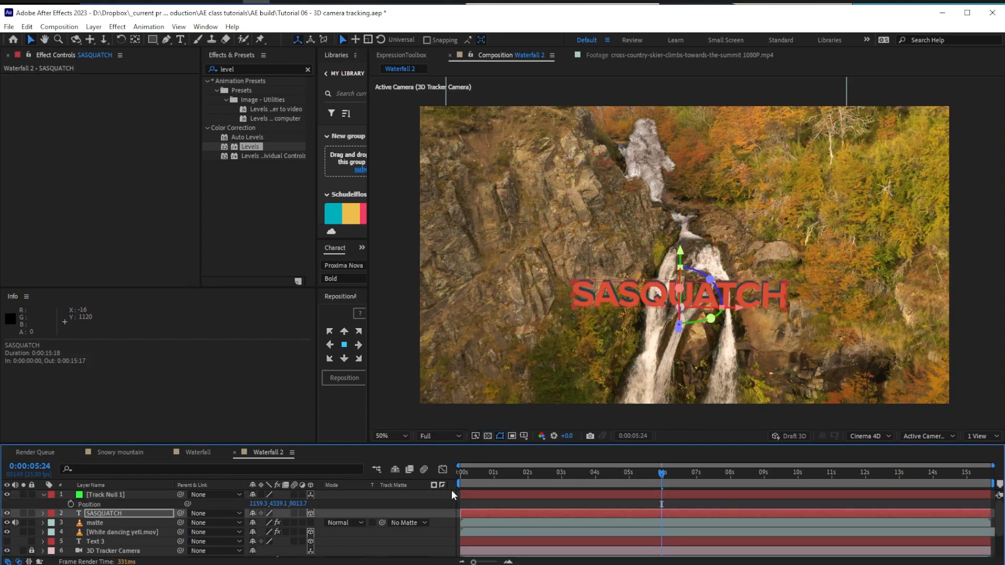
- Create another null at the composition's first frame from a camera track point midway down the waterfall
{"action": "left_click_drag", "start_coordinate": [477, 474], "coordinate": [323, 479]}
{"action": "left_click", "coordinate": [546, 504]}
{"action": "left_click_drag", "start_coordinate": [532, 474], "coordinate": [433, 509]}
{"action": "scroll", "coordinate": [117, 549], "scroll_direction": "down", "scroll_amount": 3}
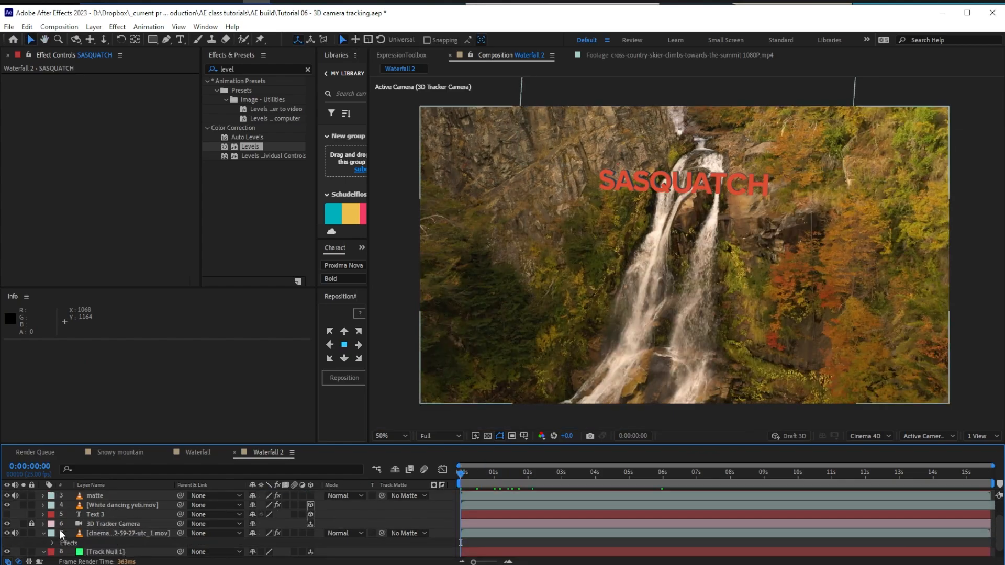
{"action": "left_click", "coordinate": [118, 533]}
{"action": "left_click", "coordinate": [65, 78]}
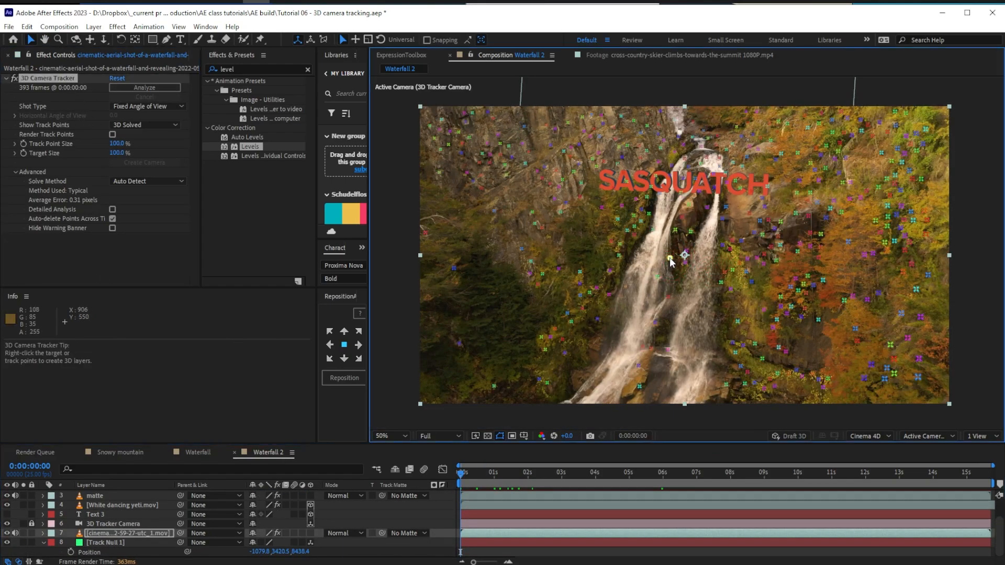
{"action": "right_click", "coordinate": [676, 261]}
{"action": "left_click", "coordinate": [691, 281]}
- Copy the new null's position to the SASQUATCH text and delete the two track nulls above it
{"action": "key", "text": "p"}
{"action": "left_click", "coordinate": [97, 504]}
{"action": "key", "text": "ctrl+c"}
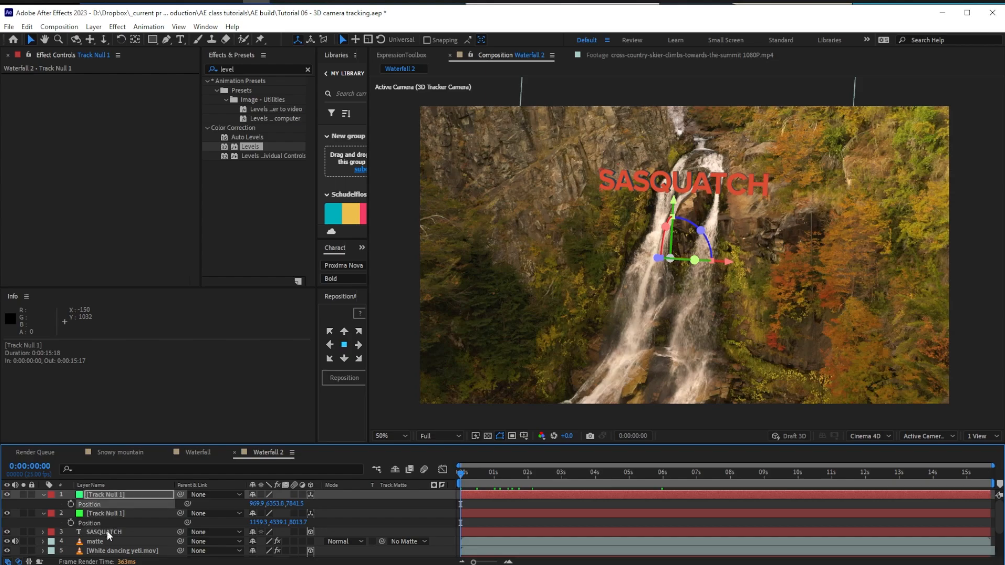
{"action": "left_click", "coordinate": [108, 532]}
{"action": "key", "text": "ctrl+v"}
{"action": "left_click", "coordinate": [117, 514]}
{"action": "left_click", "coordinate": [113, 494], "text": "shift"}
{"action": "key", "text": "Delete"}
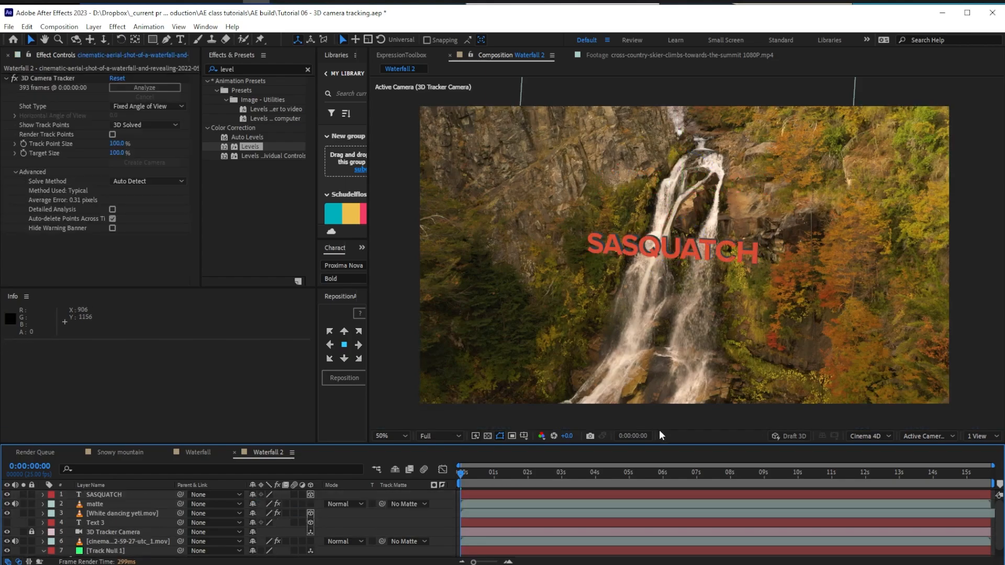
- Delete the hidden Text 3 layer from Waterfall 2
{"action": "left_click", "coordinate": [503, 475]}
{"action": "left_click", "coordinate": [545, 475]}
{"action": "left_click_drag", "start_coordinate": [546, 475], "coordinate": [120, 504]}
{"action": "left_click", "coordinate": [117, 520]}
{"action": "key", "text": "Delete"}
- Unlock the 3D Tracker Camera layer and move it to the top of the layer stack
{"action": "left_click", "coordinate": [105, 494]}
{"action": "left_click", "coordinate": [89, 522], "text": "ctrl"}
{"action": "key", "text": "F2"}
{"action": "left_click", "coordinate": [125, 493], "text": "ctrl"}
{"action": "left_click", "coordinate": [136, 495]}
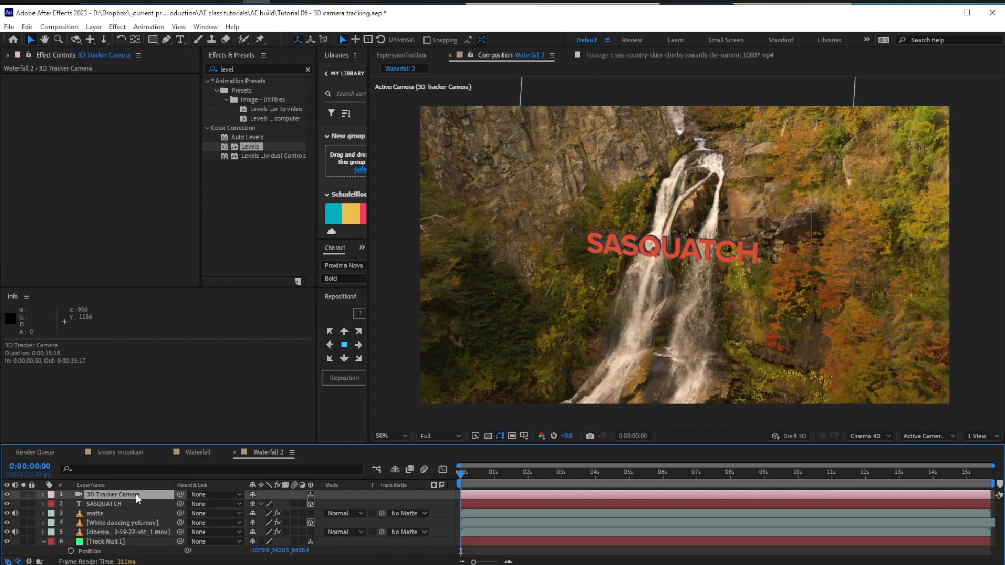
- Duplicate the 3D Tracker Camera and pre-compose both cameras with the SASQUATCH text as "Sasquatch text precomp"
{"action": "key", "text": "ctrl+d"}
{"action": "left_click", "coordinate": [125, 511], "text": "shift"}
{"action": "key", "text": "ctrl+shift+c"}
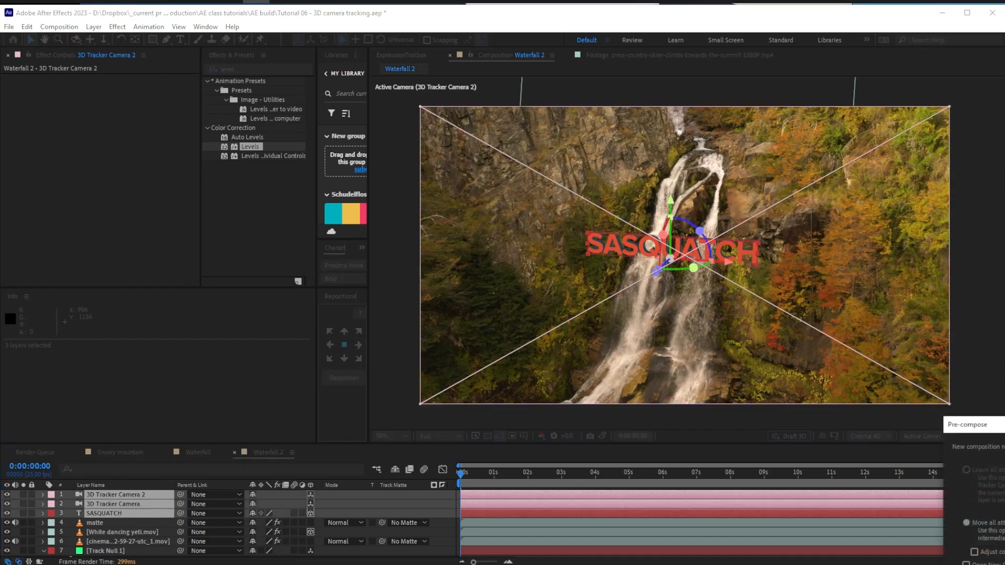
{"action": "type", "text": "Sasquatch text "}
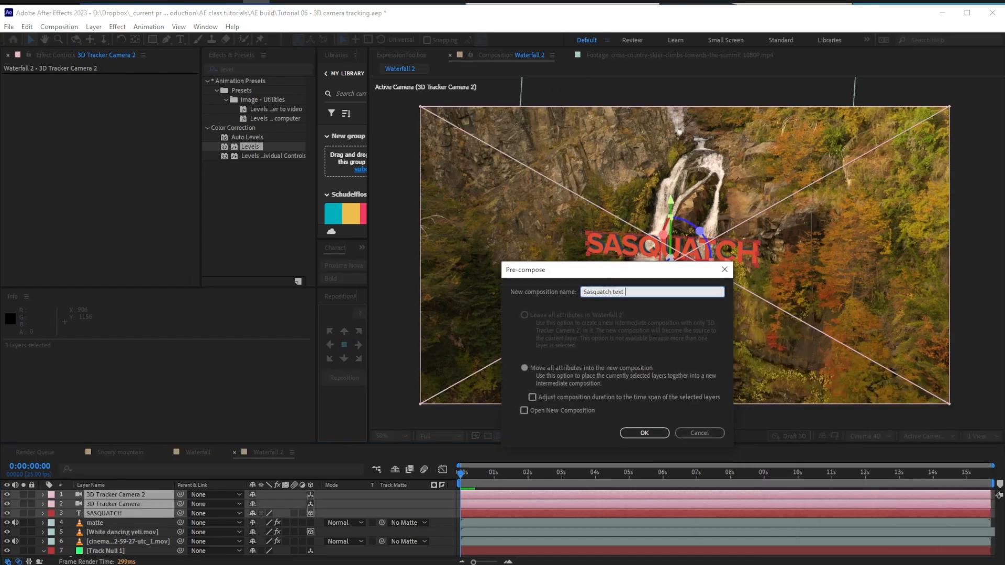
{"action": "type", "text": "precomp"}
{"action": "key", "text": "Return"}
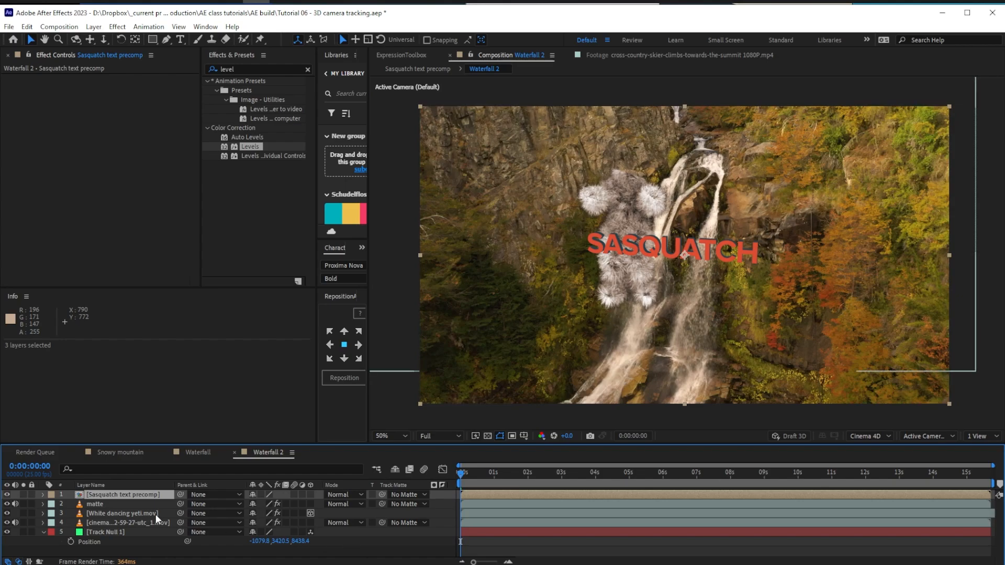
- Move 3D Tracker Camera 2 from the precomp back into Waterfall 2 and preview the text's alignment around four seconds
{"action": "double_click", "coordinate": [137, 494]}
{"action": "left_click", "coordinate": [137, 497]}
{"action": "key", "text": "ctrl+x"}
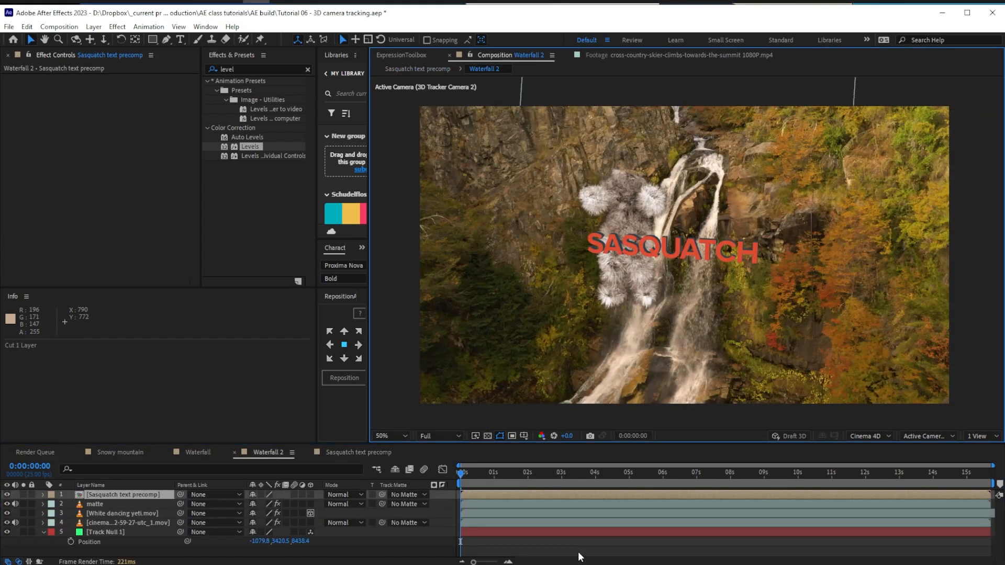
{"action": "key", "text": "ctrl+v"}
{"action": "left_click", "coordinate": [623, 474]}
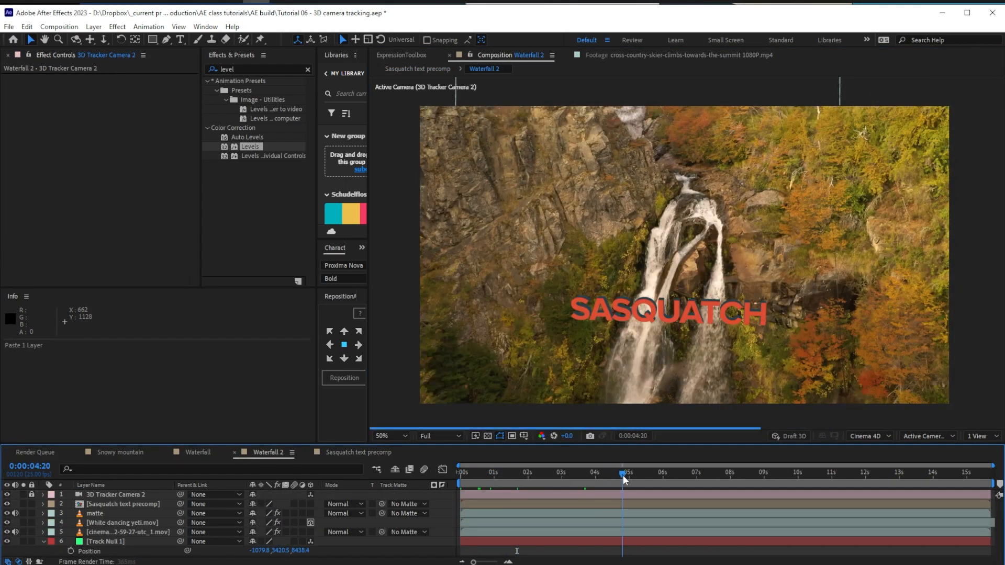
{"action": "left_click_drag", "start_coordinate": [623, 476], "coordinate": [598, 487]}
- Change the Waterfall 2 composition's 3D renderer back to Classic 3D
{"action": "key", "text": "ctrl+k"}
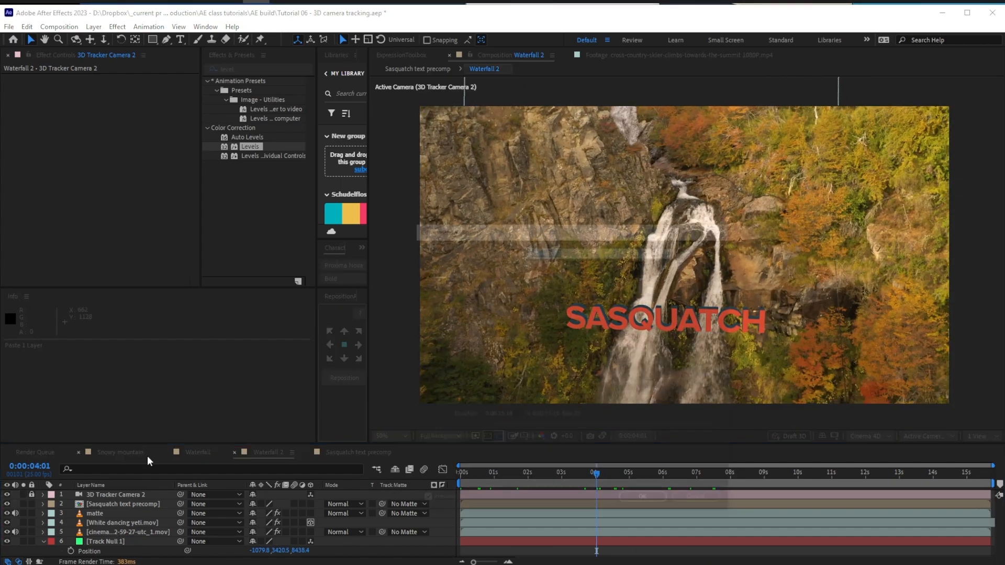
{"action": "left_click", "coordinate": [518, 269]}
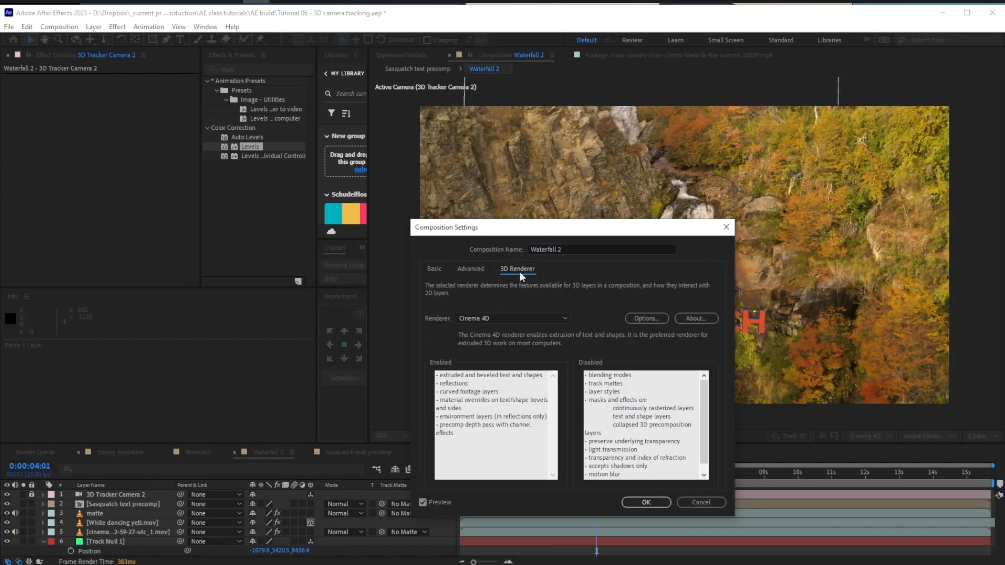
{"action": "left_click", "coordinate": [491, 319]}
{"action": "left_click", "coordinate": [491, 330]}
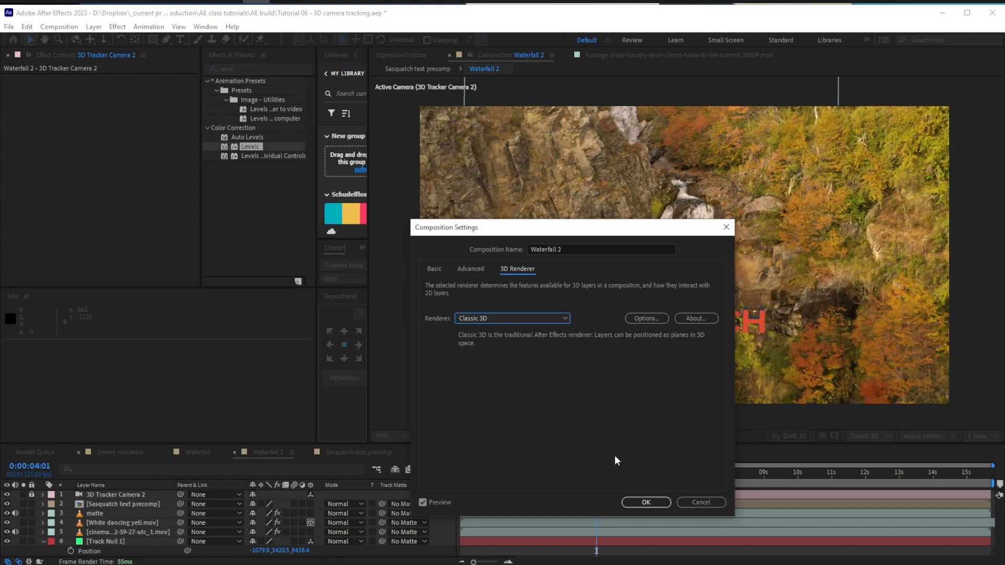
{"action": "left_click", "coordinate": [646, 502]}
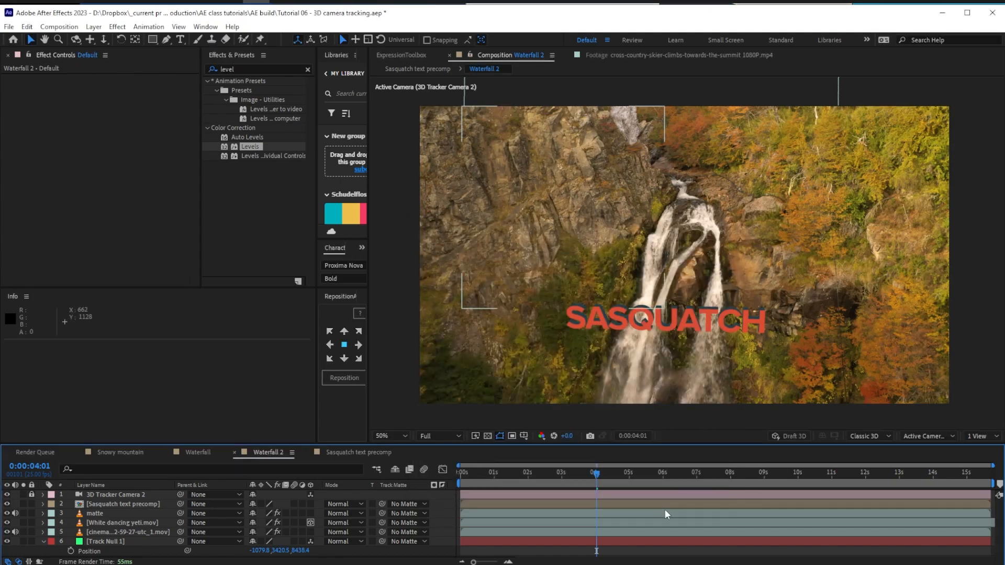
- Open Sasquatch text precomp and check which 3D renderer it uses
{"action": "left_click", "coordinate": [369, 454]}
{"action": "key", "text": "ctrl+k"}
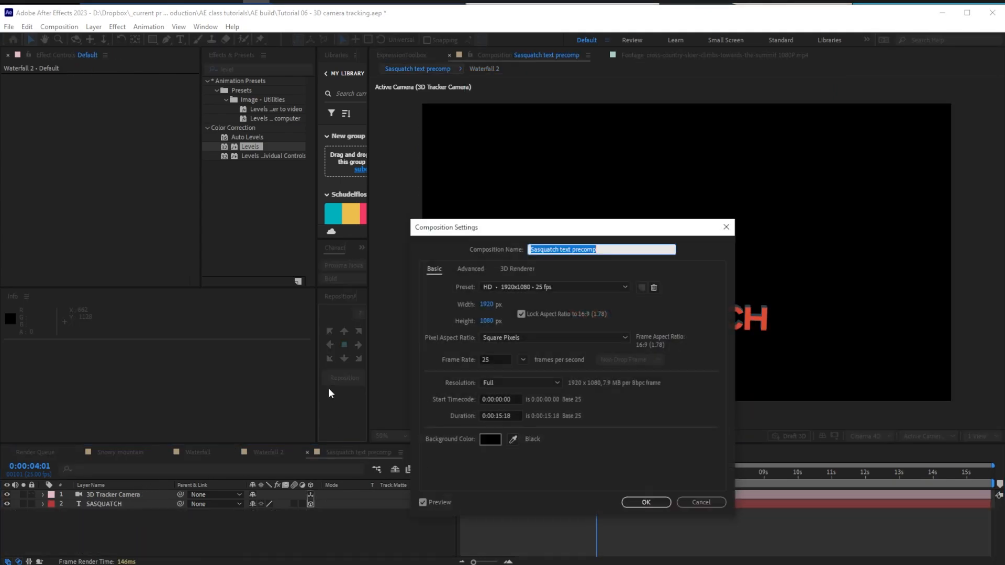
{"action": "left_click", "coordinate": [511, 272]}
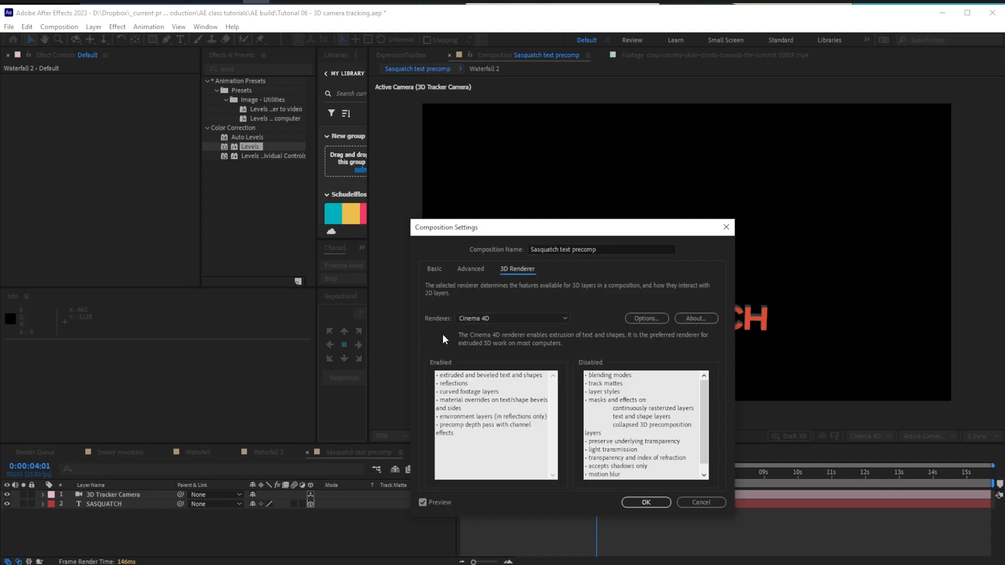
{"action": "left_click", "coordinate": [647, 503]}
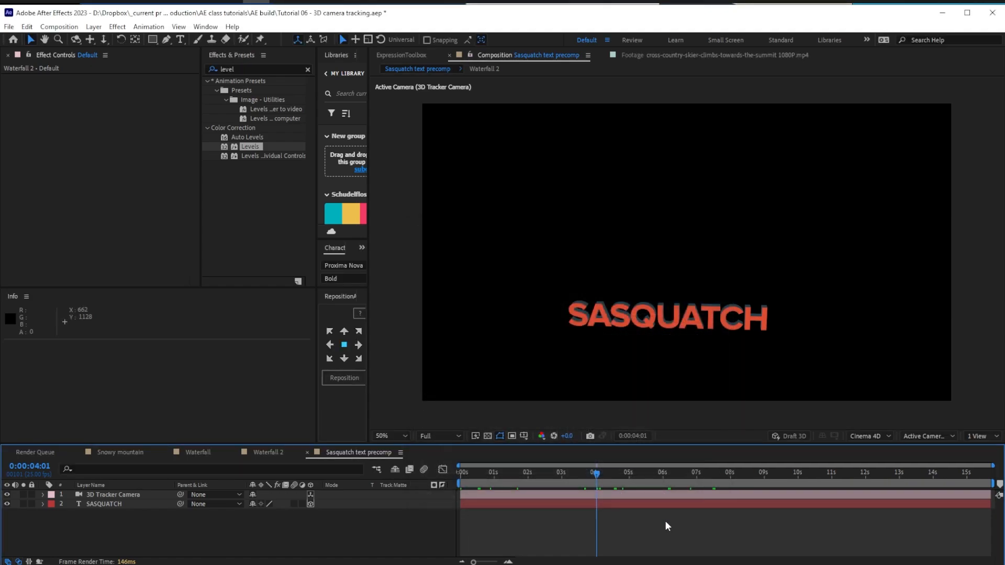
- Copy the SASQUATCH text layer from the precomp into Waterfall 2, place it below the Sasquatch text precomp layer, and show the precomp
{"action": "left_click", "coordinate": [125, 504]}
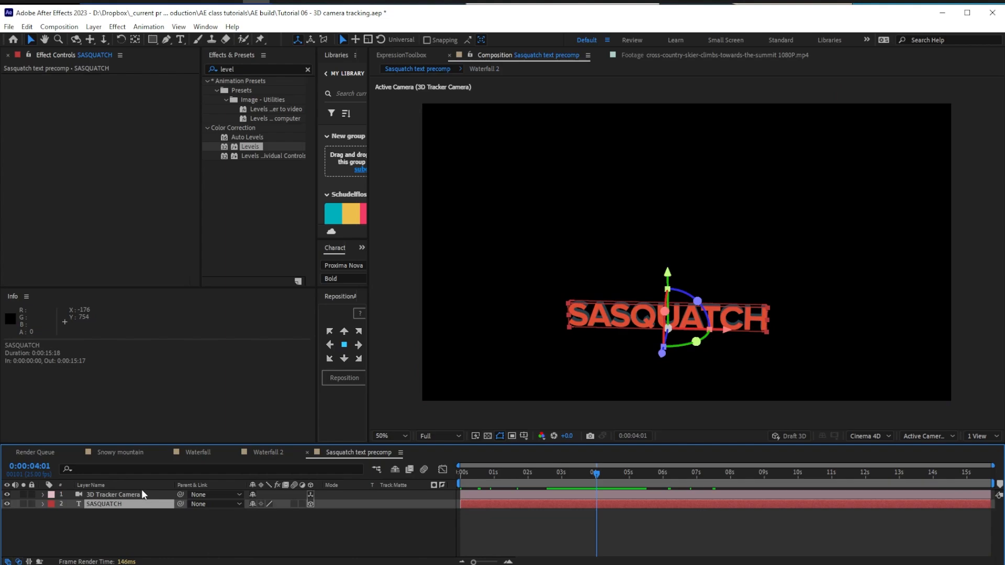
{"action": "key", "text": "Tab"}
{"action": "left_click", "coordinate": [401, 547]}
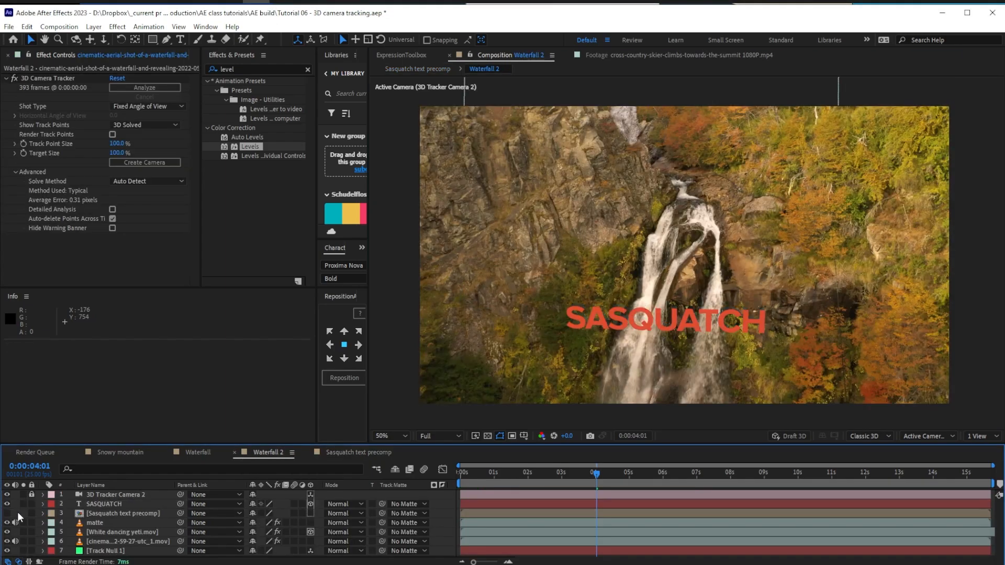
{"action": "left_click_drag", "start_coordinate": [115, 504], "coordinate": [107, 517]}
{"action": "left_click", "coordinate": [7, 504]}
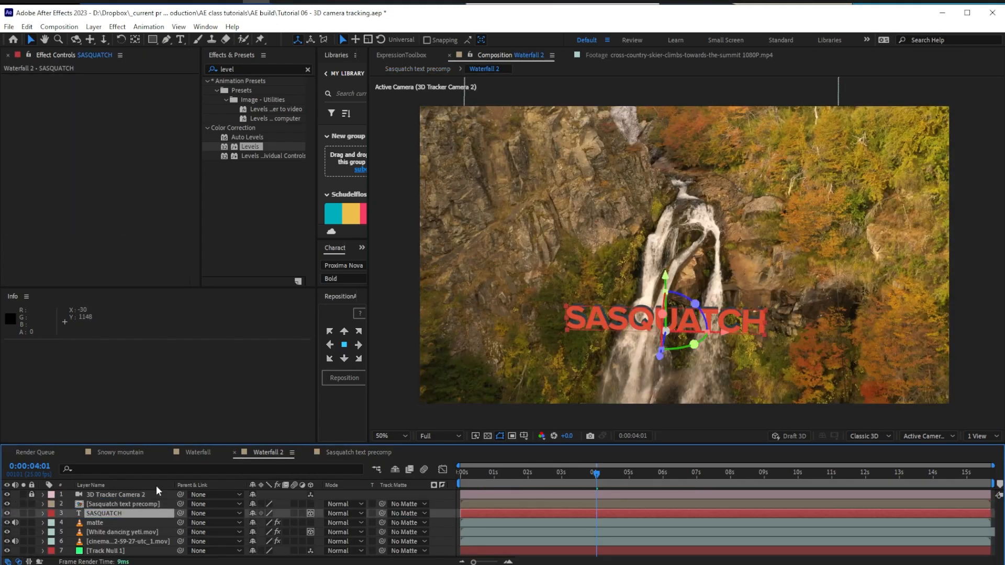
- Fill the copied SASQUATCH text layer with the dark blue-grey Schudelfloss library swatch and hide the Sasquatch text precomp
{"action": "left_click_drag", "start_coordinate": [368, 231], "coordinate": [392, 232]}
{"action": "left_click_drag", "start_coordinate": [318, 205], "coordinate": [236, 206]}
{"action": "left_click", "coordinate": [314, 266]}
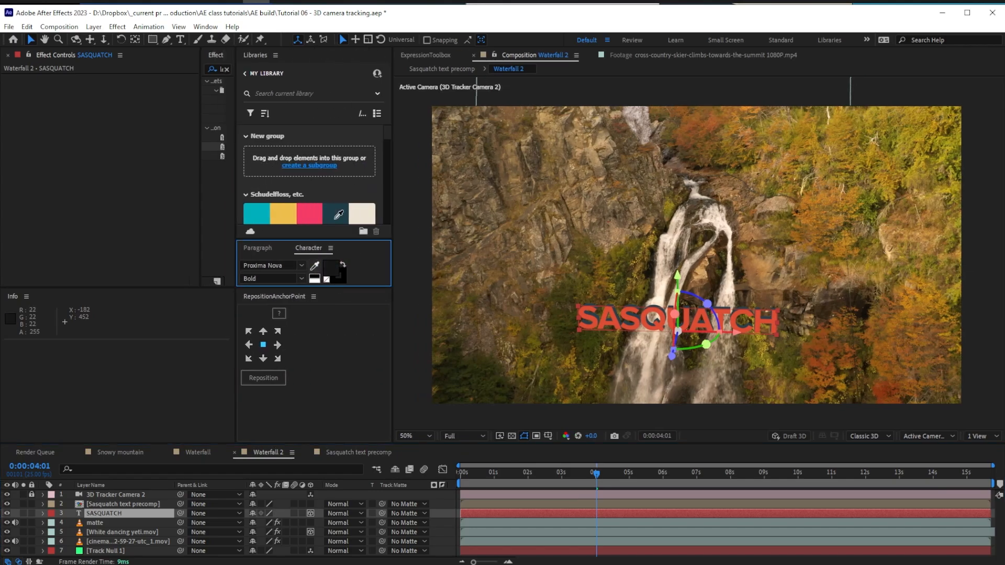
{"action": "left_click", "coordinate": [334, 217]}
{"action": "left_click", "coordinate": [112, 514]}
{"action": "left_click", "coordinate": [23, 513]}
{"action": "left_click", "coordinate": [23, 513]}
{"action": "left_click", "coordinate": [7, 504]}
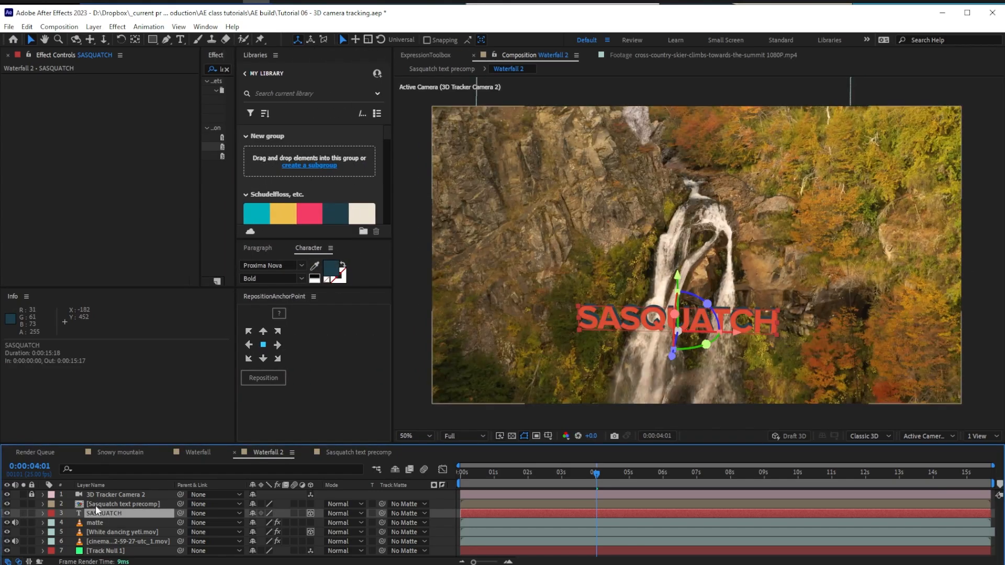
- Apply a Displacement Map effect to the SASQUATCH layer, using the cinematic waterfall footage on layer 6 as its map layer
{"action": "key", "text": "ctrl+space"}
{"action": "type", "text": "disp"}
{"action": "left_click", "coordinate": [353, 363]}
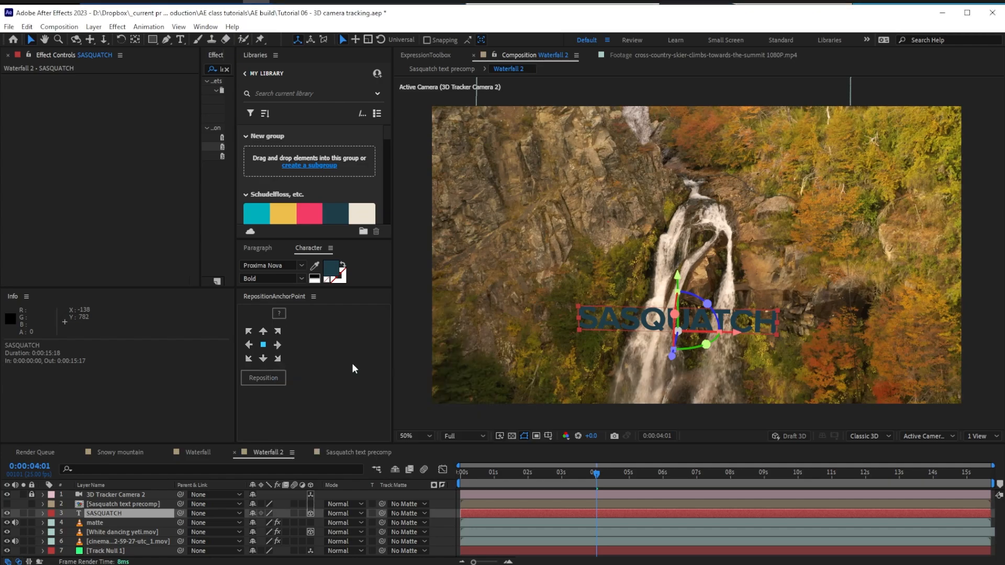
{"action": "left_click", "coordinate": [139, 88]}
{"action": "left_click", "coordinate": [174, 163]}
- Set both horizontal and vertical displacement to use Luminance, with a maximum horizontal displacement of 12 and a maximum vertical displacement of 1
{"action": "left_click", "coordinate": [157, 96]}
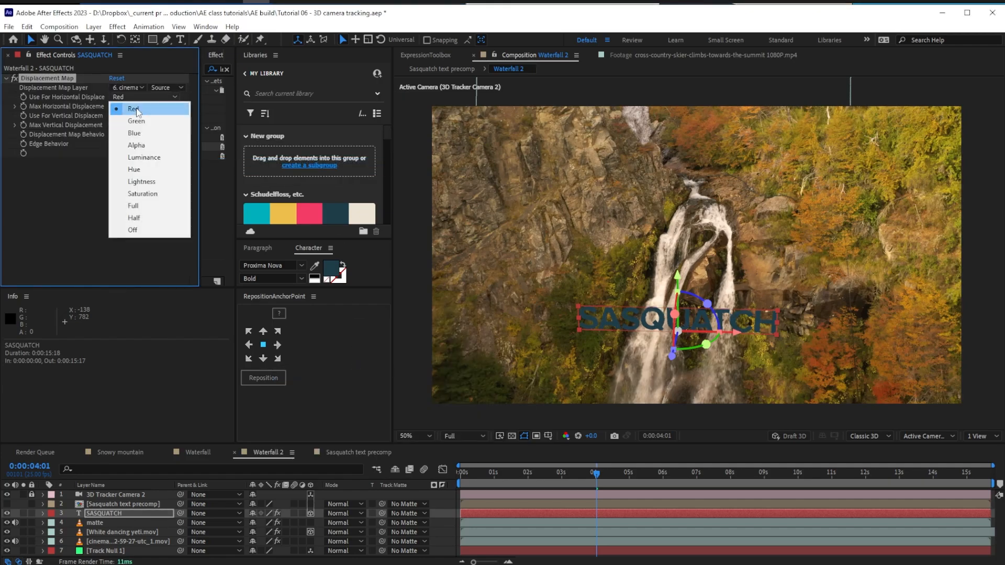
{"action": "left_click", "coordinate": [144, 154]}
{"action": "left_click", "coordinate": [142, 116]}
{"action": "left_click", "coordinate": [154, 174]}
{"action": "left_click_drag", "start_coordinate": [112, 106], "coordinate": [112, 127]}
- Change the displaced SASQUATCH text's fill to black, nudge it upward, and apply a Gaussian Blur with 13.3 blurriness
{"action": "left_click", "coordinate": [315, 278]}
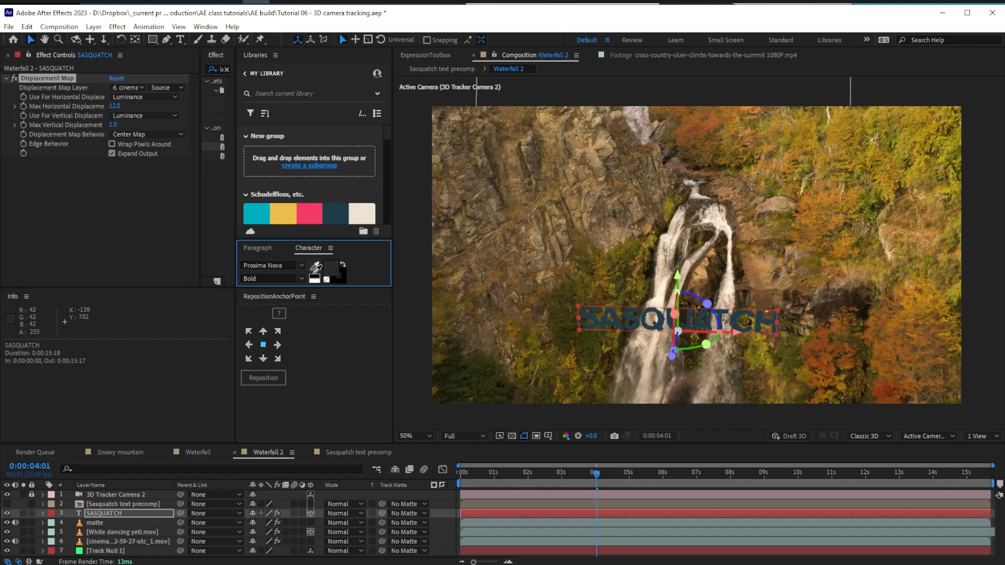
{"action": "left_click_drag", "start_coordinate": [679, 276], "coordinate": [679, 275]}
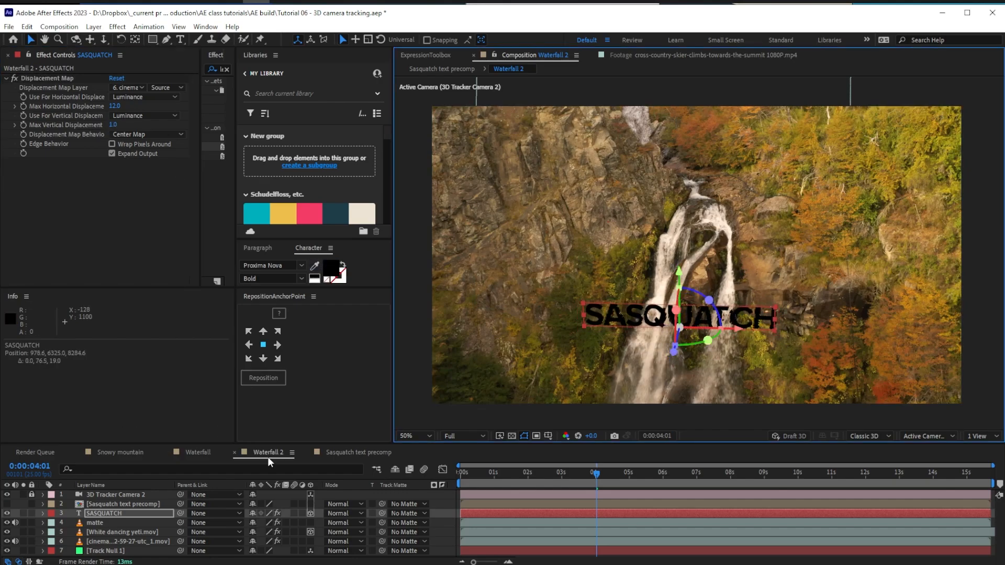
{"action": "key", "text": "ctrl+space"}
{"action": "type", "text": "gauss"}
{"action": "left_click", "coordinate": [204, 485]}
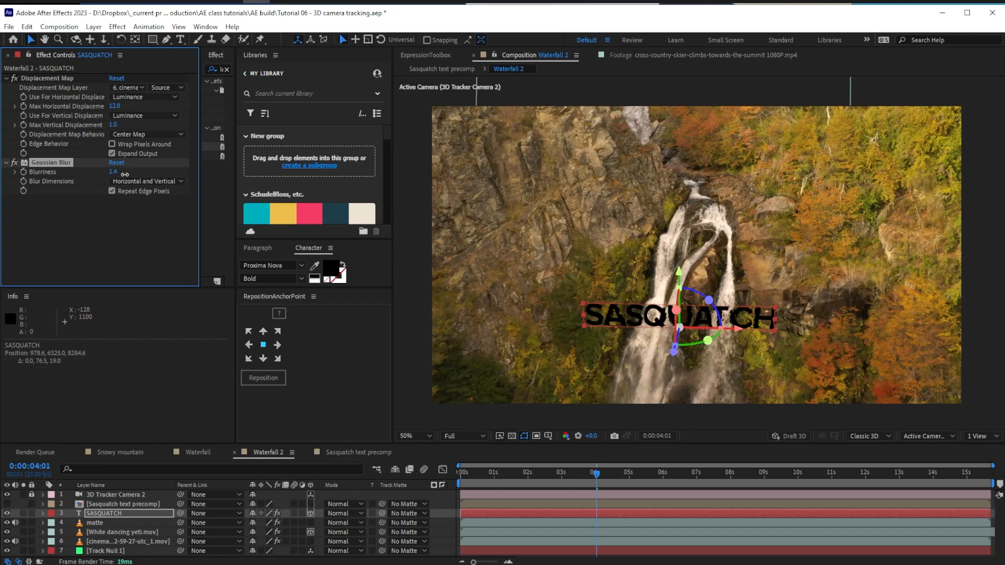
{"action": "left_click_drag", "start_coordinate": [137, 174], "coordinate": [179, 172]}
- Set the black SASQUATCH layer's opacity to 33% and move it to about 994, 6600.9, 9155.5 as a shadow behind the red text
{"action": "left_click", "coordinate": [155, 513]}
{"action": "key", "text": "t"}
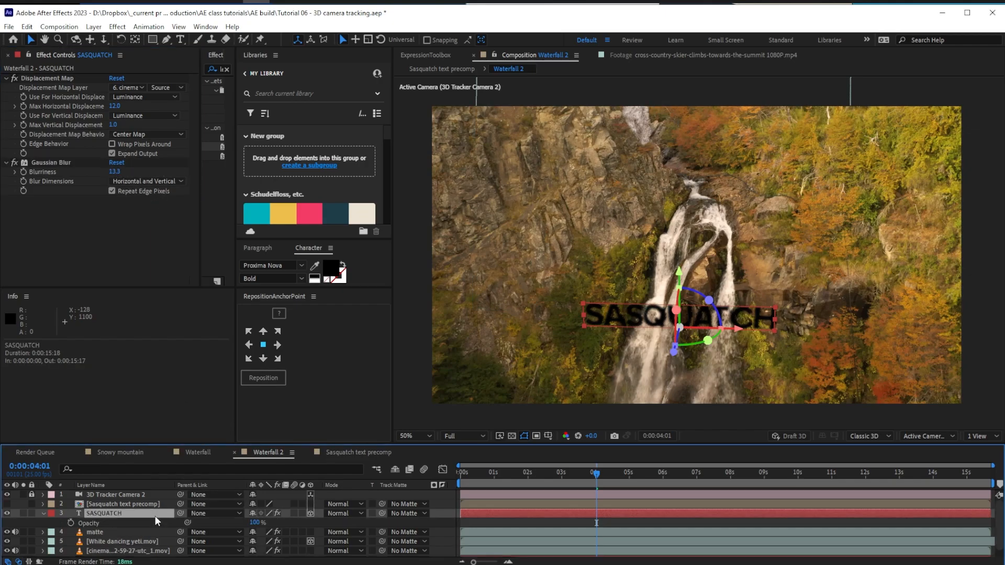
{"action": "left_click", "coordinate": [266, 522]}
{"action": "key", "text": "Return"}
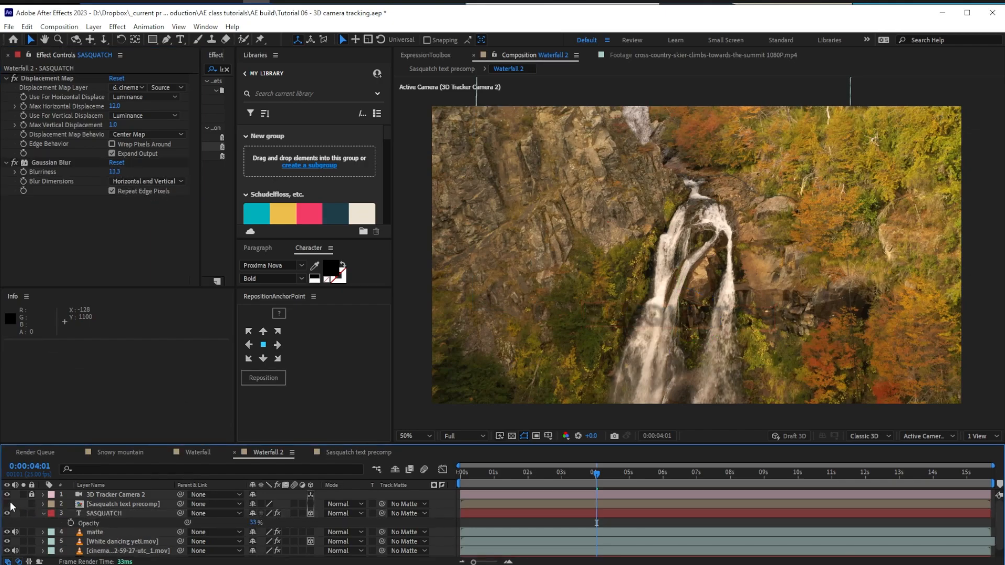
{"action": "left_click_drag", "start_coordinate": [679, 273], "coordinate": [681, 268]}
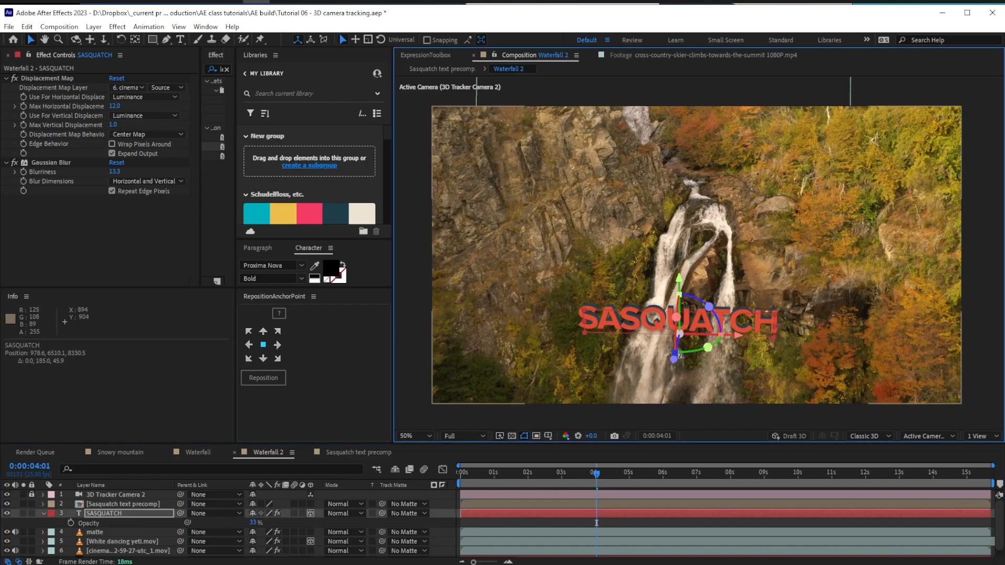
{"action": "left_click_drag", "start_coordinate": [675, 350], "coordinate": [681, 331]}
{"action": "left_click_drag", "start_coordinate": [683, 281], "coordinate": [682, 278]}
{"action": "left_click_drag", "start_coordinate": [596, 474], "coordinate": [638, 473]}
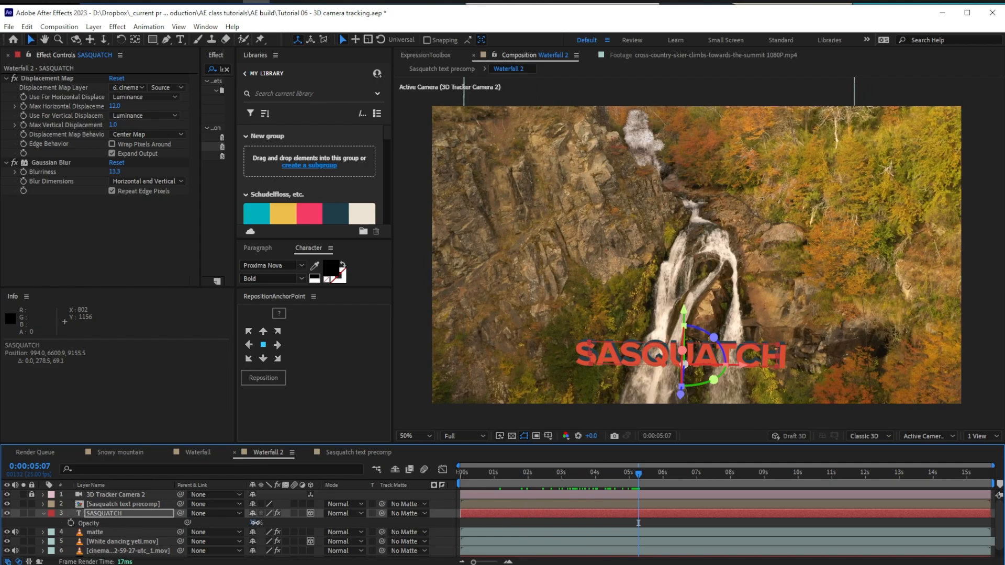
- Raise the shadow layer's opacity to 50% and toggle its visibility to compare the composite with and without it
{"action": "left_click_drag", "start_coordinate": [255, 523], "coordinate": [260, 520]}
{"action": "left_click_drag", "start_coordinate": [664, 477], "coordinate": [532, 480]}
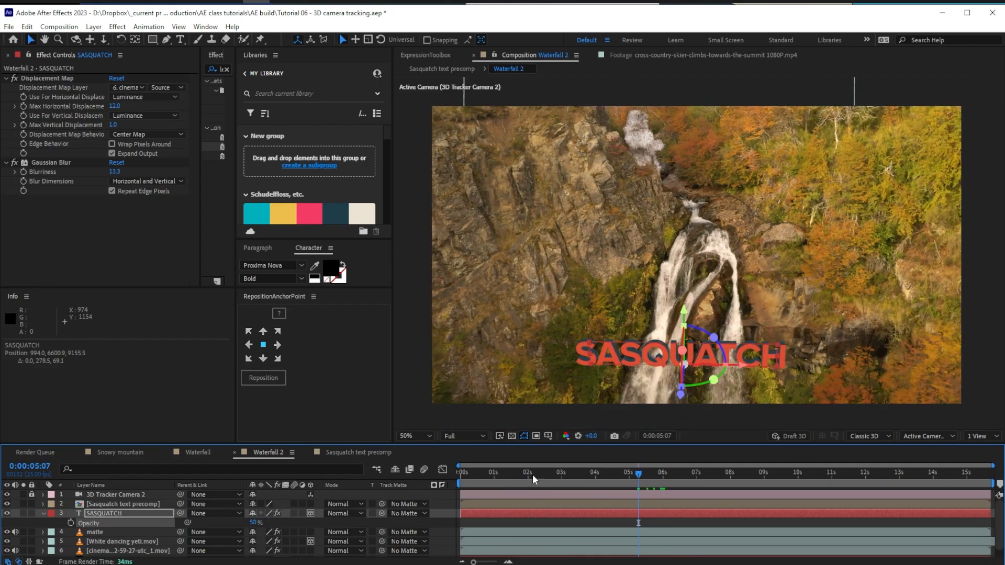
{"action": "left_click", "coordinate": [52, 526]}
{"action": "left_click", "coordinate": [7, 514]}
{"action": "left_click", "coordinate": [6, 513]}
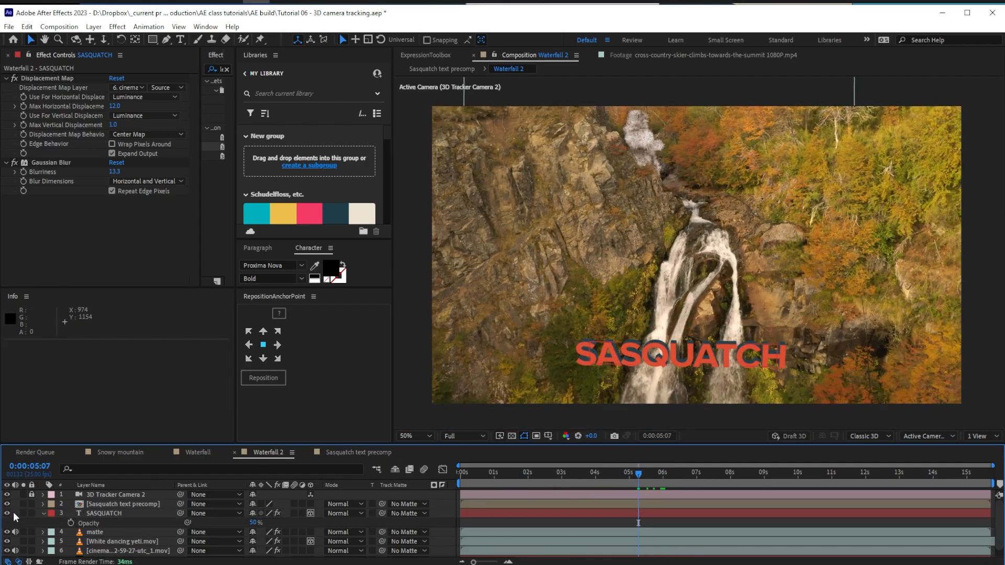
- Enable motion blur for Waterfall 2 and for the Sasquatch text precomp, SASQUATCH shadow and White dancing yeti layers
{"action": "left_click_drag", "start_coordinate": [636, 473], "coordinate": [554, 473]}
{"action": "left_click", "coordinate": [126, 504]}
{"action": "left_click", "coordinate": [115, 511], "text": "ctrl"}
{"action": "left_click", "coordinate": [118, 542], "text": "ctrl"}
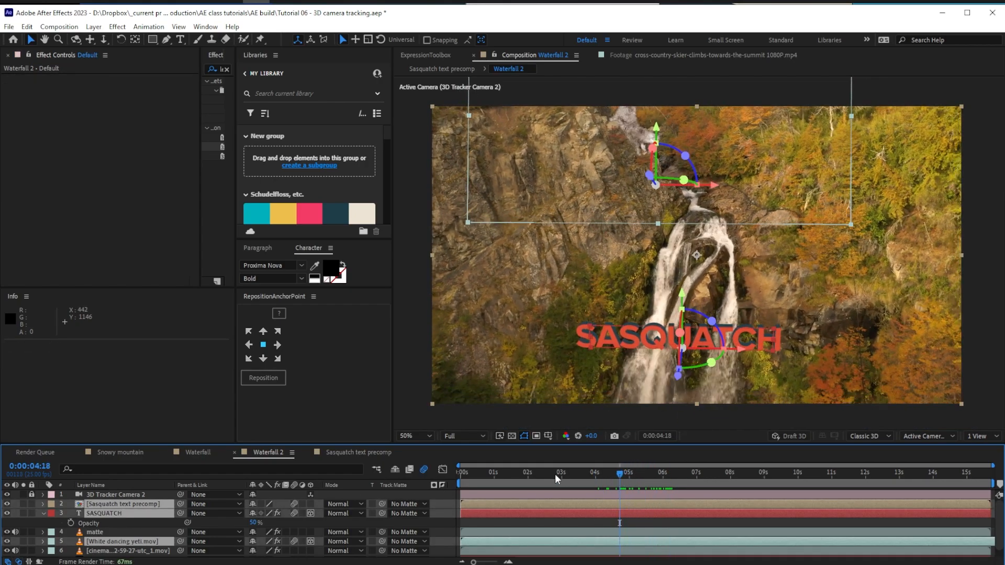
- Stretch the SASQUATCH shadow layer slightly wider to about 977% horizontally and shift it sideways to about 1166, 6497.5, 9571.7
{"action": "left_click", "coordinate": [97, 513]}
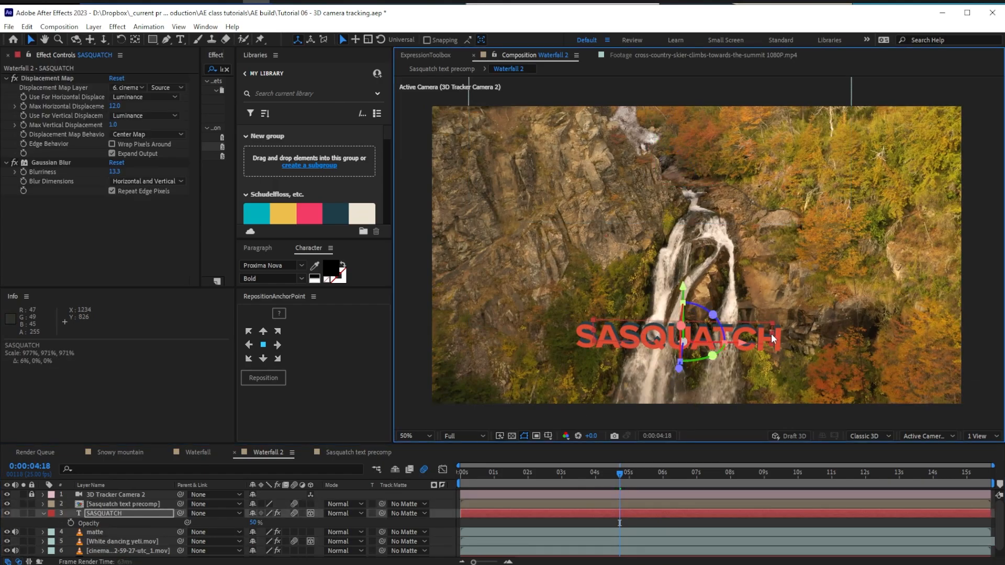
{"action": "left_click_drag", "start_coordinate": [770, 334], "coordinate": [772, 334]}
{"action": "left_click_drag", "start_coordinate": [738, 342], "coordinate": [745, 342]}
- Set the shadow's opacity to 40%, move it to about 1166, 6732.2, 9630, and preview the composition from the first frame
{"action": "left_click", "coordinate": [256, 522]}
{"action": "type", "text": "40"}
{"action": "key", "text": "Return"}
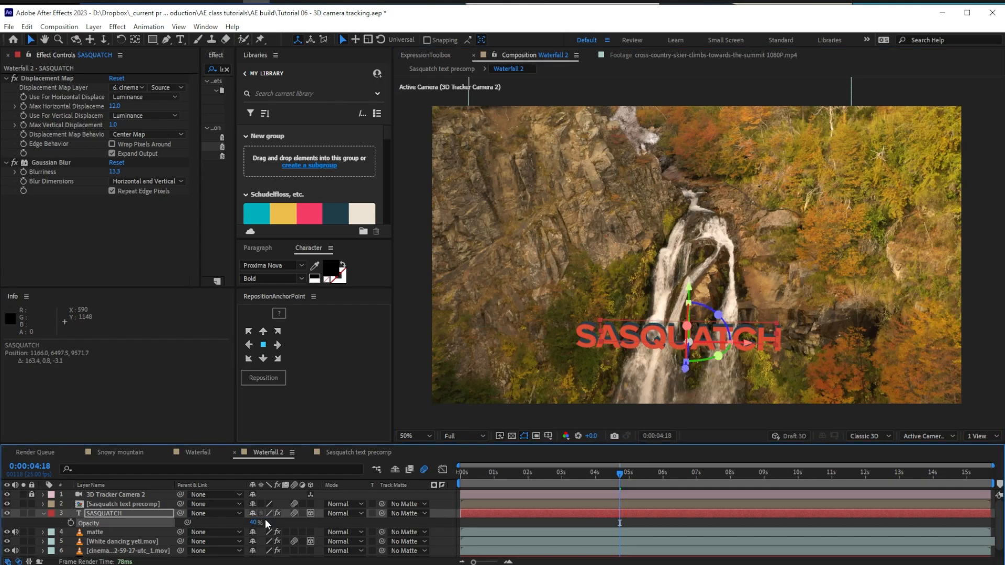
{"action": "left_click_drag", "start_coordinate": [689, 290], "coordinate": [691, 301]}
{"action": "left_click_drag", "start_coordinate": [620, 472], "coordinate": [447, 447]}
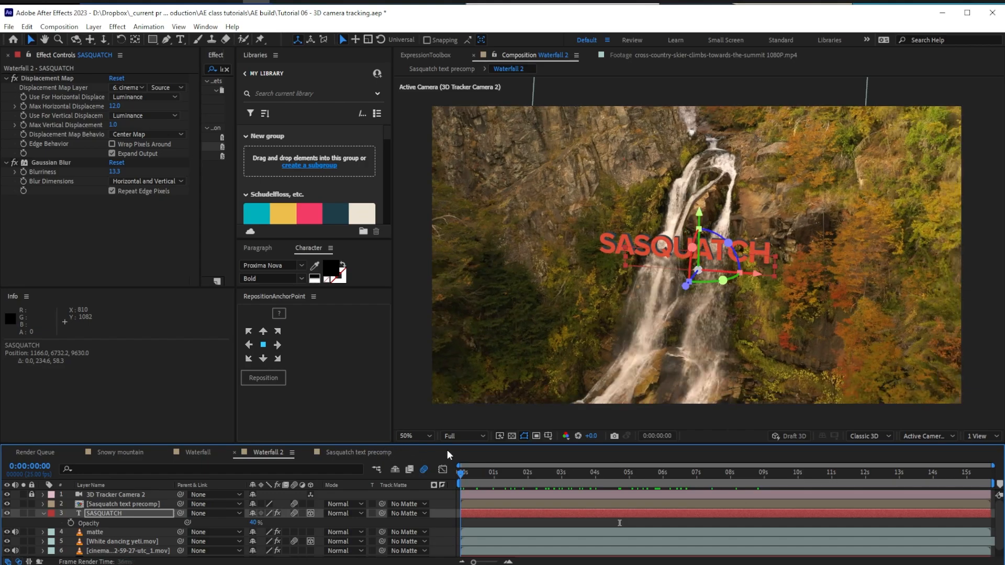
{"action": "key", "text": "space"}
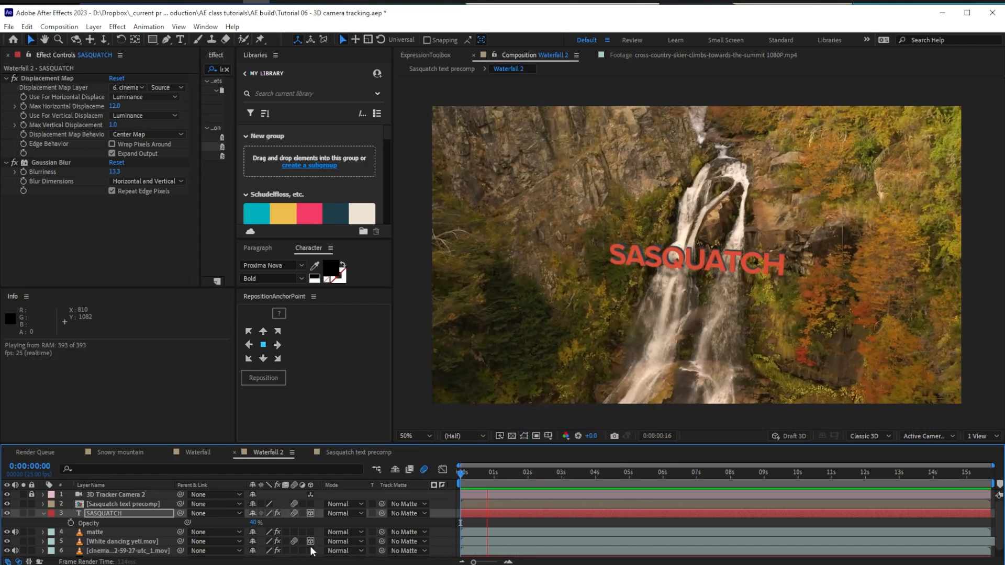